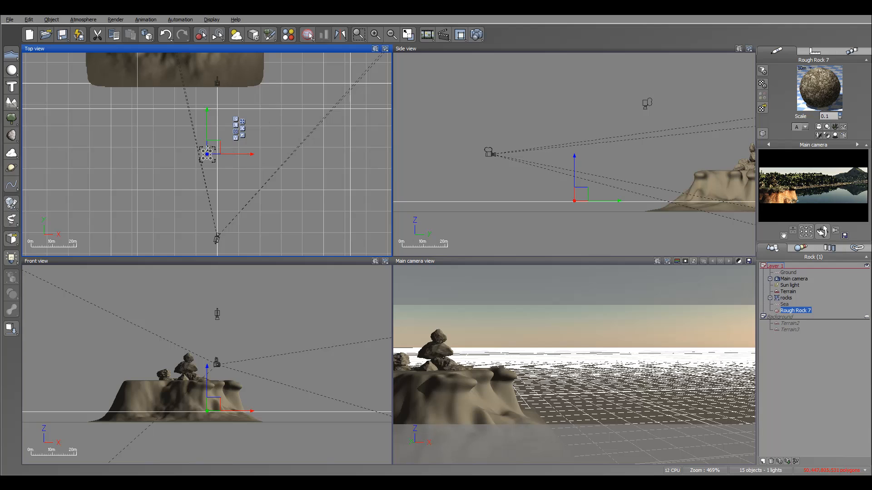
- Enlarge the new rough rock and position it between the main camera and the terrain, at the lower left of the camera's framing
drag(216, 145, 255, 112)
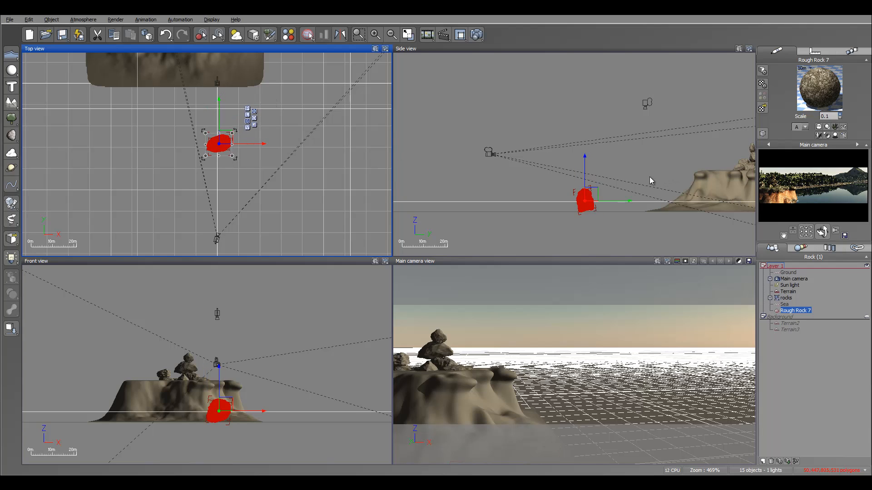
click(590, 197)
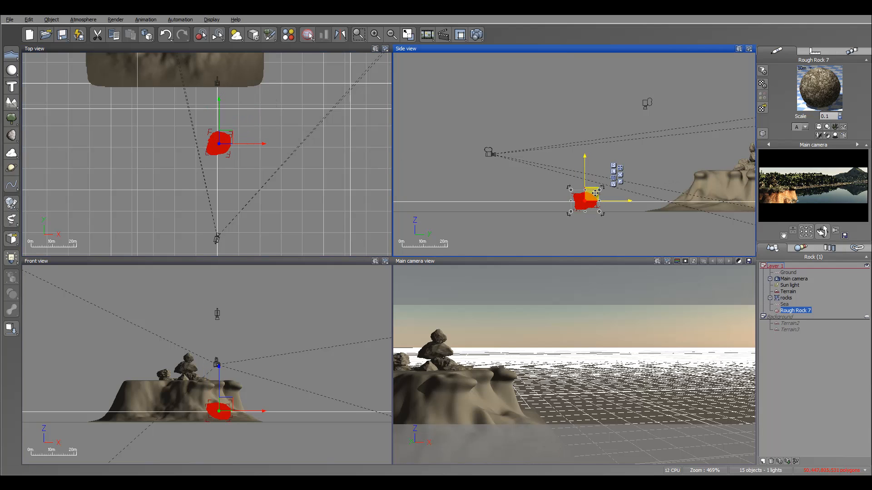
drag(595, 193, 610, 179)
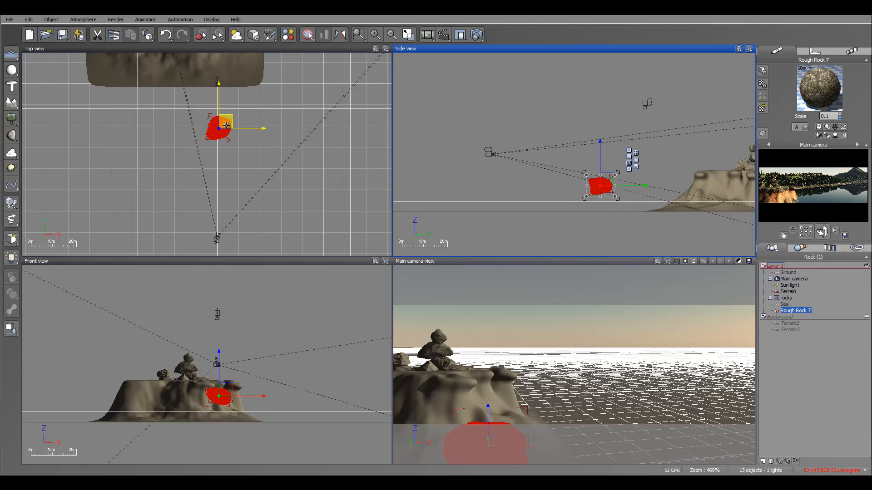
drag(226, 126, 200, 147)
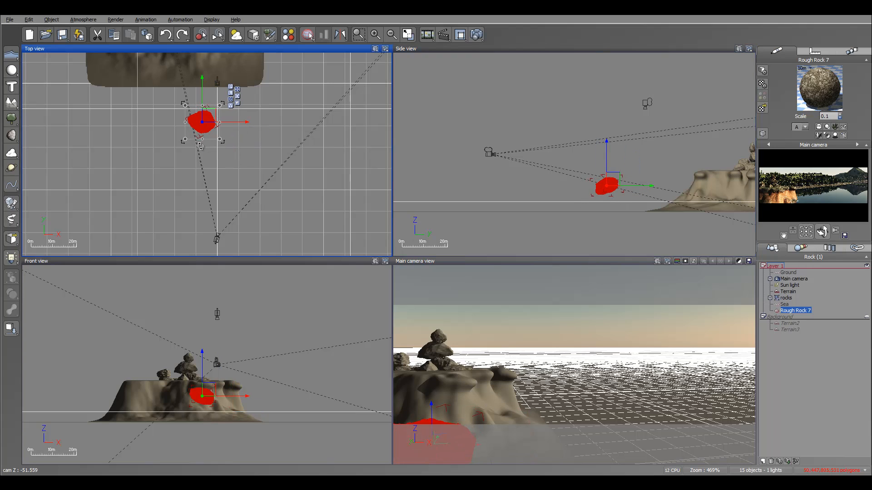
drag(209, 115, 208, 113)
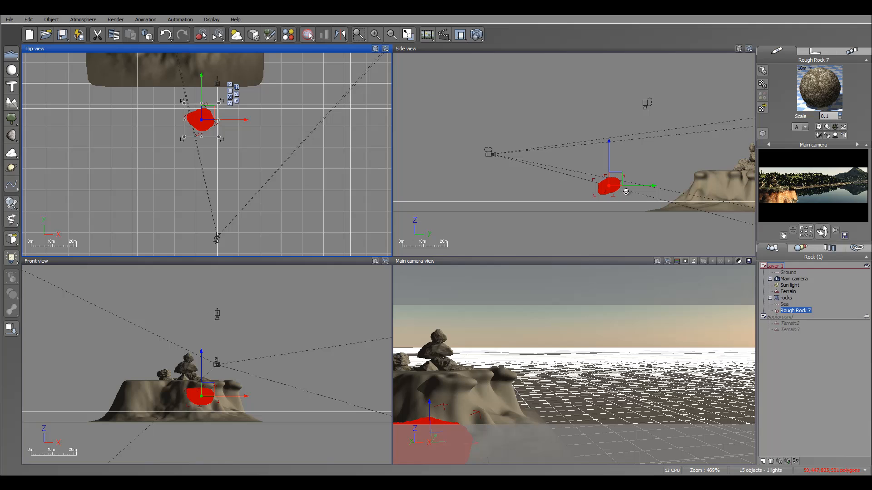
- Level and flatten the foreground rock into a low slab, raise it slightly above the water and nudge it toward the terrain
click(605, 189)
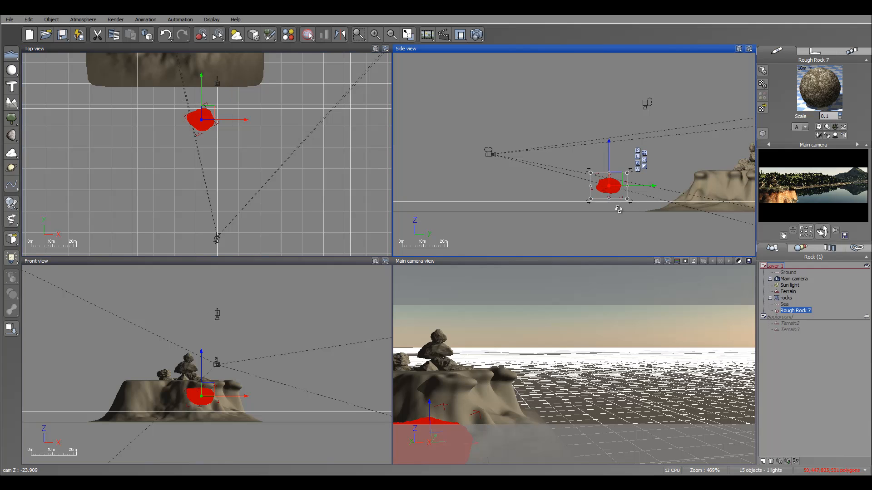
drag(611, 191, 610, 190)
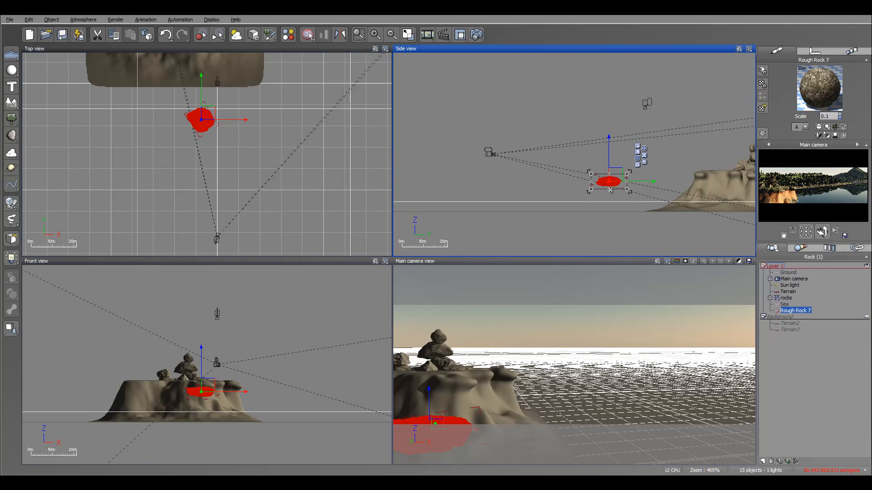
drag(209, 116, 208, 112)
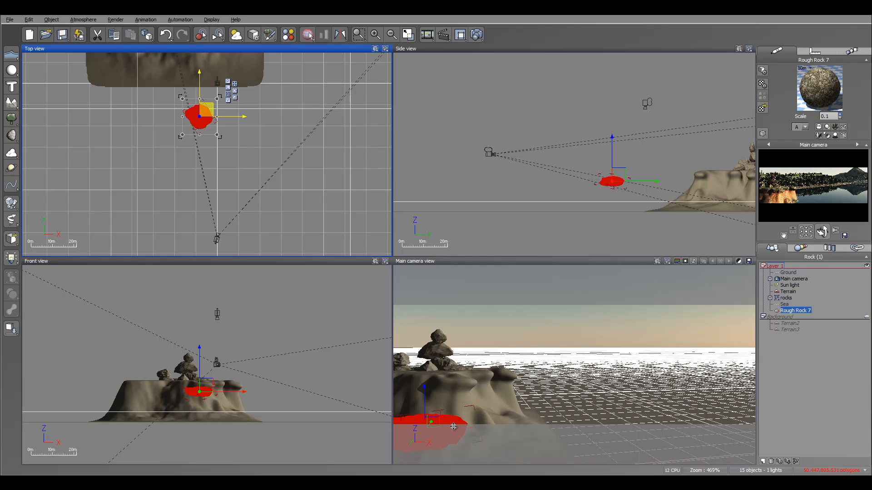
- Add a second rough rock, enlarge it and move it beside the terrain's far right corner at water level
click(14, 150)
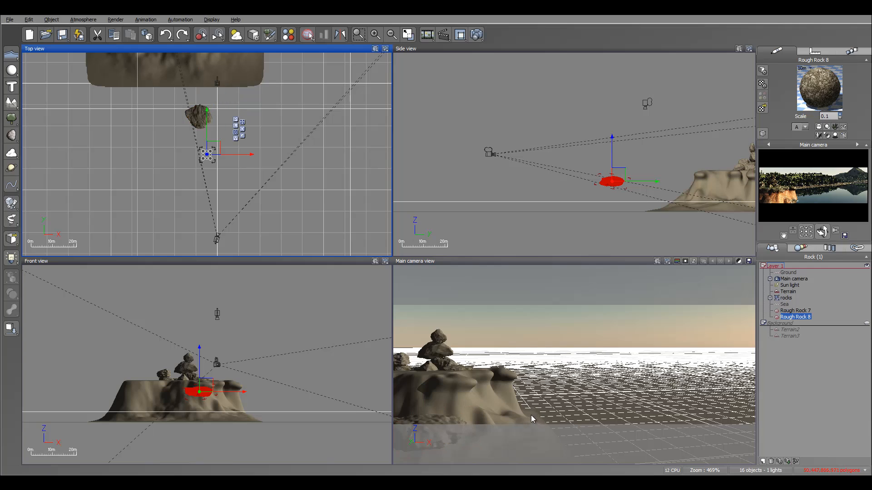
right_drag(210, 158, 191, 219)
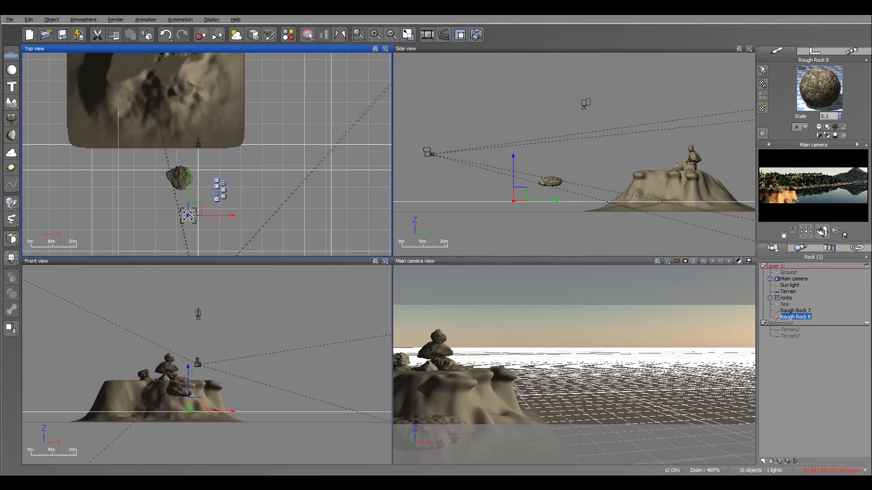
drag(201, 212, 227, 117)
mouse_move(612, 199)
mouse_down()
mouse_move(613, 224)
mouse_move(597, 210)
mouse_move(606, 204)
mouse_up()
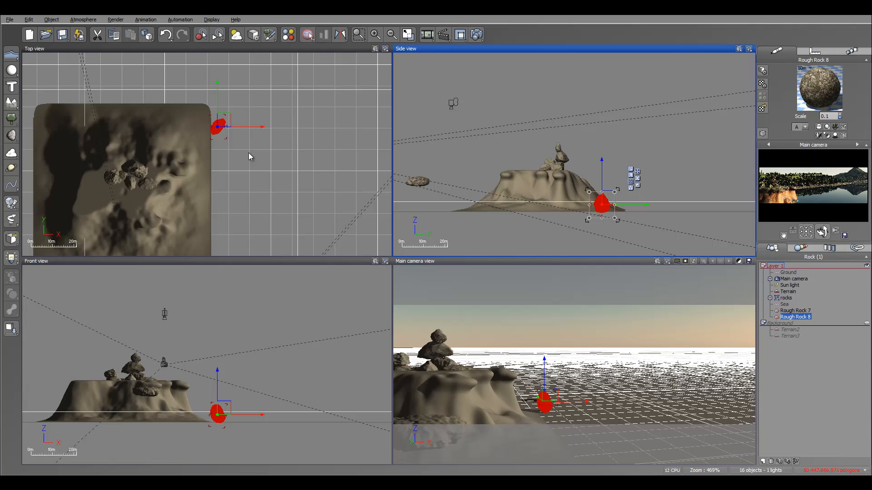
- Rotate the second rock, move it against the terrain's far right corner and raise it slightly
click(230, 122)
key(ctrl+z)
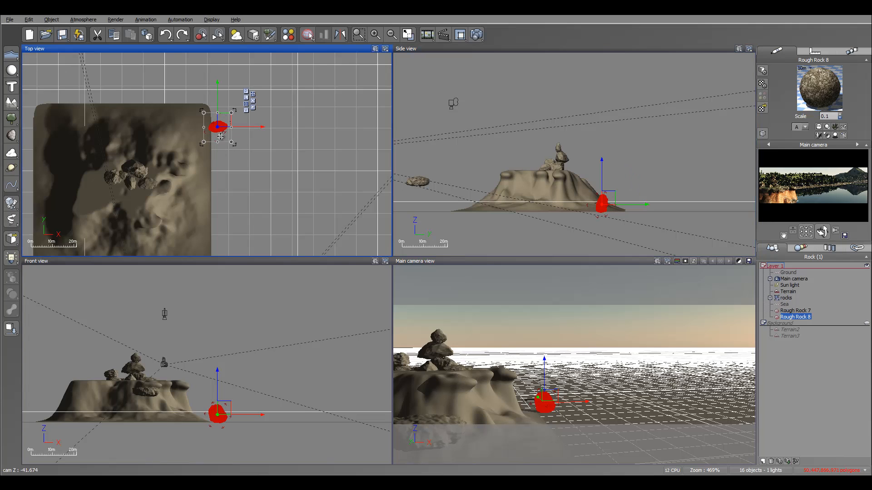
mouse_move(219, 111)
mouse_down()
mouse_move(188, 109)
mouse_move(202, 109)
mouse_move(202, 94)
mouse_move(213, 100)
mouse_up()
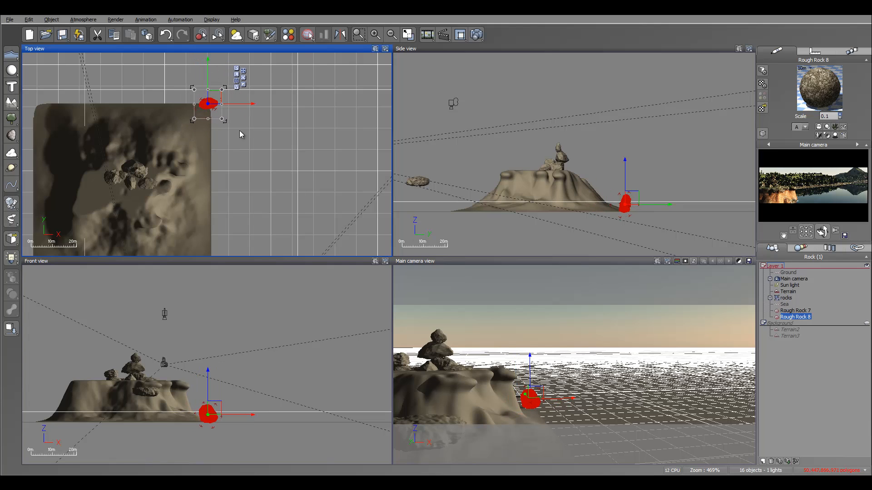
click(631, 200)
drag(625, 218, 625, 216)
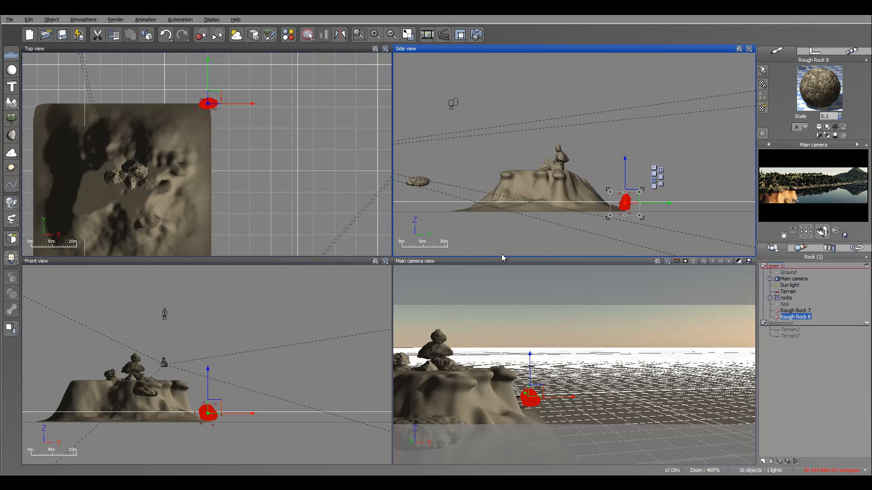
- Create a new layer and name it Foreground
right_drag(188, 209, 247, 86)
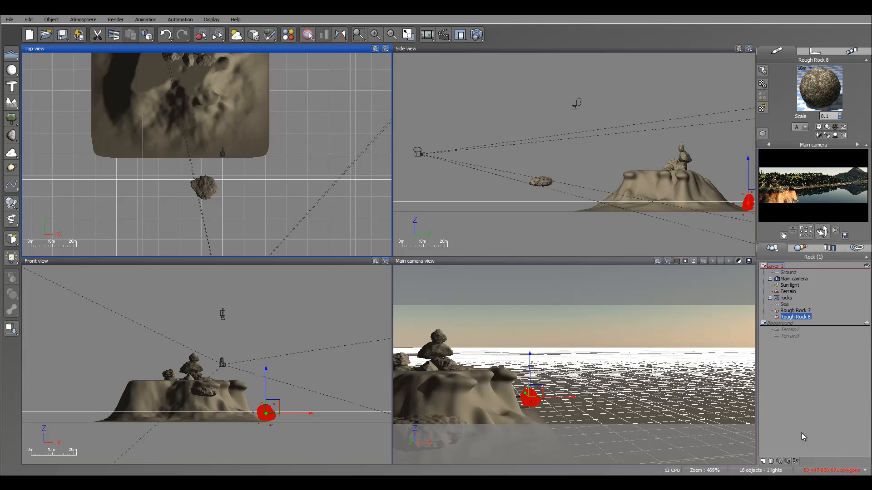
click(763, 461)
double_click(771, 342)
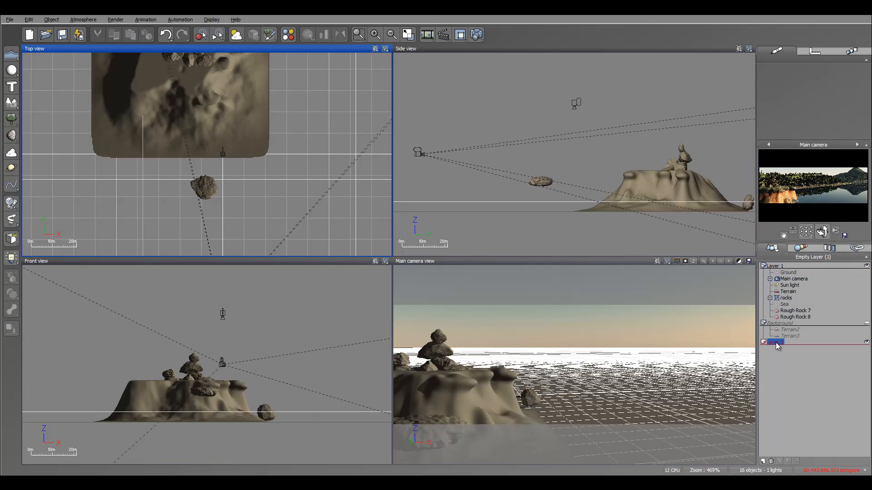
text(Foregrou)
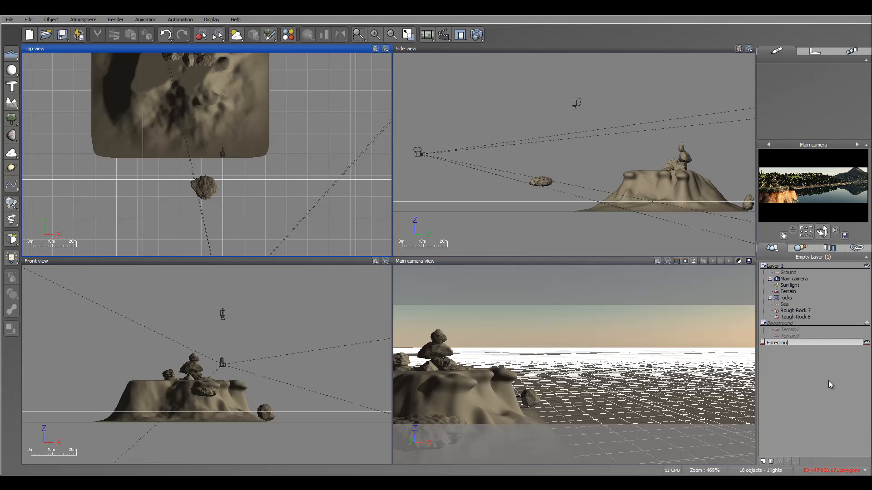
text(nd)
key(Return)
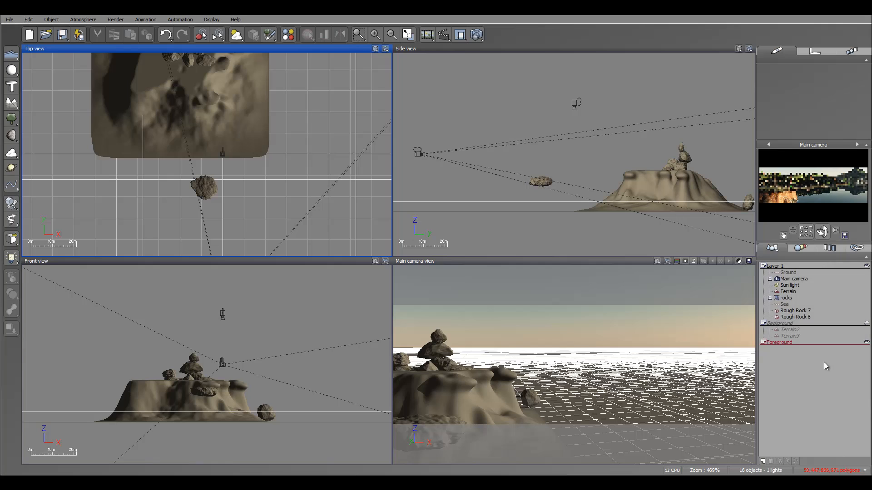
- Move Rough Rock 7 and Rough Rock 8 into the Foreground layer
click(792, 314)
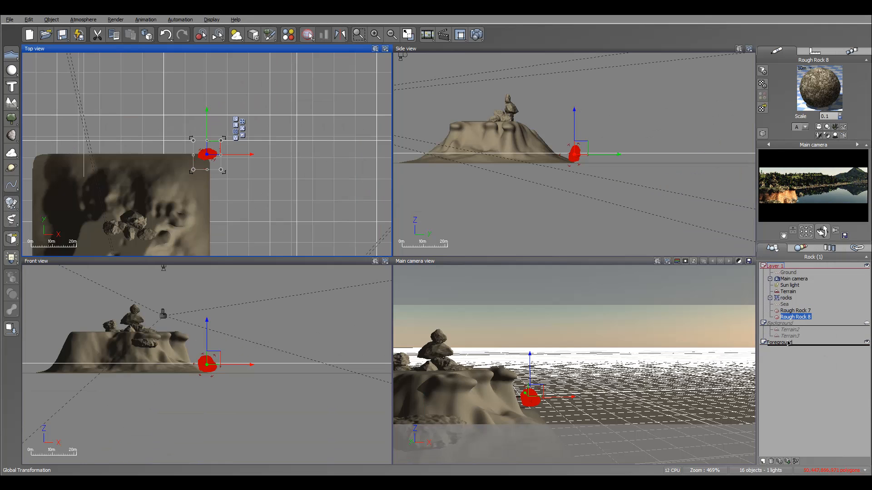
drag(789, 343, 783, 336)
click(790, 311)
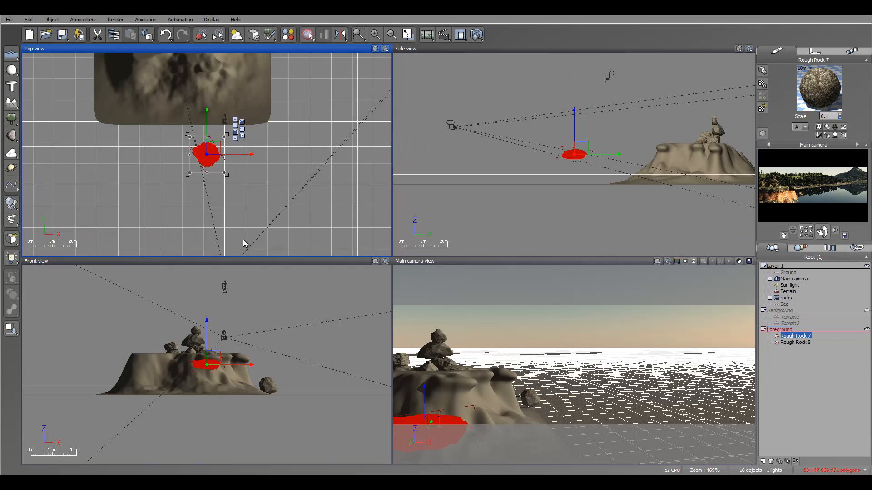
- Add a Scots Pine from the Trees collection and raise it onto the flattened foreground rock
click(12, 119)
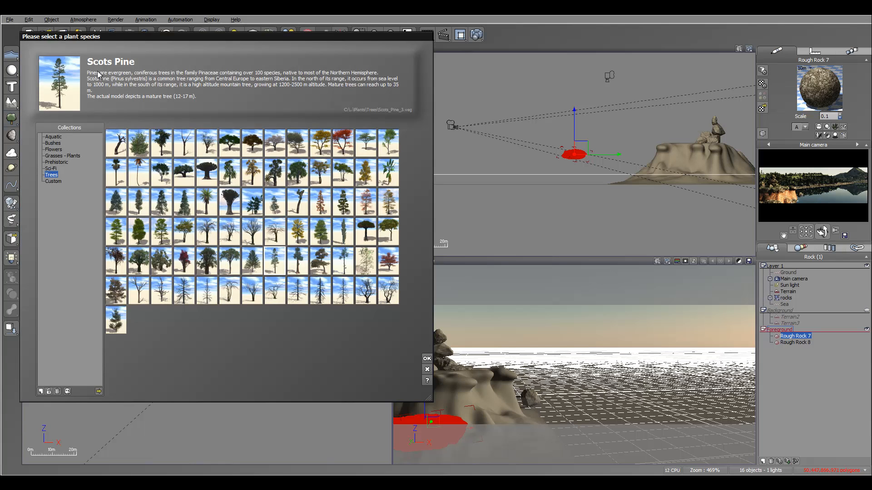
click(427, 359)
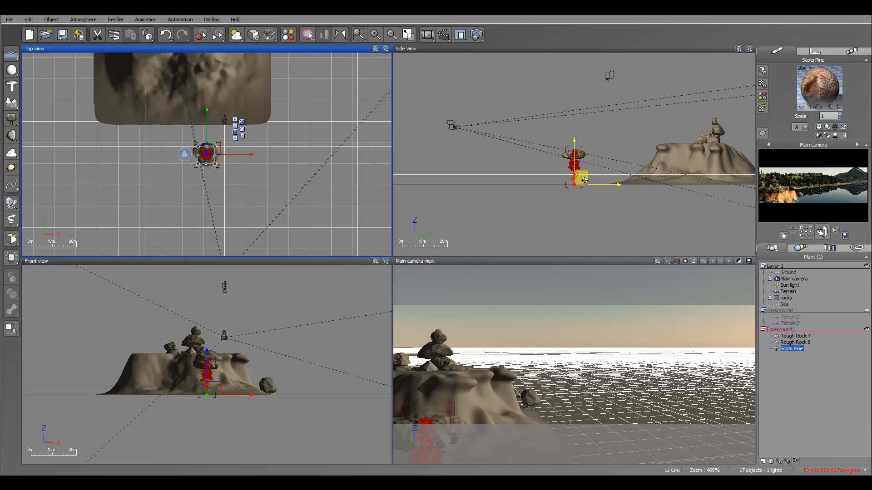
click(588, 142)
drag(588, 142, 587, 143)
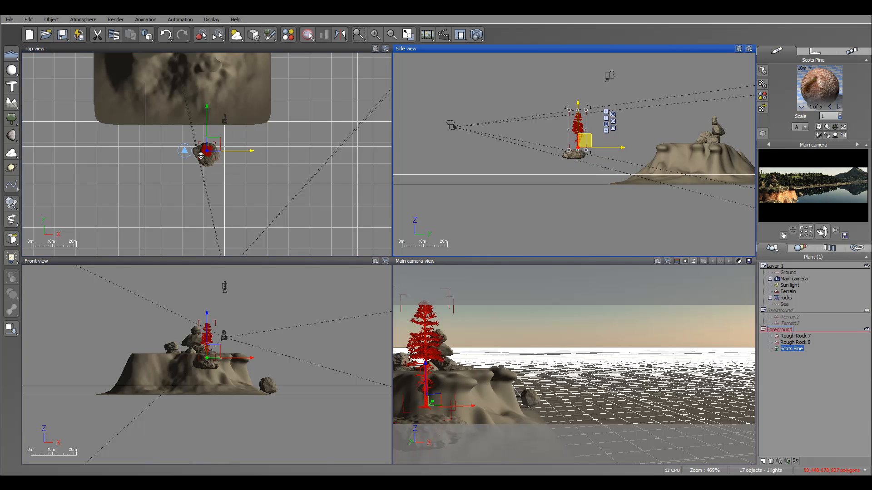
- Shift the pine toward the left side of the flat rock and drop it onto the rock's surface
drag(214, 139, 211, 143)
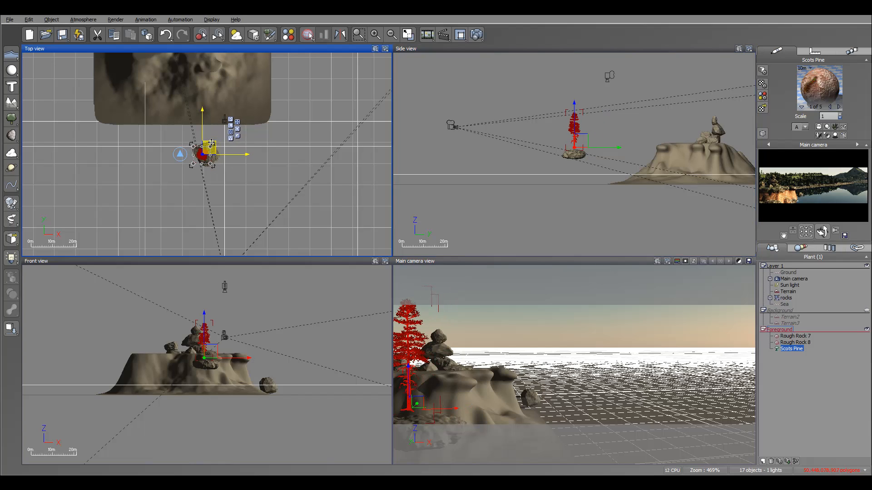
click(11, 329)
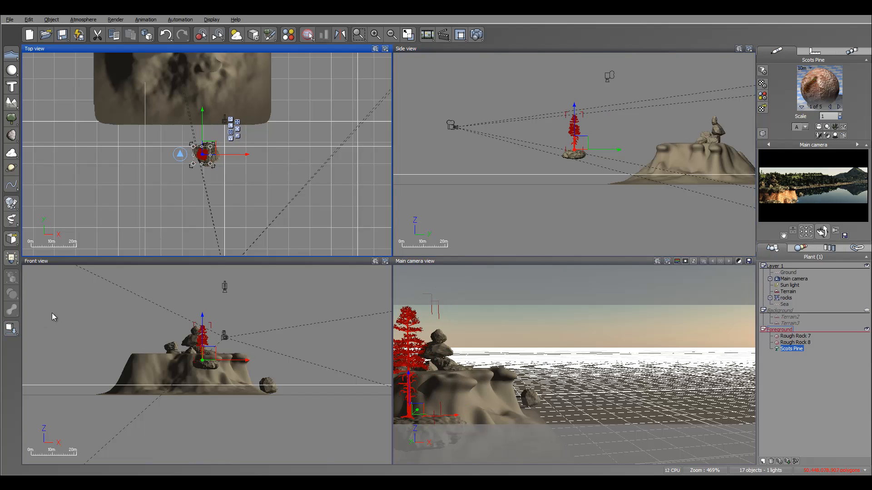
right_drag(594, 135, 585, 143)
scroll(585, 144, up, 3)
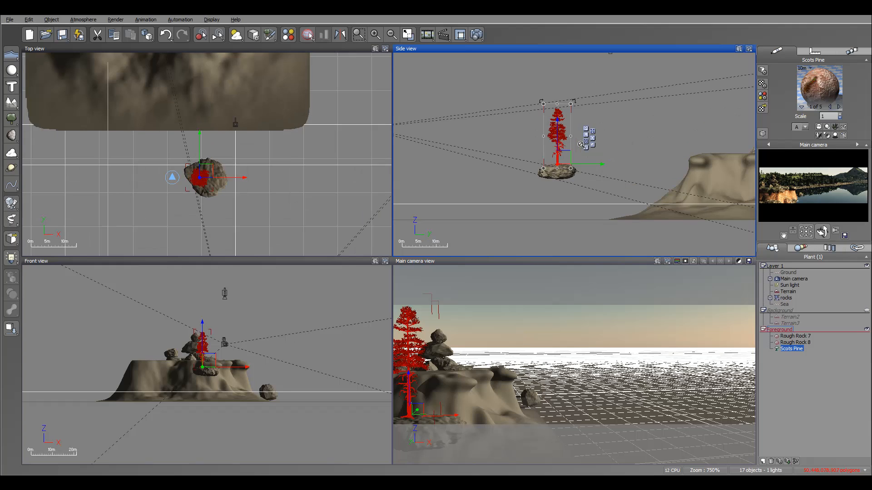
drag(559, 125, 559, 125)
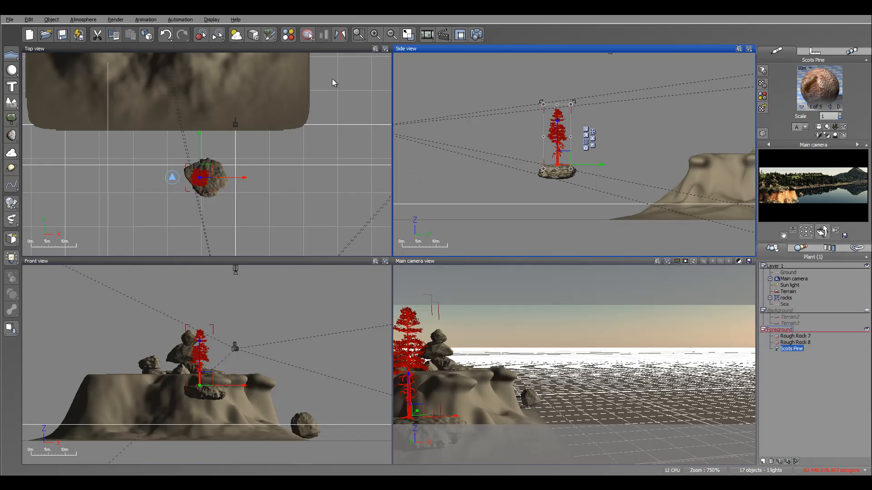
- Add a second Scots Pine and place it on the terrain's plateau, behind and left of the stacked rocks
right_drag(259, 162, 272, 202)
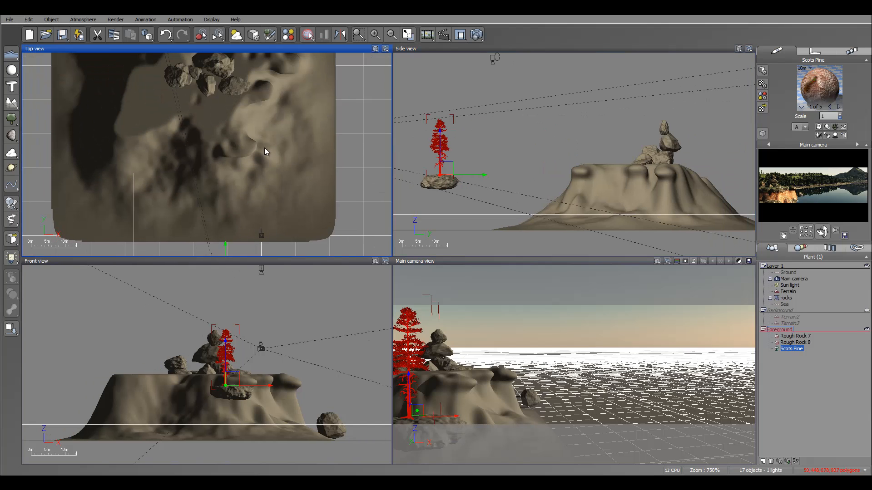
right_drag(265, 152, 274, 214)
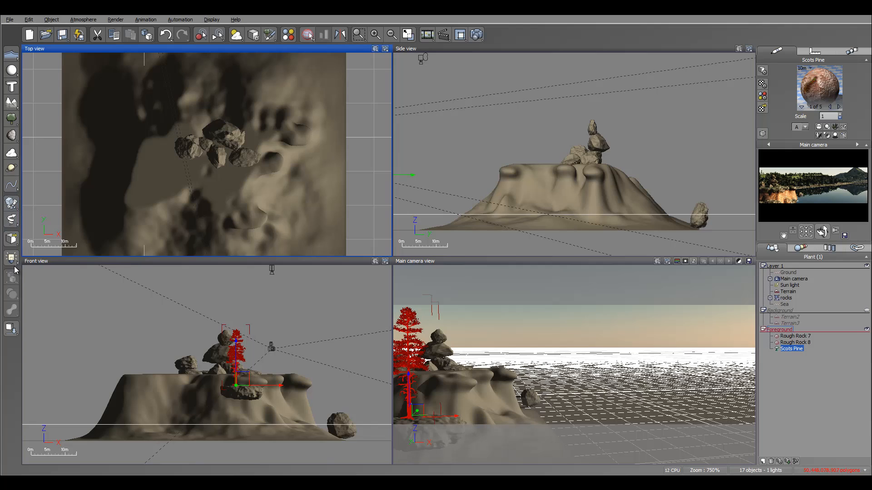
click(11, 118)
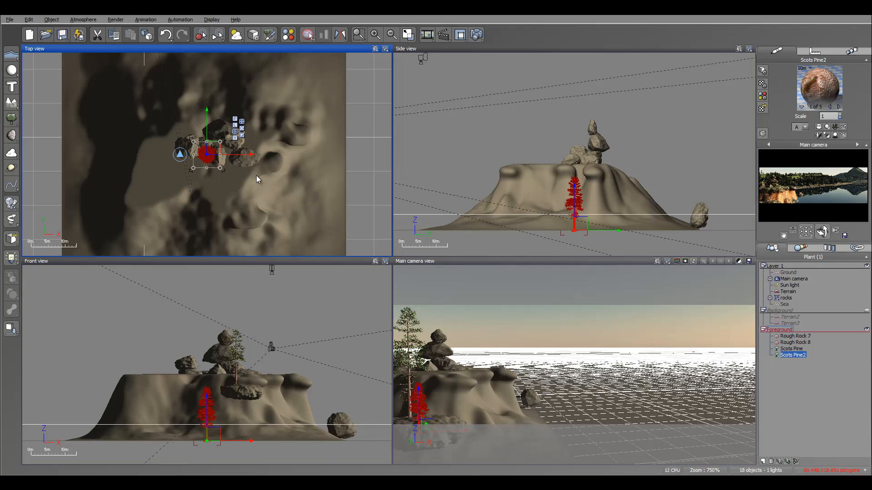
drag(211, 145, 188, 128)
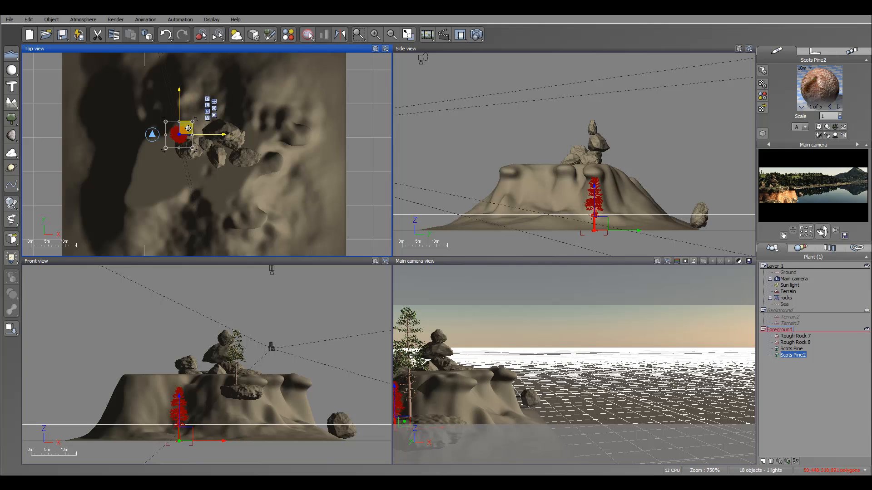
click(600, 225)
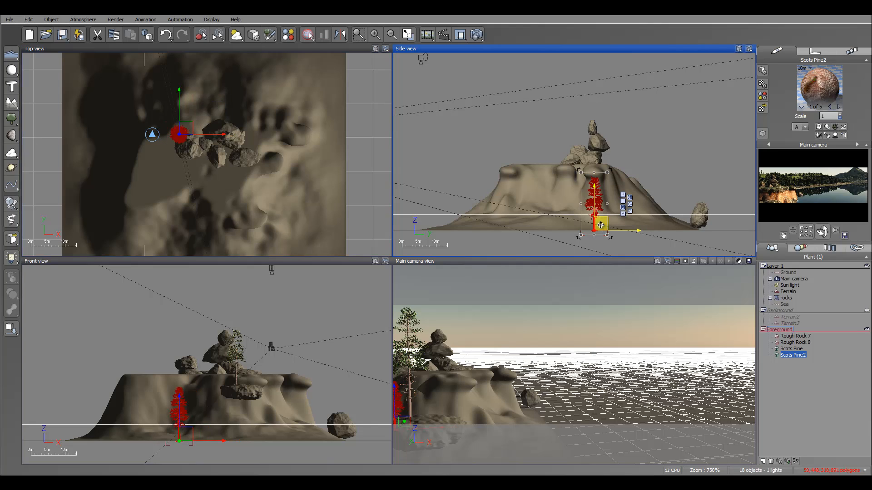
drag(624, 176, 640, 114)
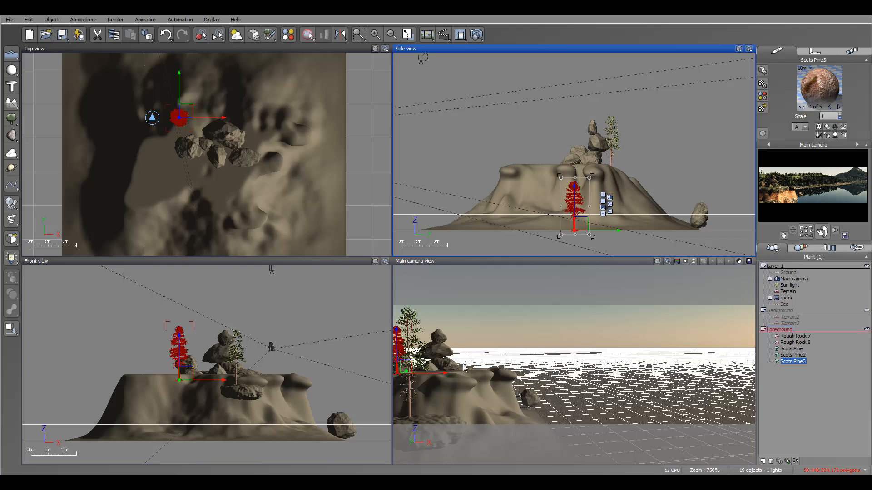
- Place a third Scots Pine on the plateau to the right of the stacked rocks and scale it down
drag(216, 151, 268, 141)
click(585, 218)
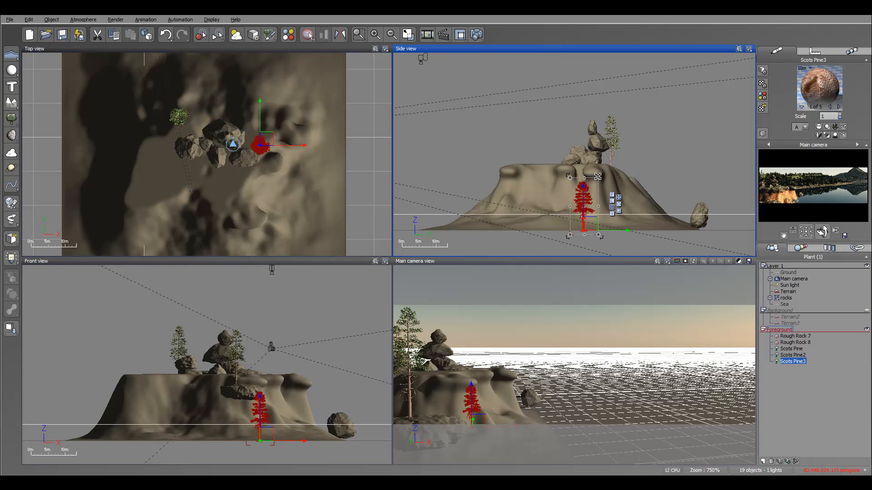
drag(593, 211, 610, 144)
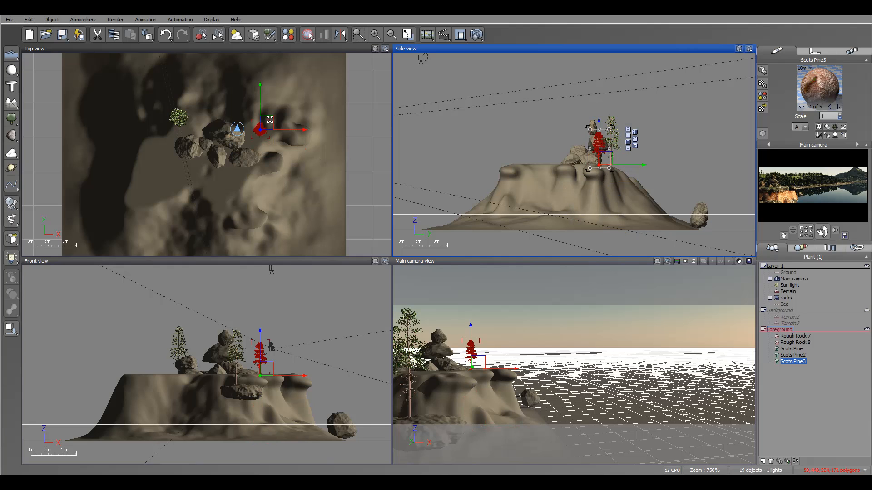
- Nudge the third Scots Pine slightly left on the plateau, closer to the stacked rocks
click(269, 122)
drag(269, 122, 266, 124)
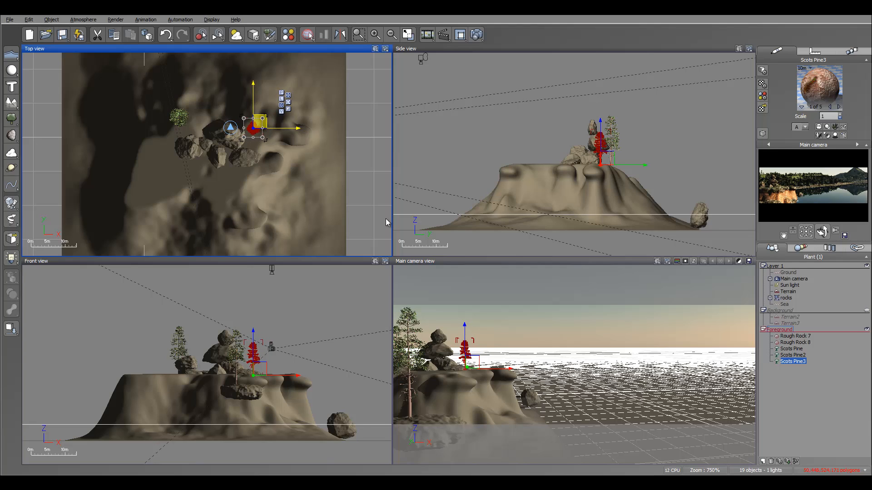
- Add an Alder - Late Spring from the Trees collection and place it on the terrain's front slope, raised to the slope's height
click(11, 121)
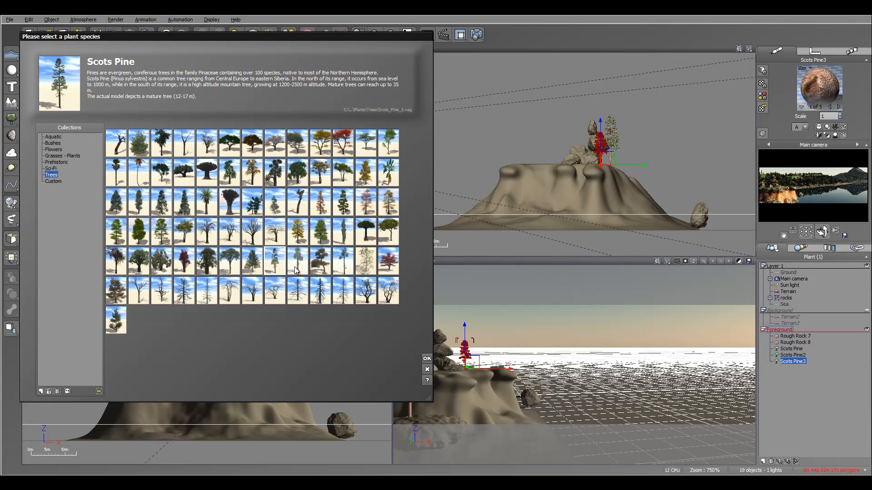
click(330, 176)
click(427, 358)
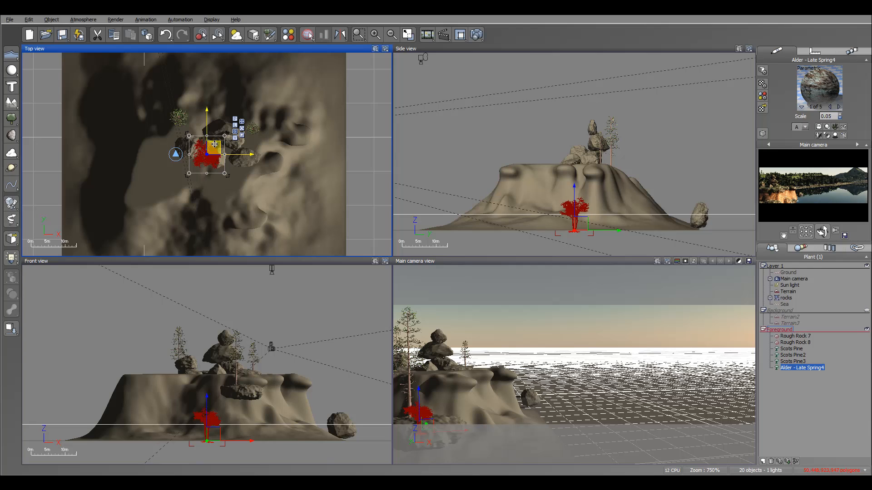
drag(215, 146, 196, 238)
right_drag(260, 203, 293, 80)
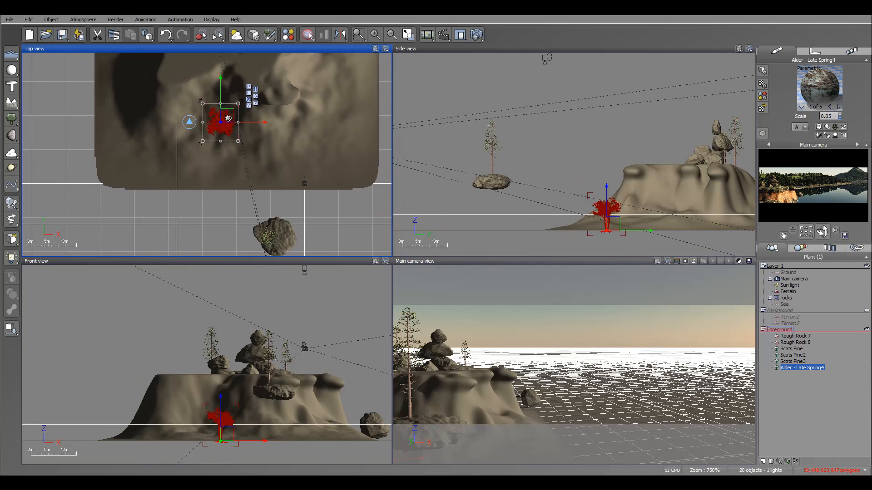
drag(230, 119, 247, 135)
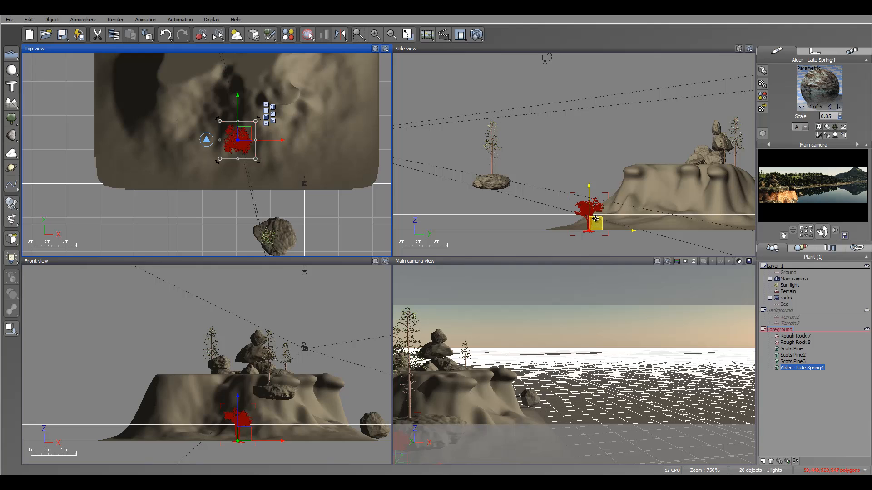
drag(585, 219, 597, 202)
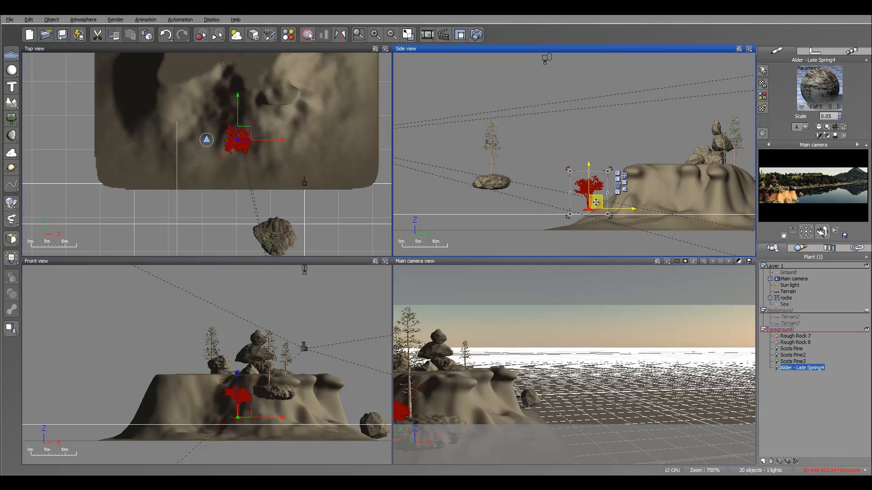
drag(241, 130, 243, 129)
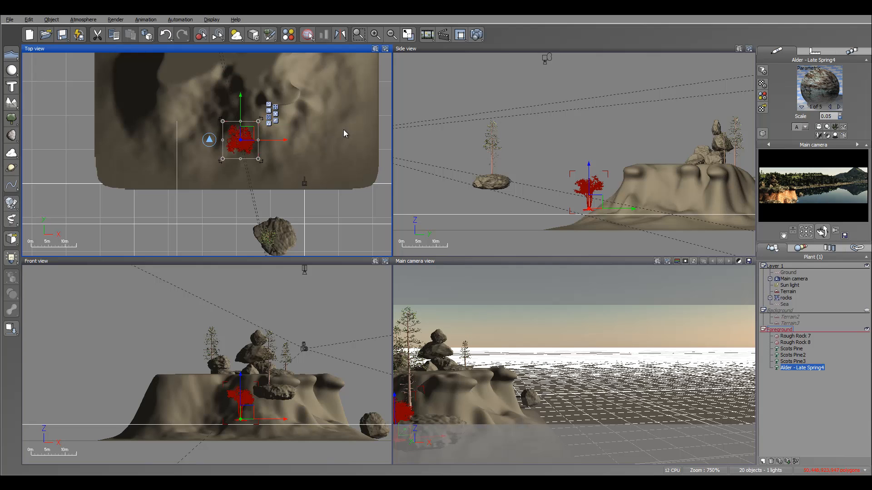
- Add a second Alder - Late Spring, scale it down, and set it on the plateau just in front of the stacked rocks
right_drag(343, 129, 303, 231)
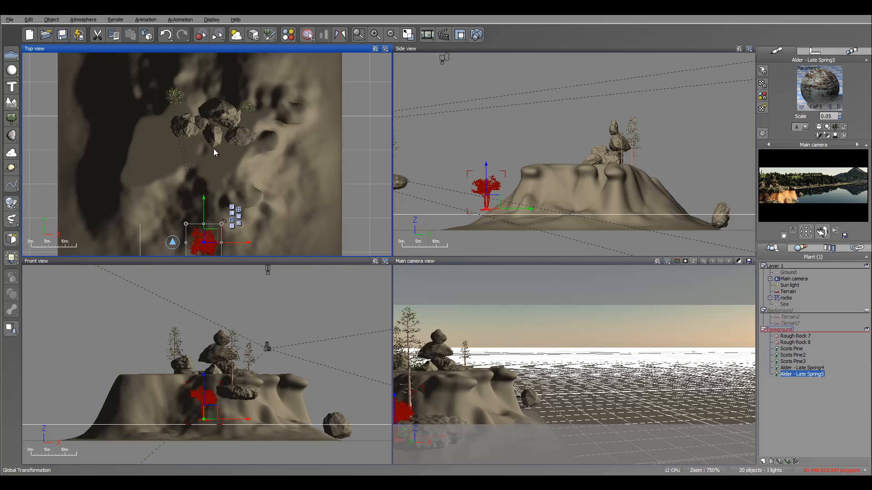
drag(214, 147, 222, 146)
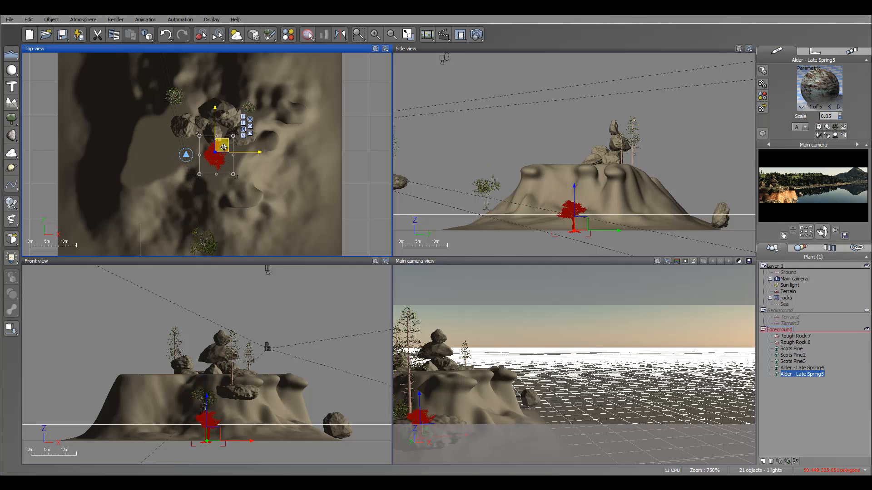
drag(576, 236, 584, 189)
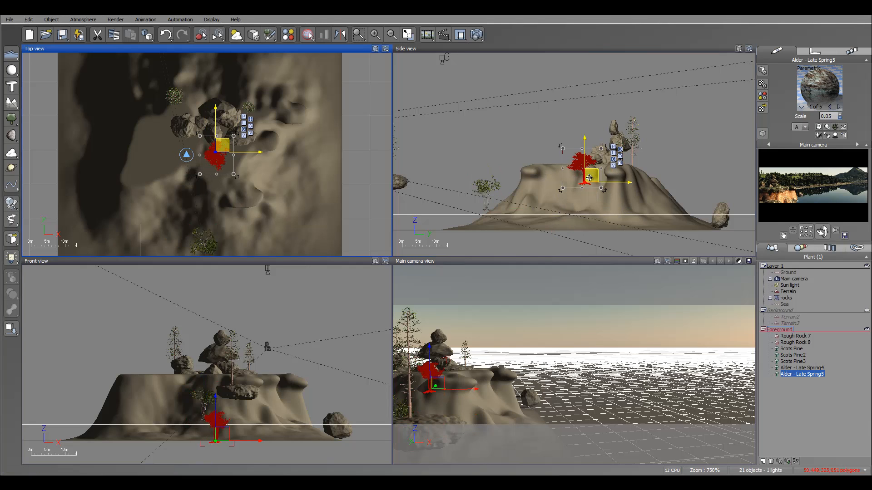
drag(603, 148, 595, 154)
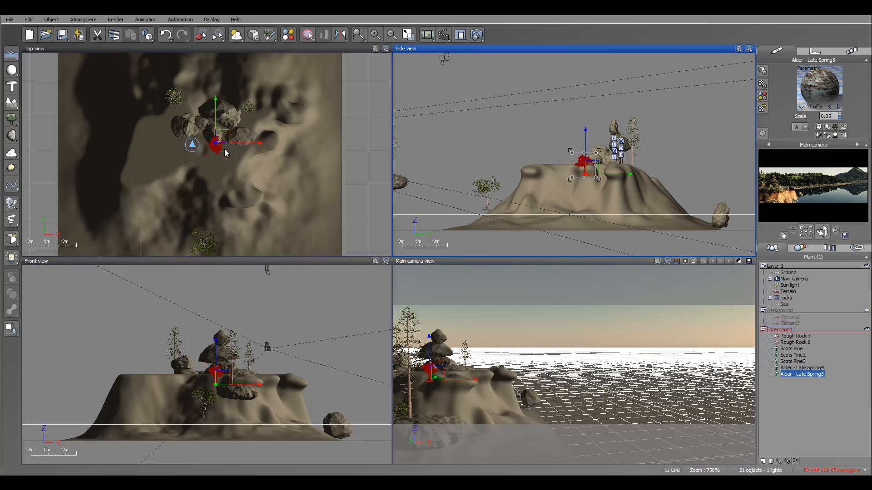
scroll(227, 131, up, 2)
drag(227, 130, 225, 144)
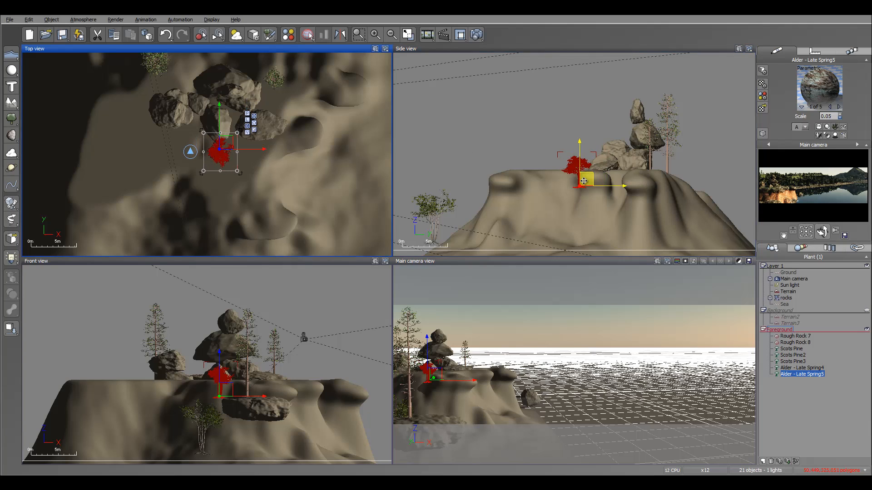
click(582, 181)
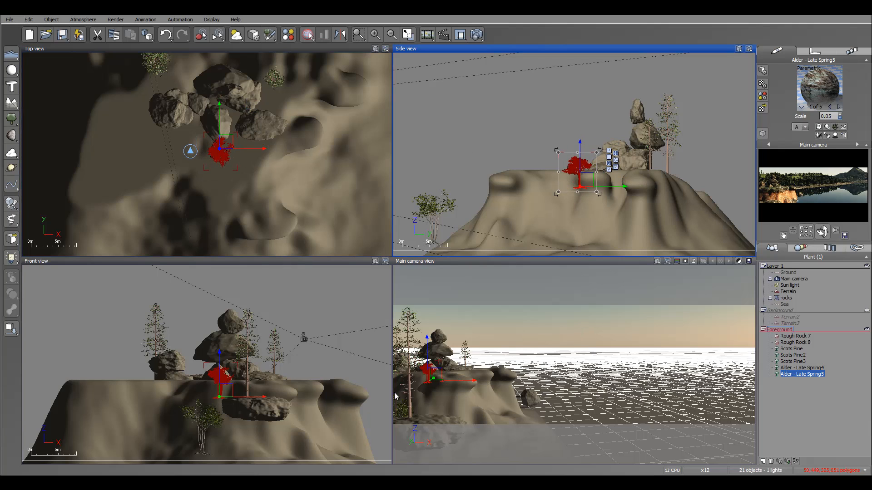
- Add a small rough rock on the plateau's front rim, drop it onto the terrain and sink it slightly
right_drag(301, 141, 272, 82)
click(15, 136)
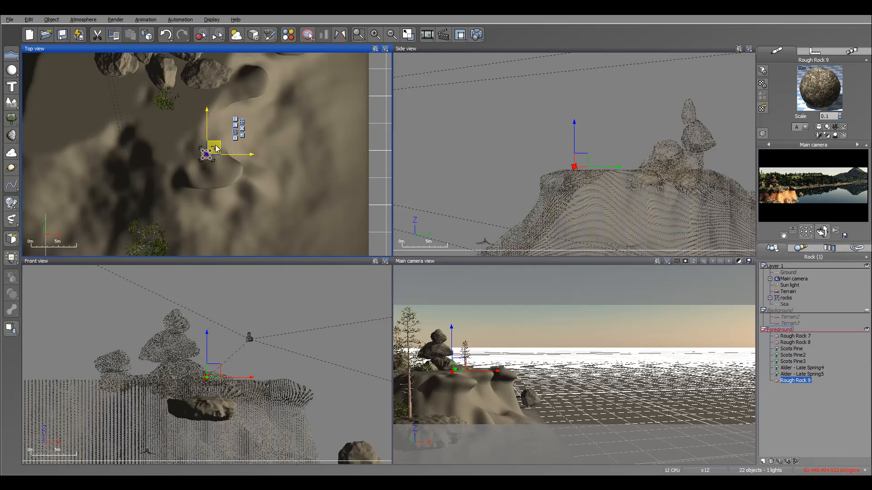
drag(216, 148, 233, 162)
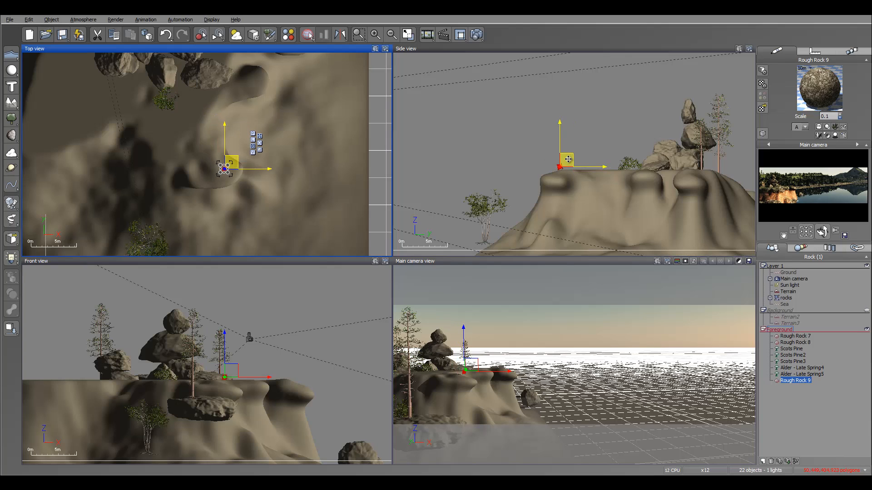
drag(569, 160, 562, 158)
click(13, 330)
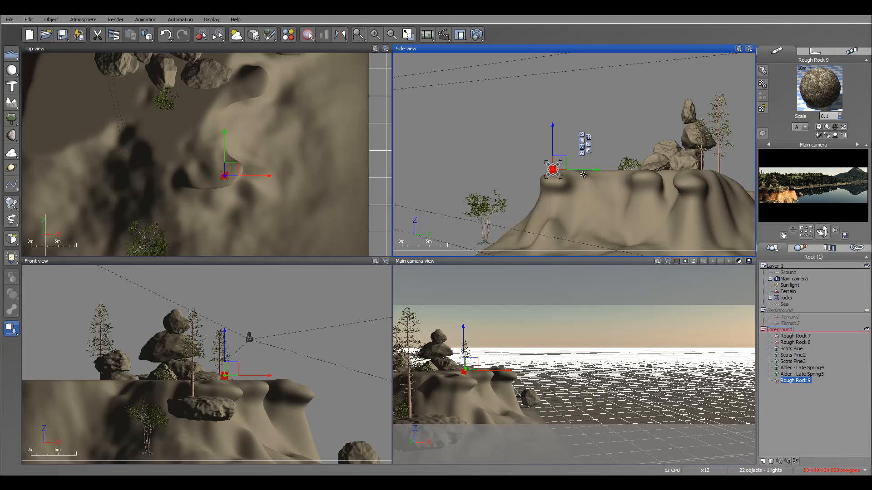
drag(552, 135, 554, 139)
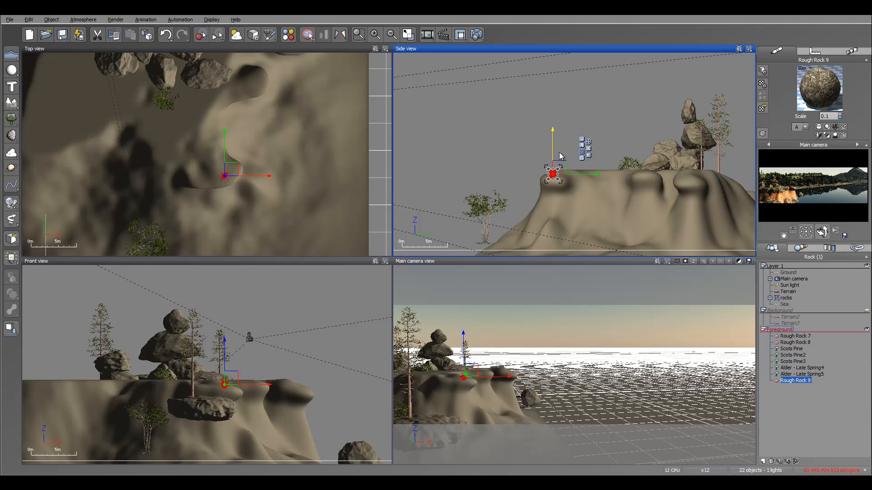
- Add another small rough rock on the front rim and drop it onto the terrain, behind and left of the first small rock
right_drag(253, 117, 261, 122)
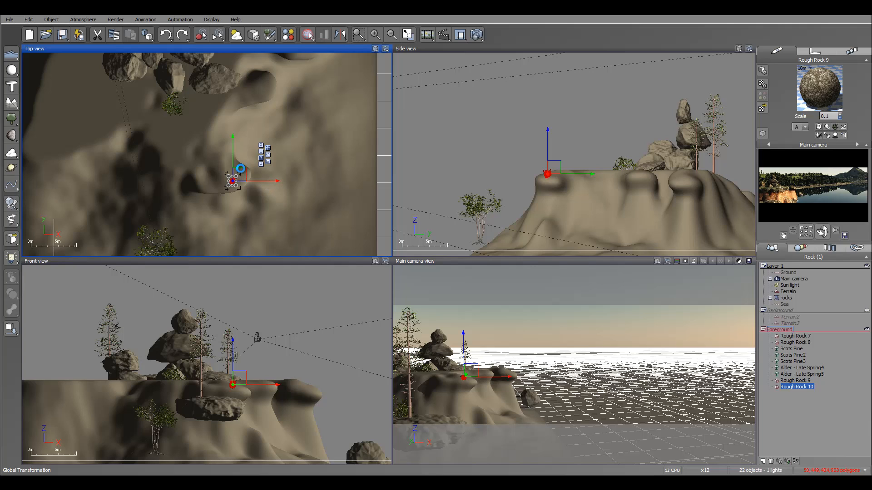
mouse_move(240, 173)
mouse_down()
mouse_move(231, 162)
mouse_move(242, 168)
mouse_up()
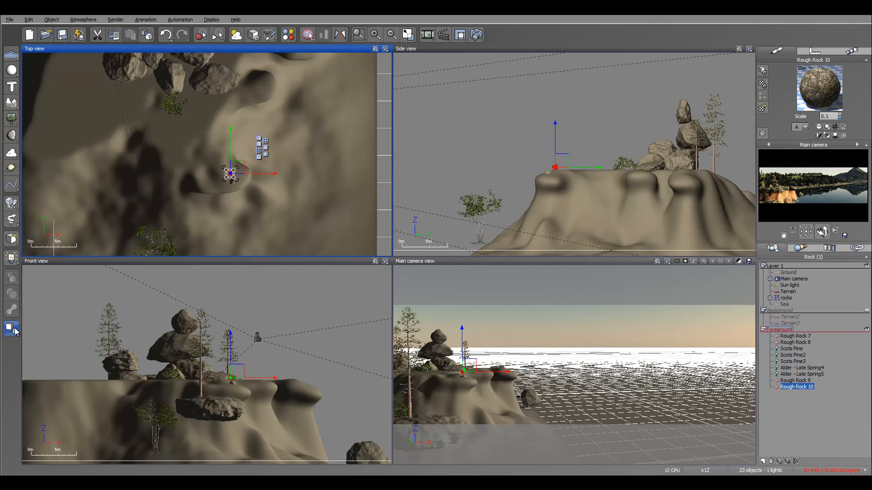
scroll(286, 176, up, 5)
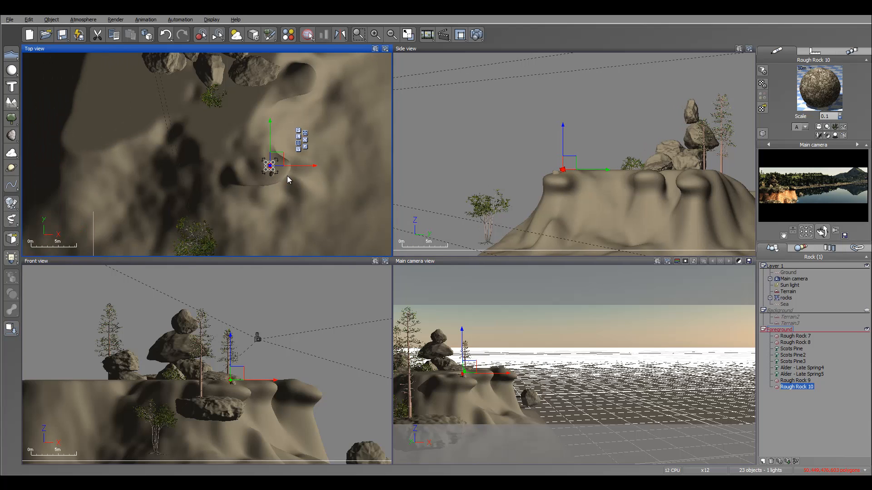
drag(258, 137, 249, 137)
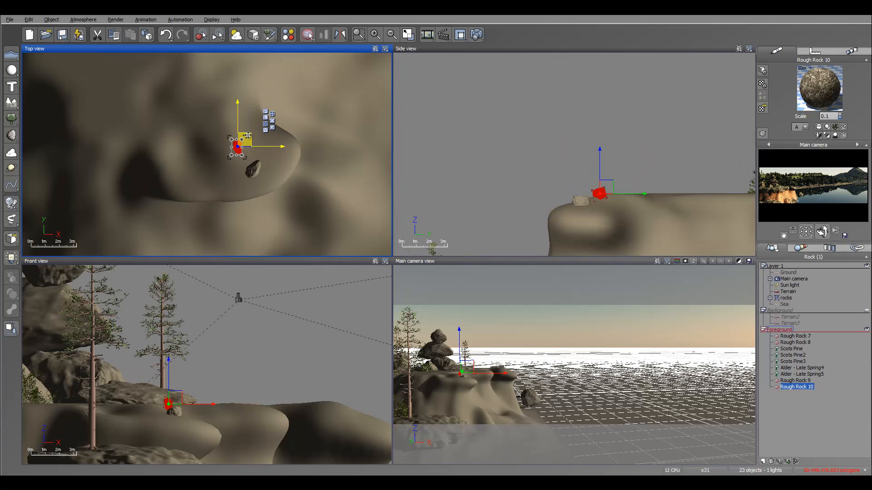
- Tilt the second small rock on the rim to give it a different orientation
click(600, 184)
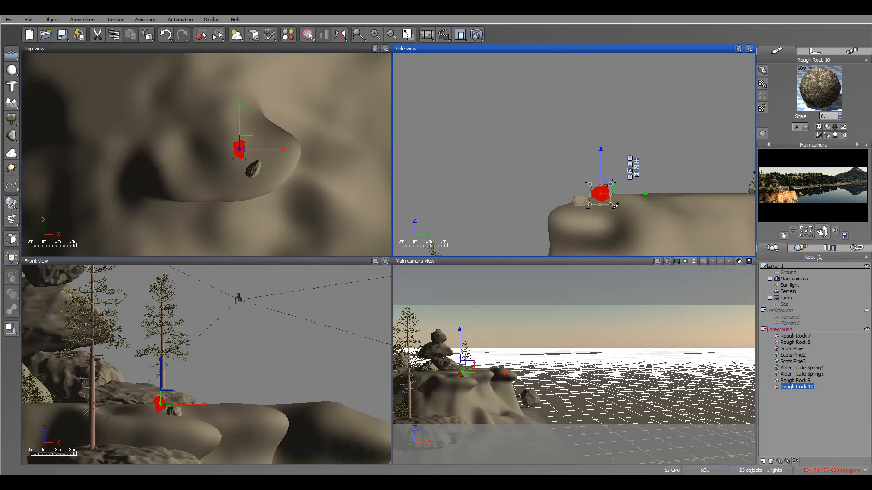
click(164, 407)
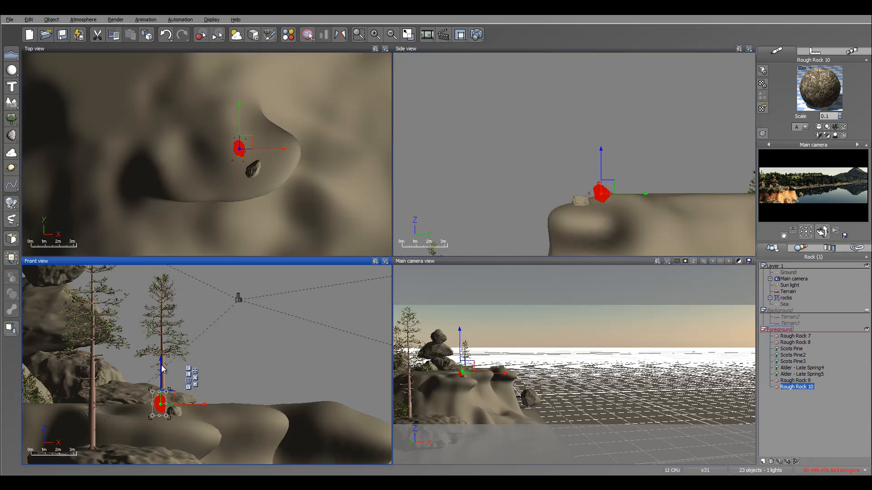
click(168, 419)
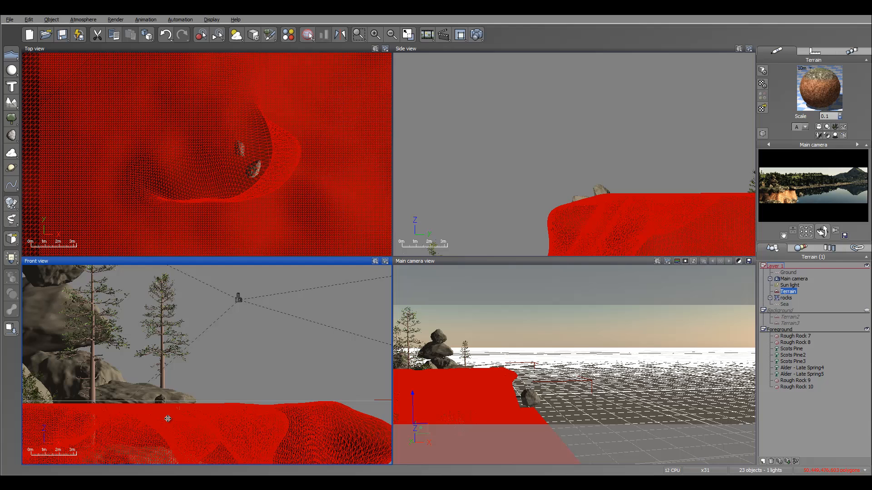
- Lower Rough Rock 10 slightly into the terrain and shift it farther back and left from the neighbouring small rock
click(798, 387)
drag(218, 380, 183, 317)
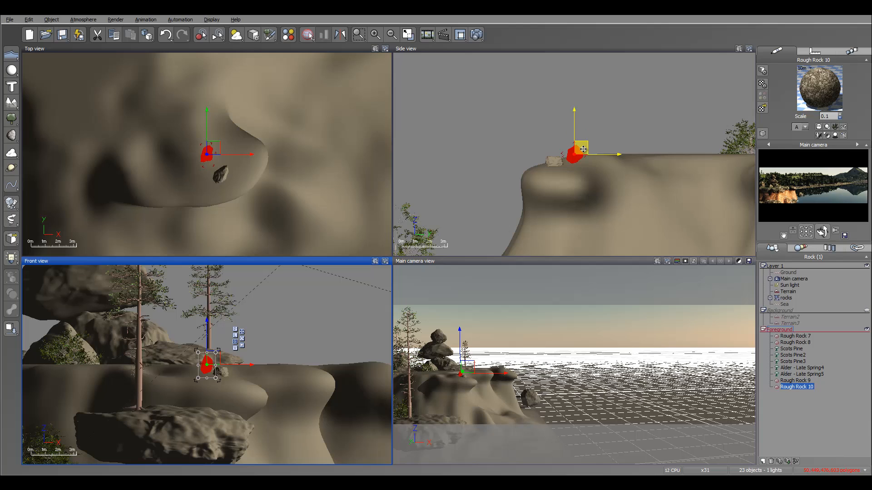
drag(583, 150, 583, 155)
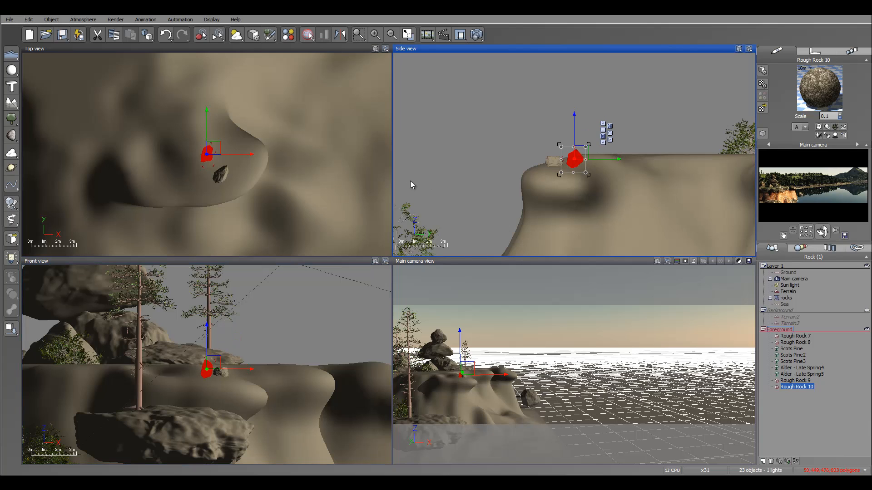
click(216, 146)
drag(217, 146, 210, 142)
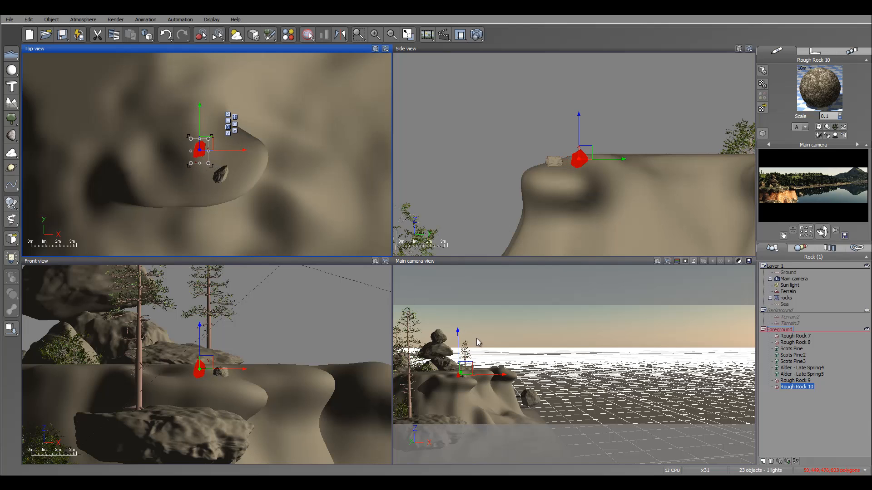
- Render the main camera view, accept the post render options, and close the render after examining the foreground
click(476, 35)
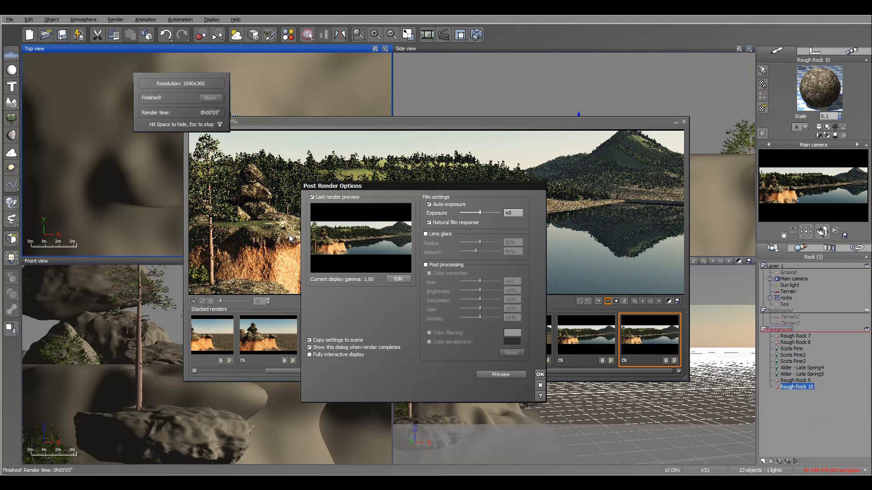
click(540, 375)
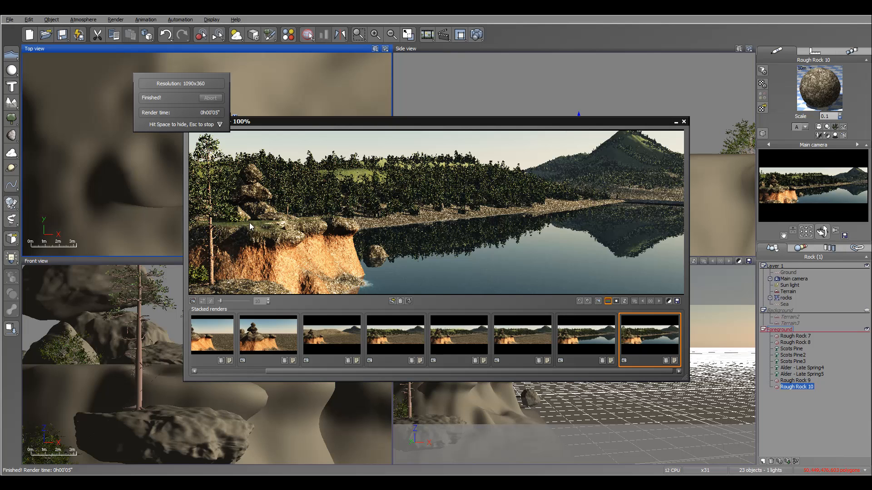
click(684, 122)
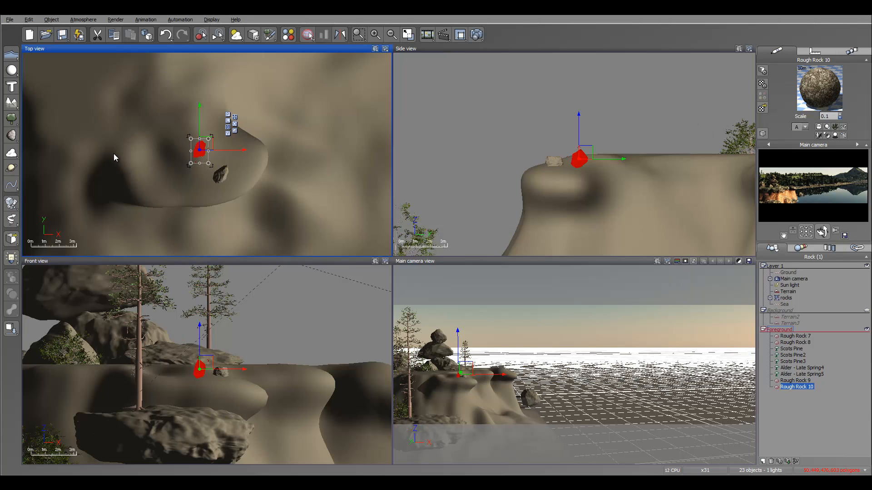
- Add a Winter Tree H from the Trees collection to the Foreground layer, in front of the plateau
right_drag(114, 153, 179, 111)
click(11, 119)
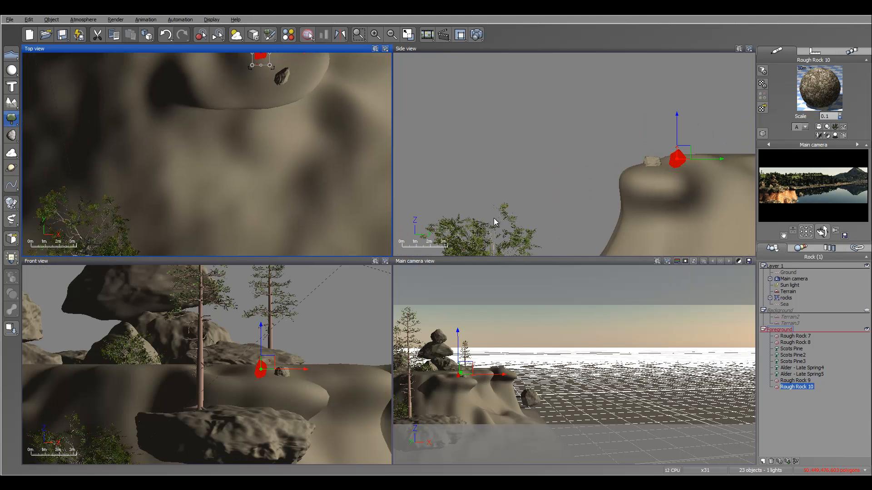
click(122, 147)
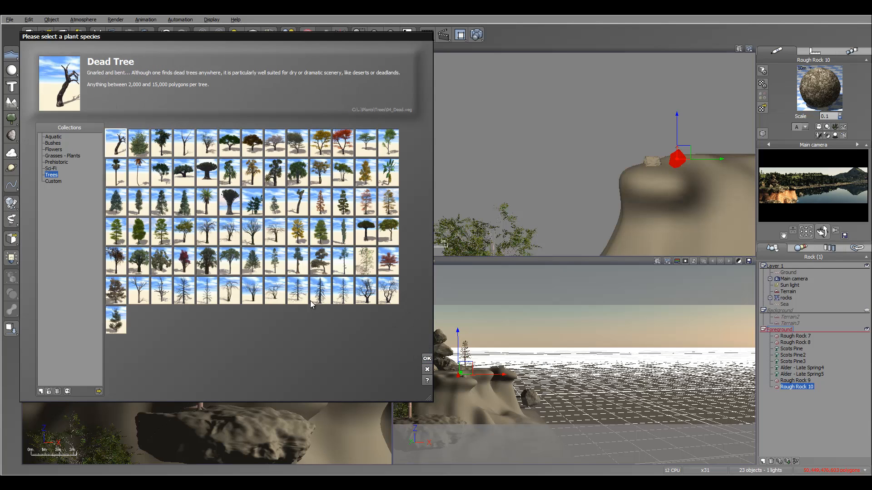
click(343, 290)
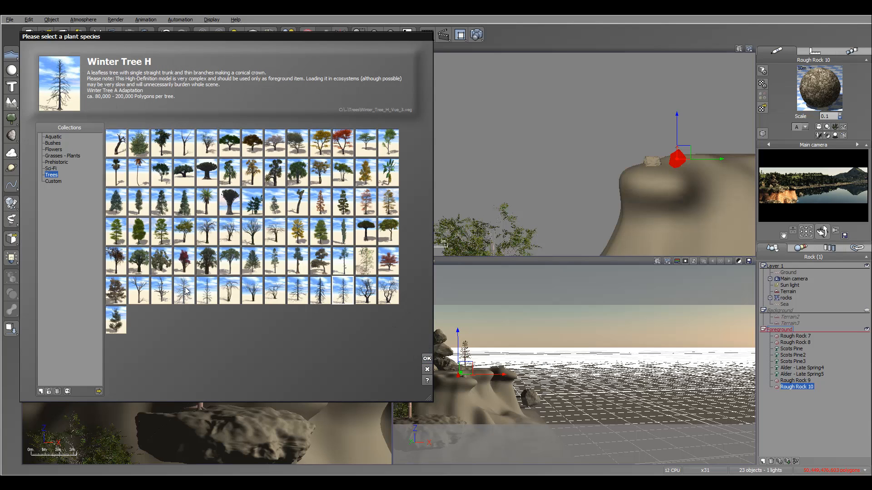
click(207, 289)
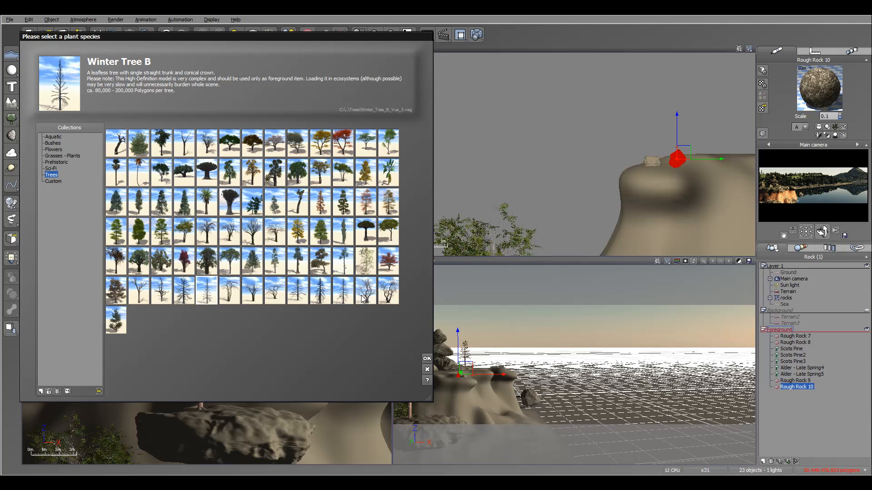
click(344, 301)
click(427, 359)
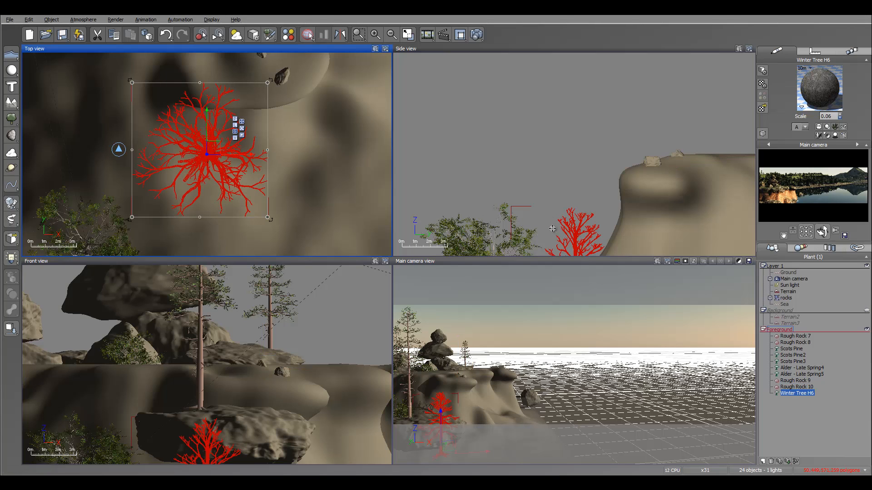
- Scale the winter tree down to less than half size and place it on the plateau beside the alder below the rock pile
right_drag(585, 234, 575, 132)
scroll(601, 156, down, 2)
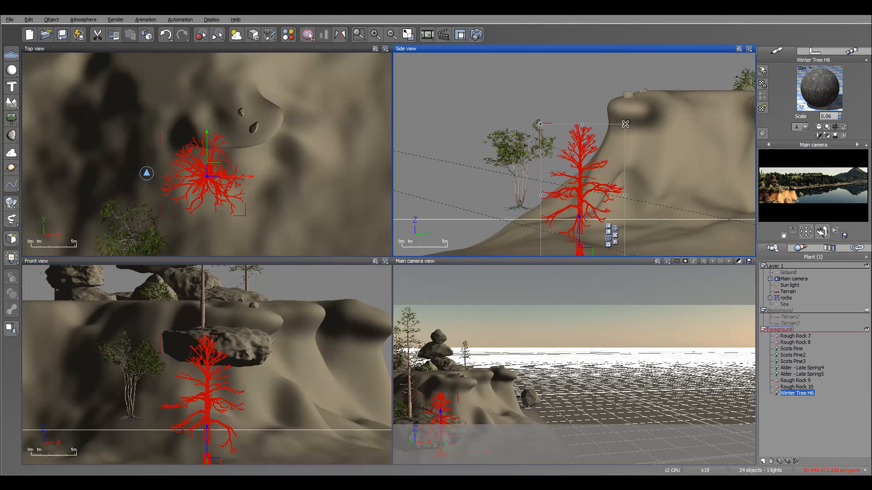
drag(625, 124, 584, 199)
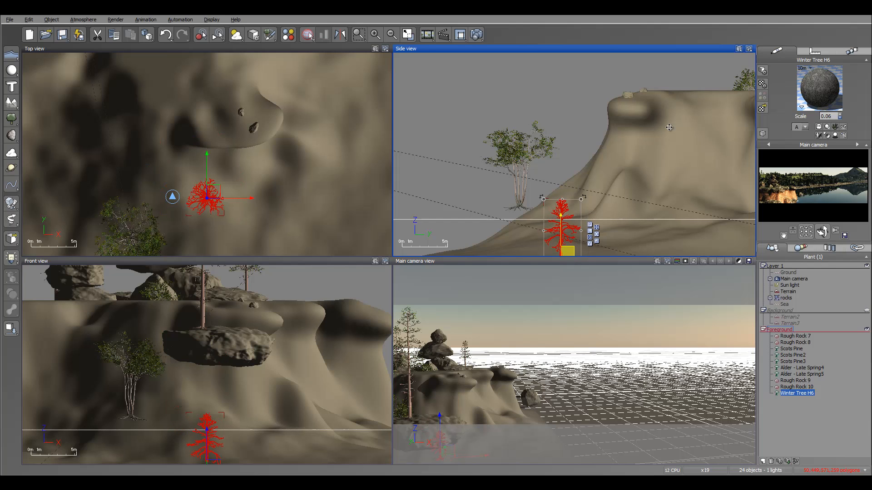
drag(669, 128, 724, 81)
right_drag(208, 55, 345, 203)
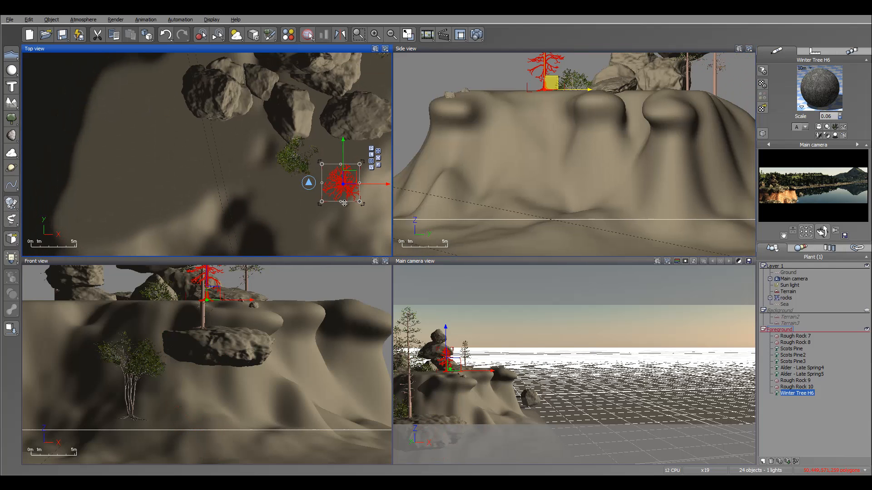
drag(349, 178, 299, 173)
click(317, 307)
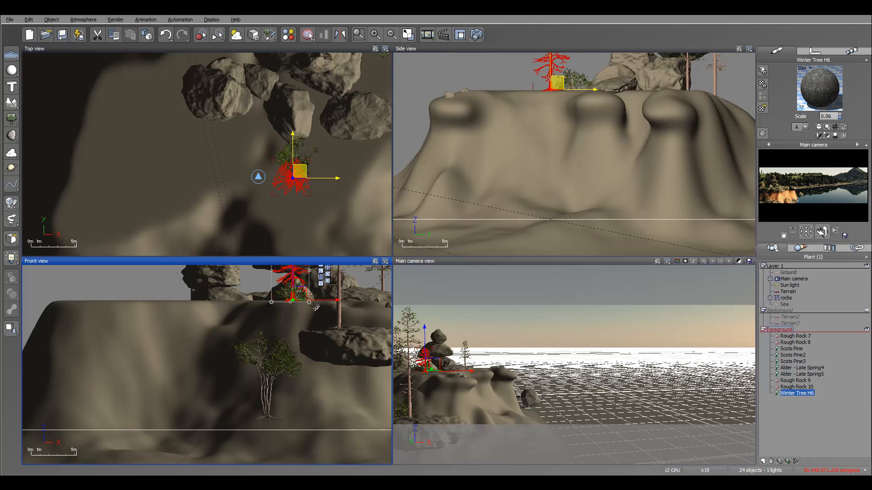
- Lay the winter tree on its side, turn it diagonally towards the plateau rim, and nudge its base closer to the rocks
drag(316, 307, 291, 311)
right_drag(312, 148, 255, 146)
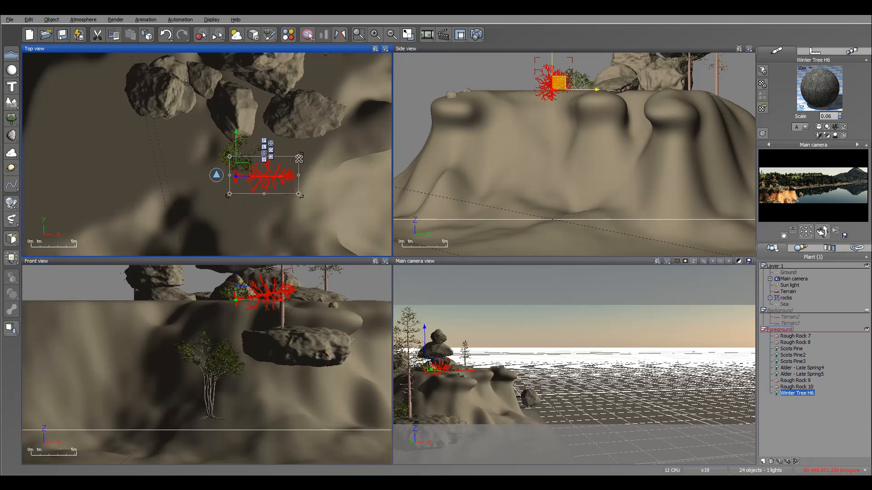
drag(299, 158, 266, 245)
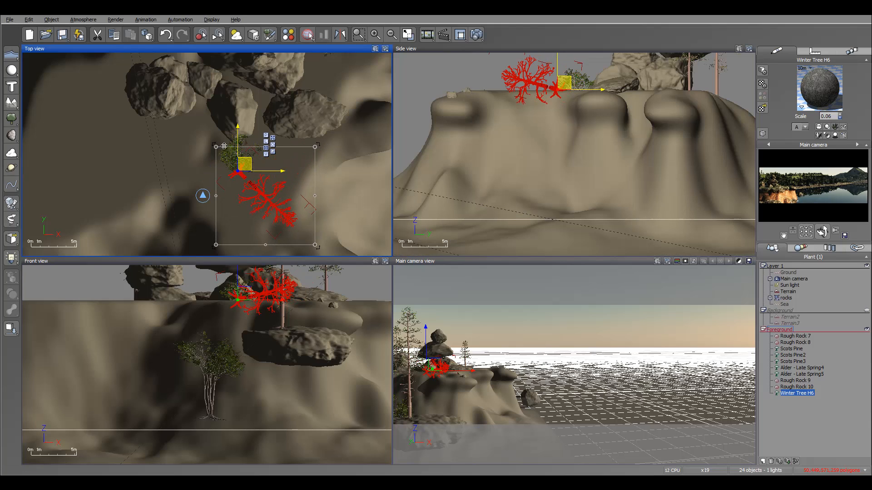
mouse_move(244, 162)
mouse_down()
mouse_move(237, 147)
mouse_move(244, 153)
mouse_up()
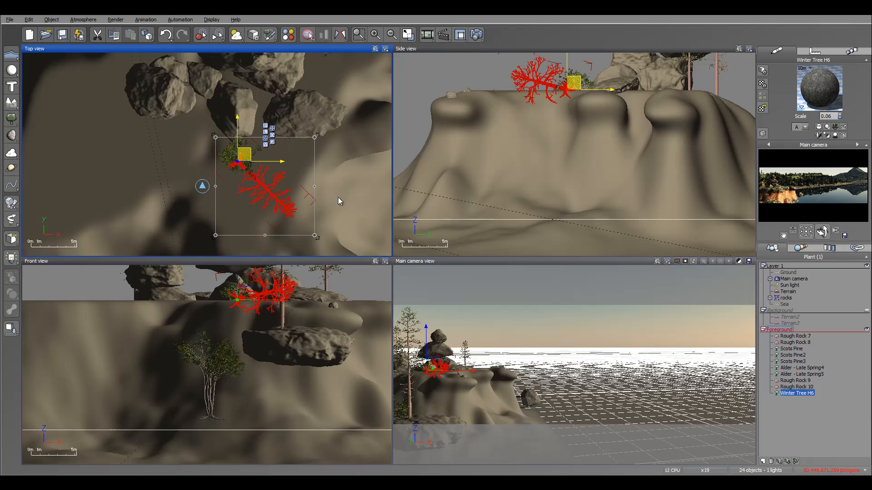
- Add a second Winter Tree H, move it to the terrain's right flank, and scale it down slightly
right_drag(199, 196, 122, 119)
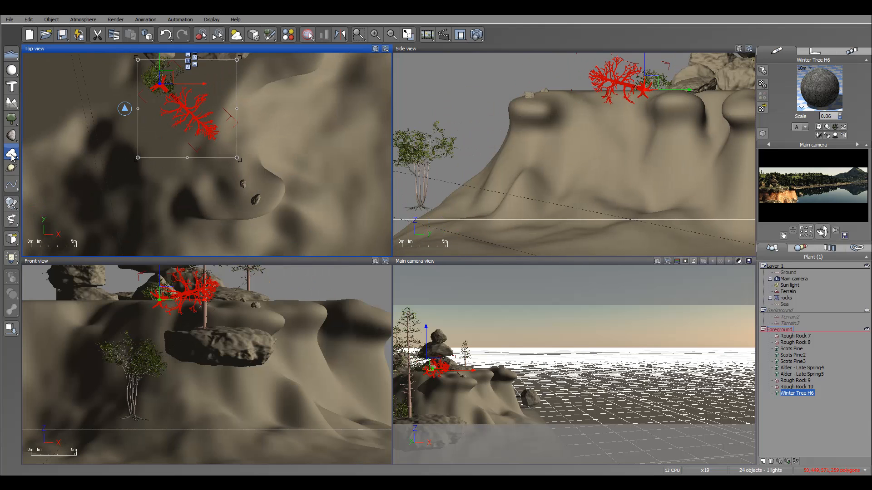
scroll(284, 176, down, 5)
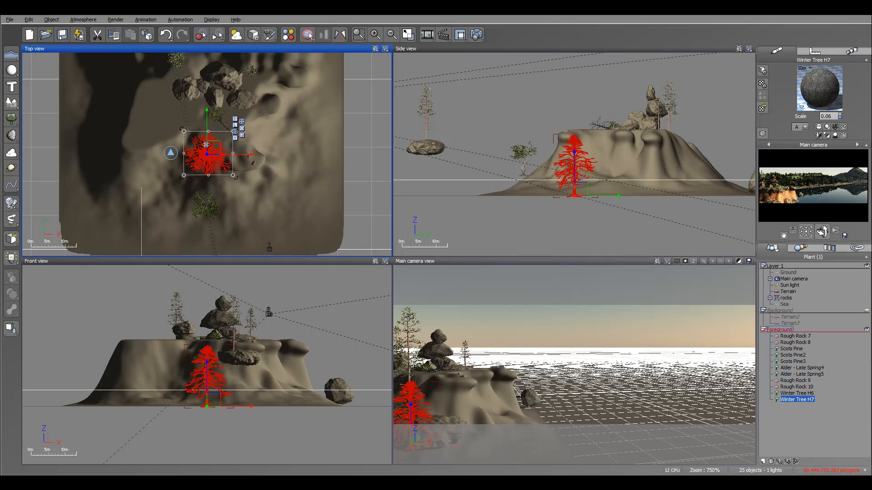
drag(214, 148, 303, 101)
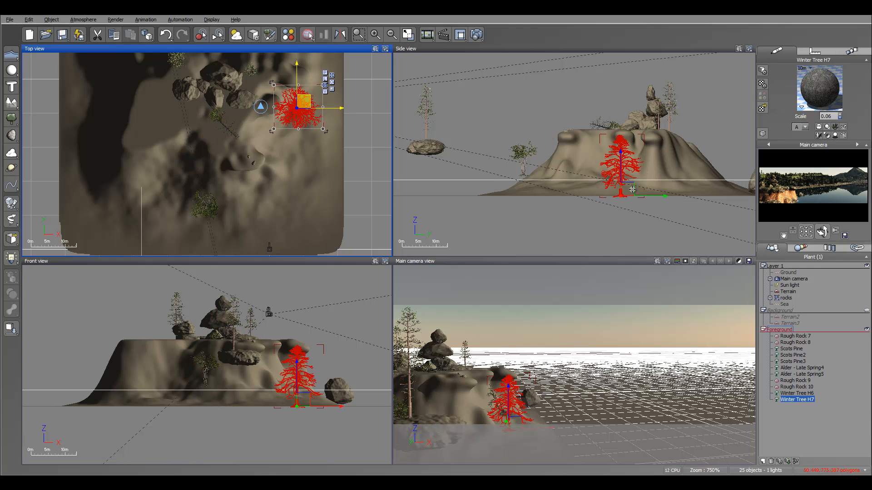
click(632, 190)
drag(644, 134, 631, 153)
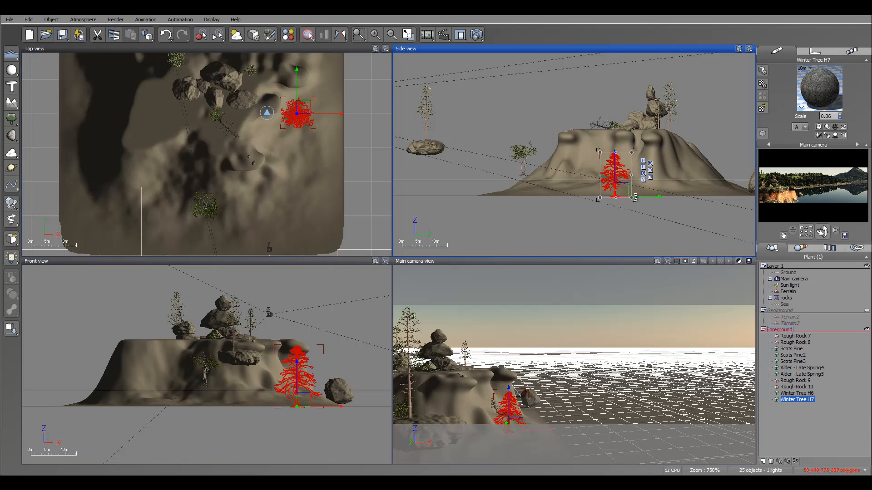
- Lay the second winter tree on its side, raise it to the waterline, and place it beside the lone shore rock
drag(635, 198, 612, 218)
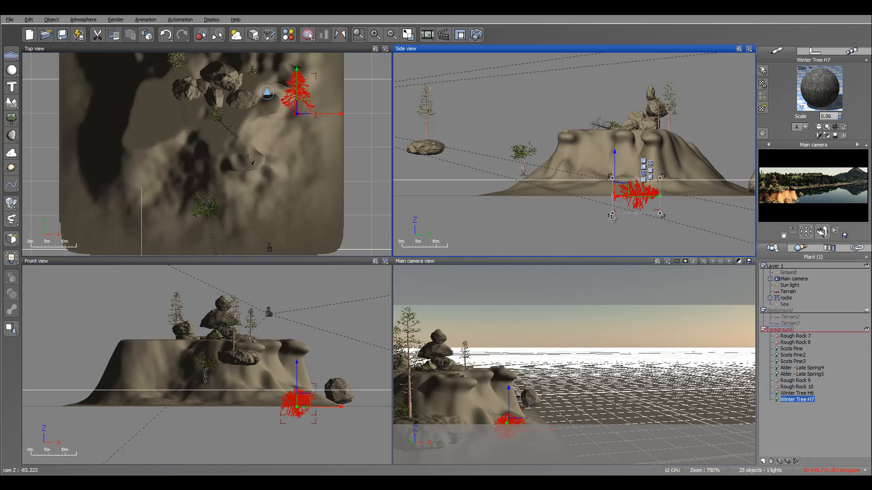
drag(623, 186, 627, 166)
right_drag(273, 99, 203, 145)
right_drag(282, 148, 321, 209)
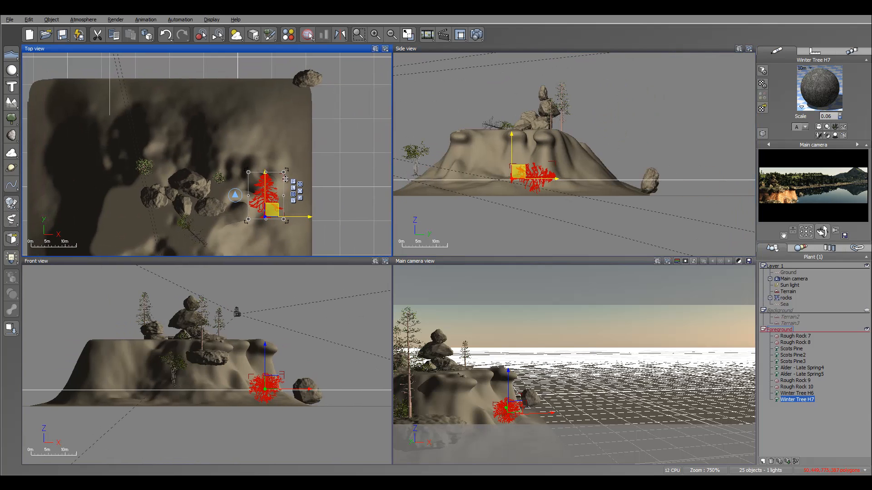
drag(287, 201, 295, 154)
- Add an Alder - Autumn from the Trees collection to the Foreground layer, near the floating rock that carries the Scots Pine
right_drag(226, 233, 258, 96)
right_drag(268, 171, 288, 93)
scroll(271, 179, up, 2)
right_drag(276, 215, 285, 172)
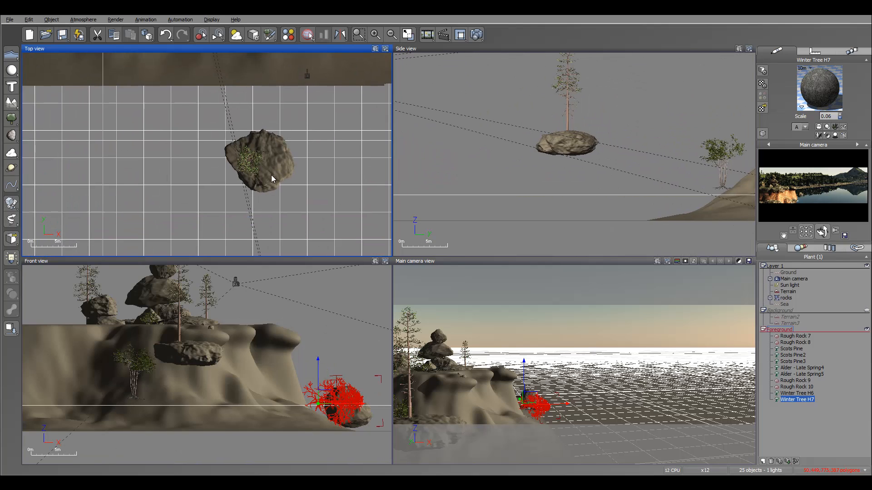
scroll(272, 179, up, 2)
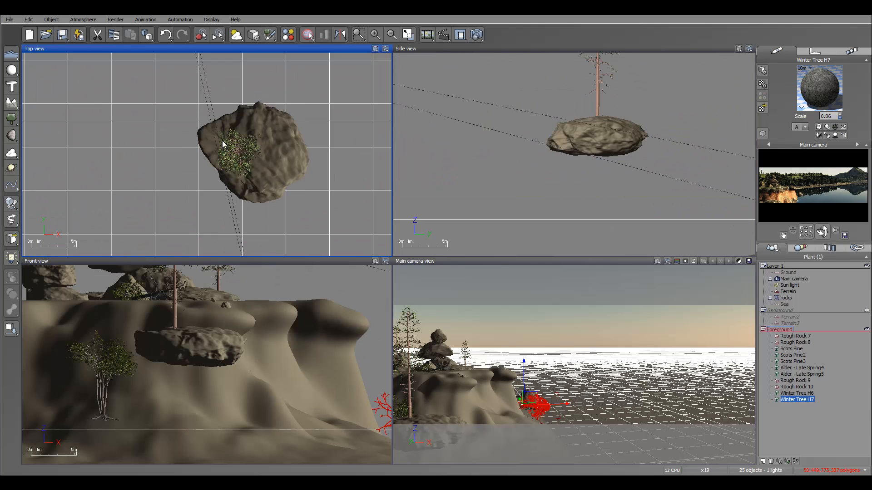
click(22, 119)
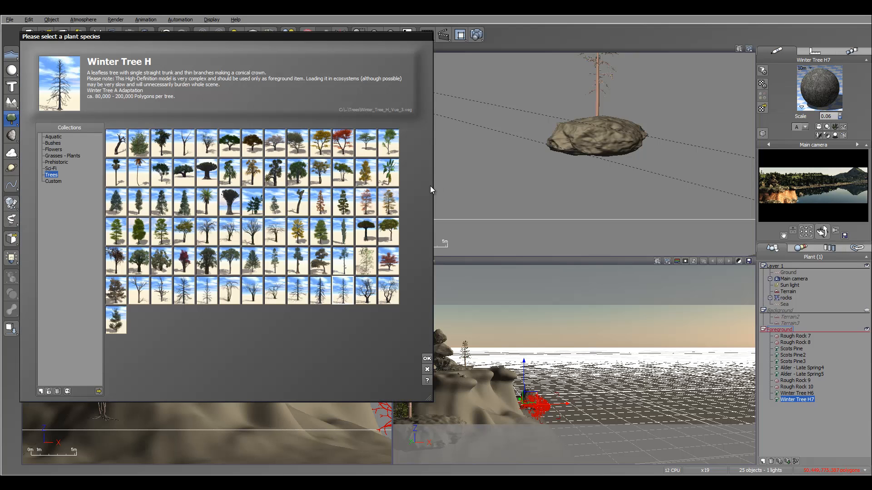
click(339, 170)
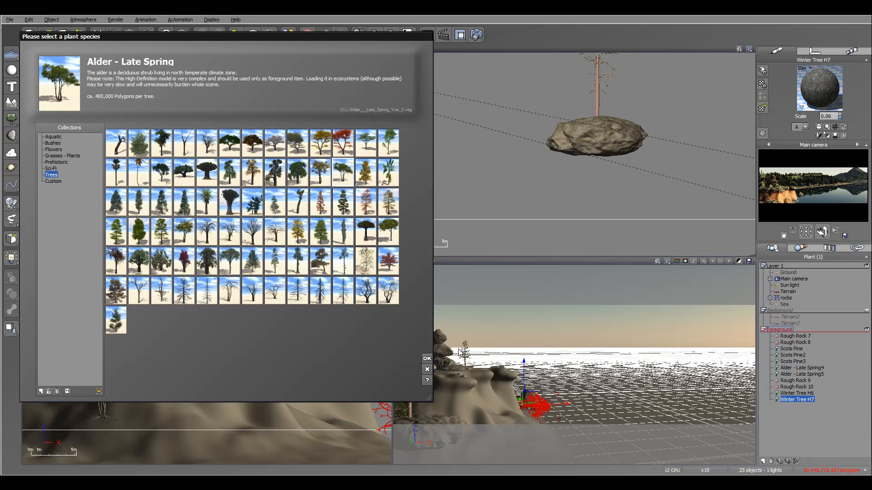
click(320, 172)
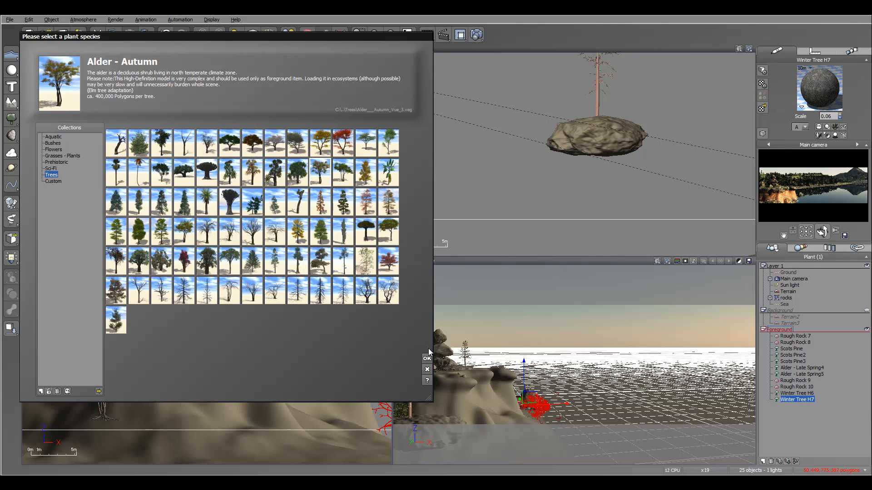
click(428, 359)
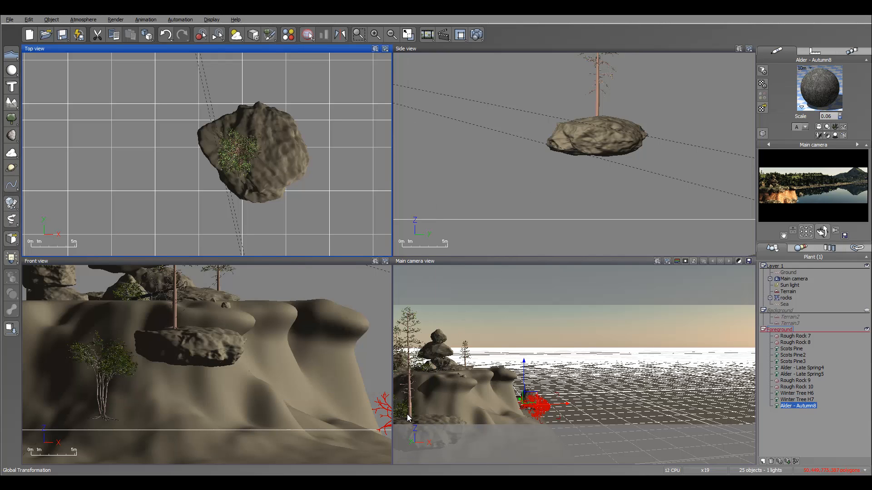
- Scale the autumn alder down to about half size and place it on the front part of the floating rock, beside the pine
click(606, 221)
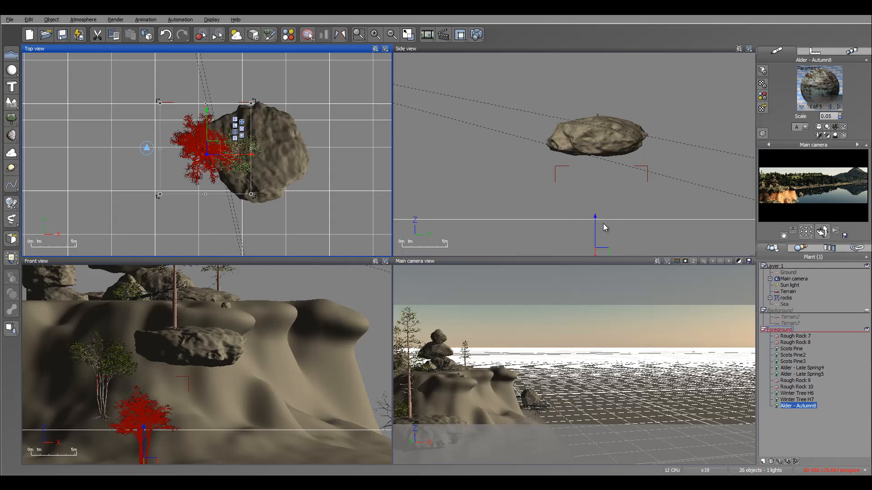
drag(645, 168, 605, 118)
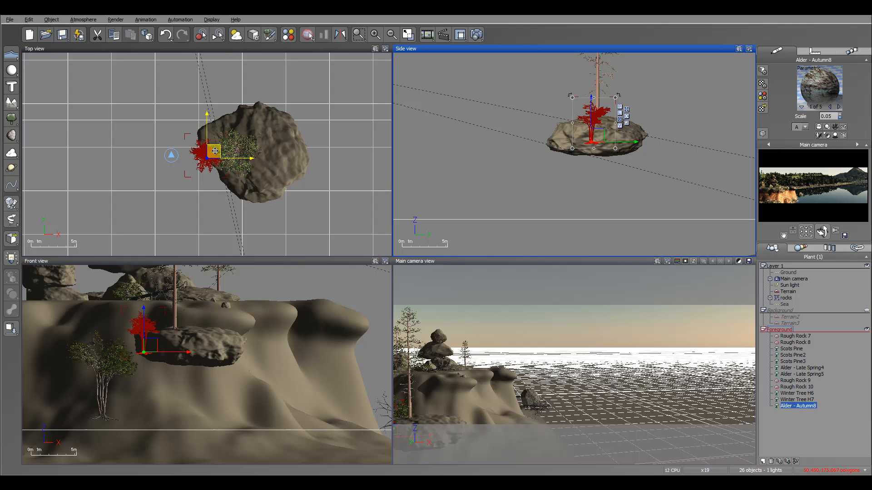
drag(216, 155, 262, 167)
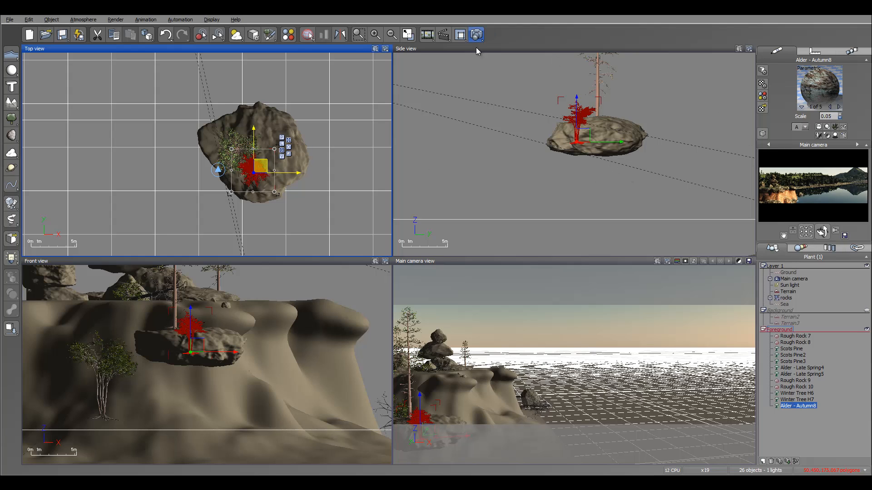
- Render the main camera view, accept the post render options, and close the render after examining the new trees
click(476, 36)
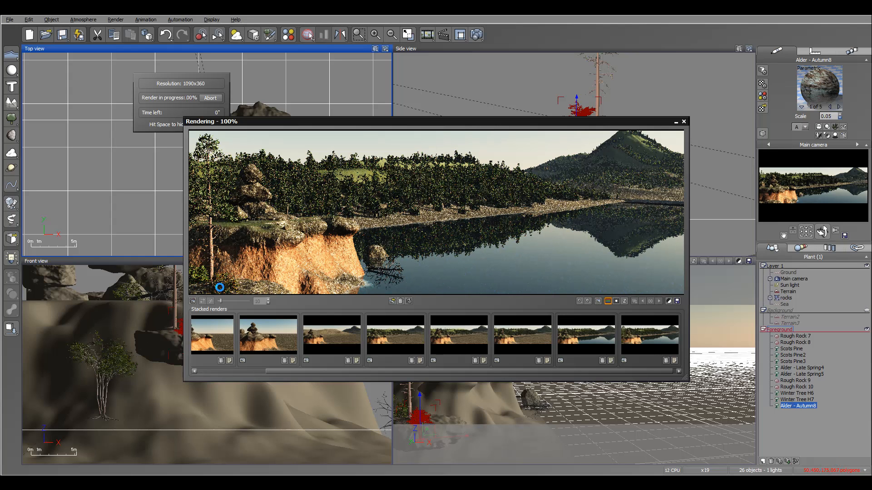
click(539, 374)
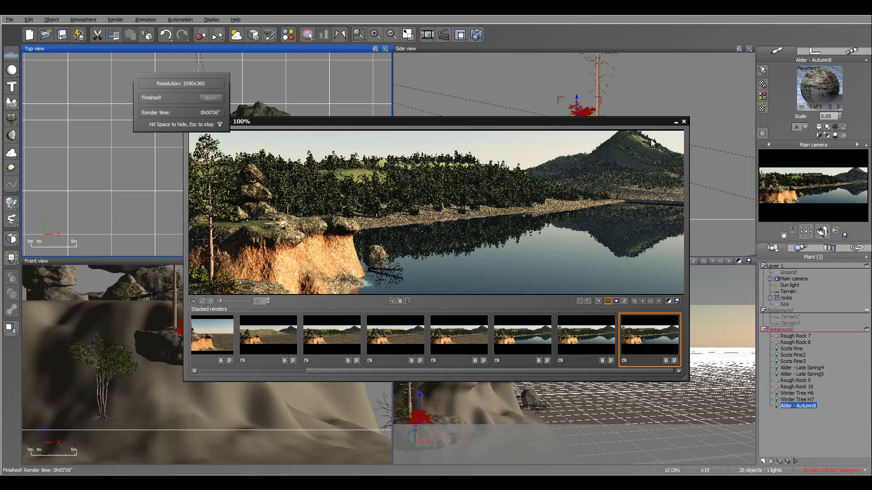
click(684, 122)
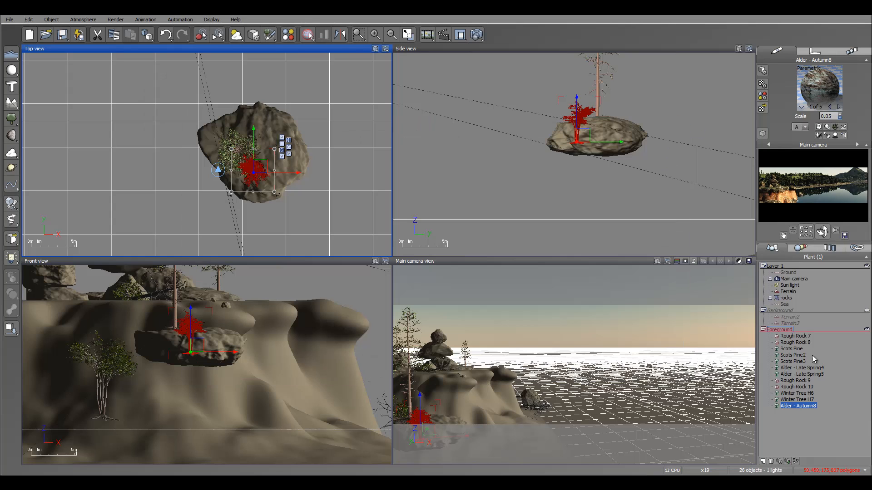
- Open the rocks group's material for editing, save the scene, and add the Grass material as a layer above Rough Rock
double_click(787, 297)
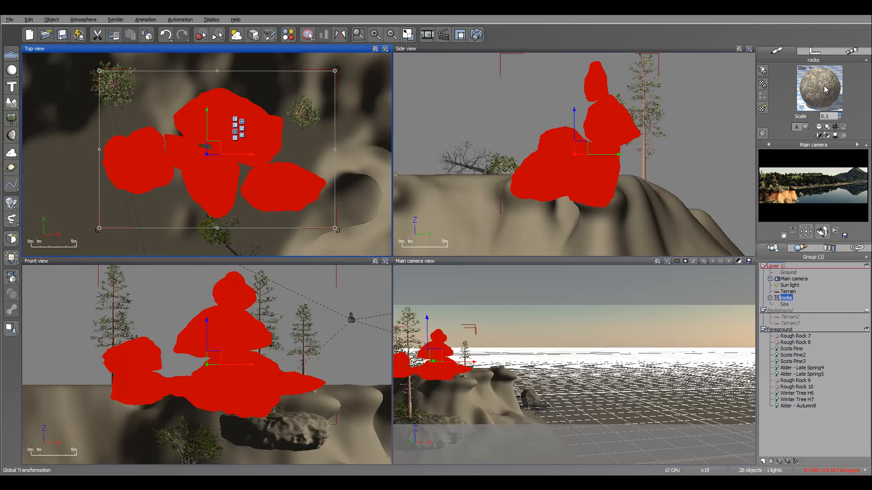
double_click(825, 89)
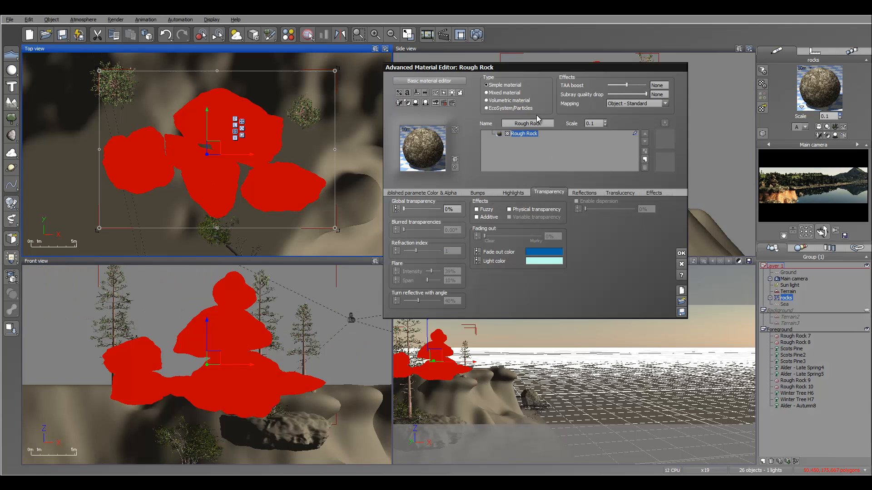
click(61, 35)
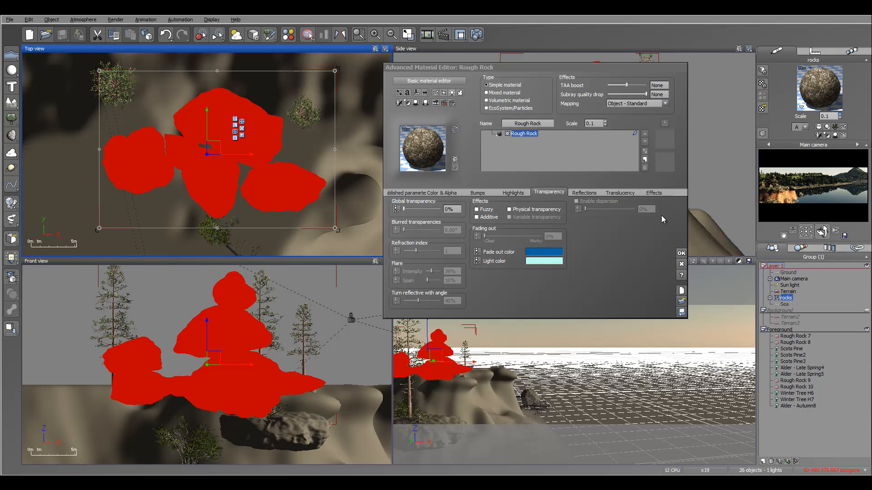
click(644, 162)
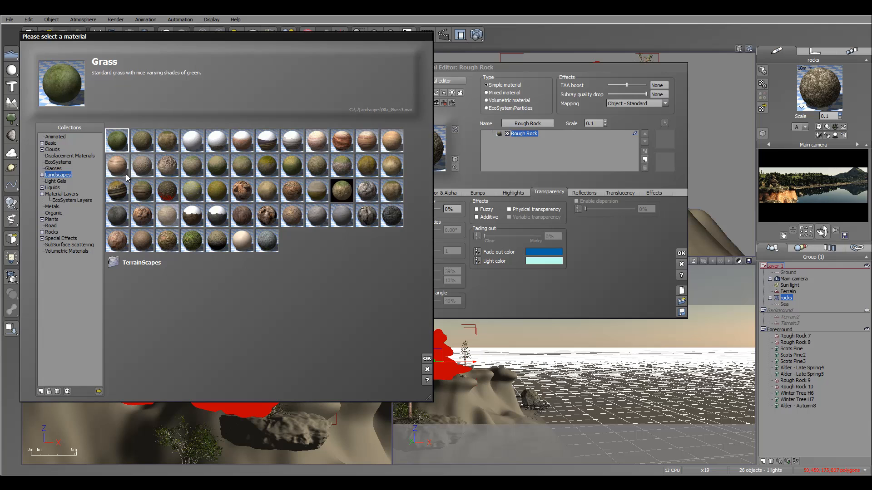
click(427, 359)
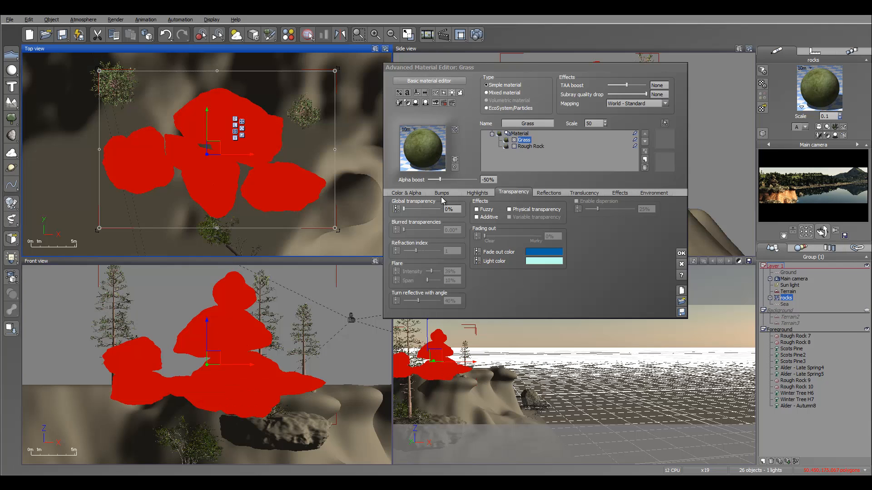
- Set the Grass layer to add 100% to the underlying layer bumps and set its alpha boost to 0%
click(442, 192)
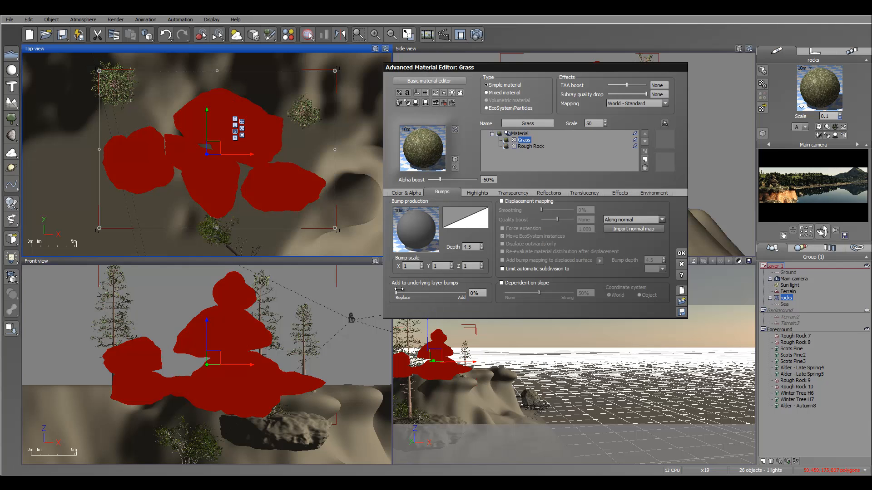
drag(399, 290, 466, 293)
click(495, 179)
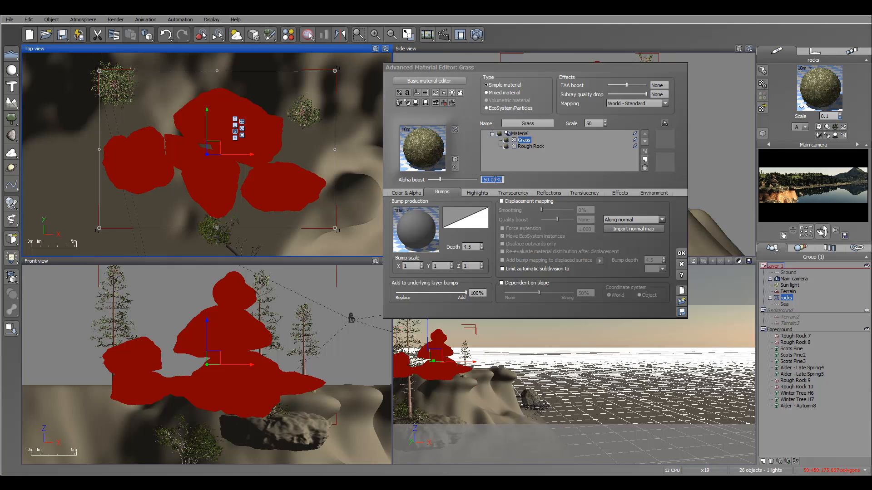
text(0)
key(Return)
- Limit the Grass layer's slope range to 0°–29° with 27% steep fuzziness, and accept the material
click(654, 193)
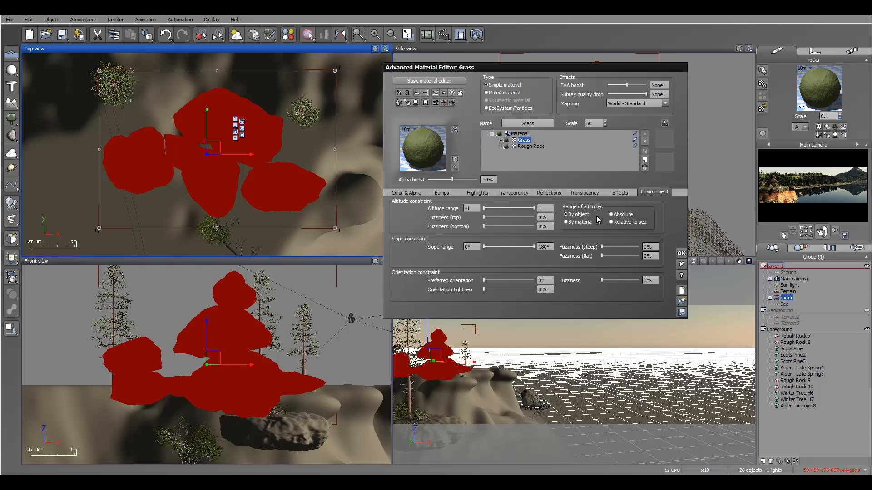
drag(535, 246, 491, 247)
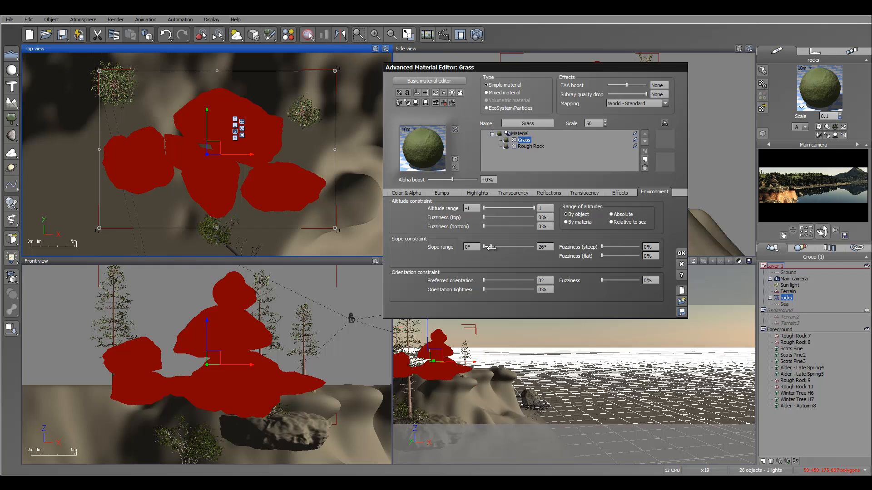
drag(609, 248, 614, 247)
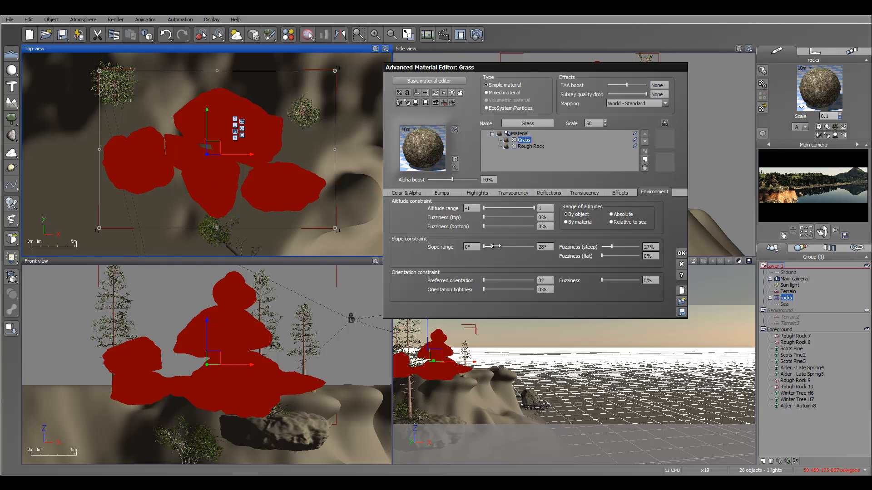
click(681, 253)
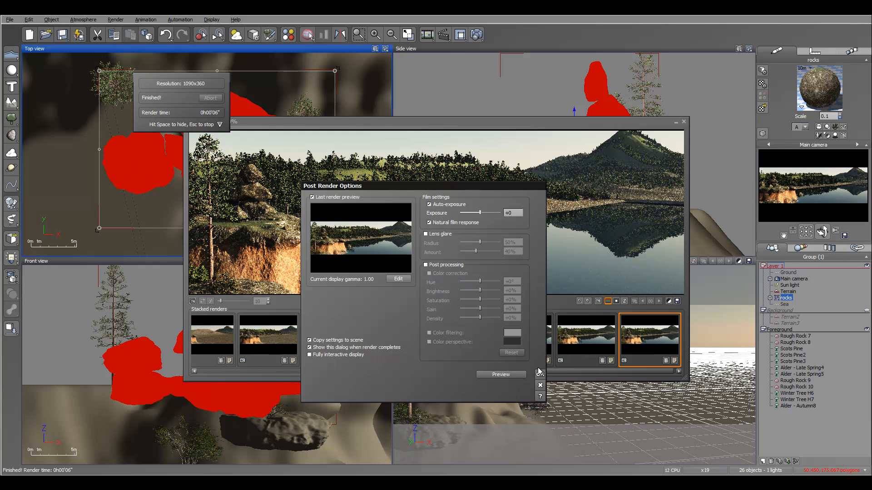
- Render the main camera view, accept the post render options, and close the render after examining the grass on the rocks
click(540, 375)
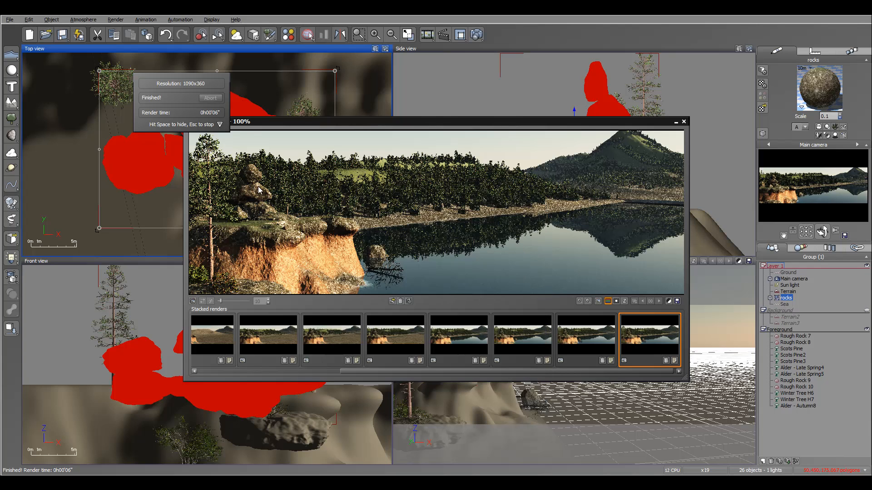
click(683, 121)
- Reopen the rocks' material, widen the Grass layer's slope range to 0°–45°, set steep fuzziness to 18%, and accept the changes
double_click(615, 162)
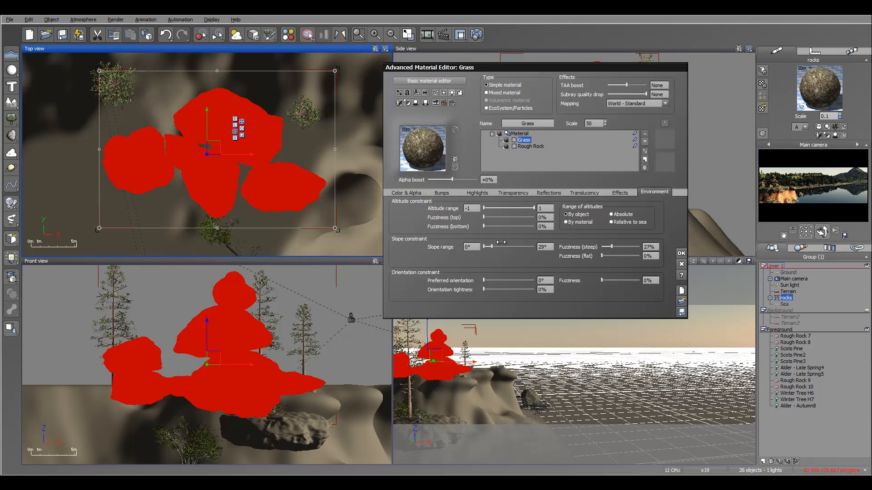
drag(501, 242, 502, 246)
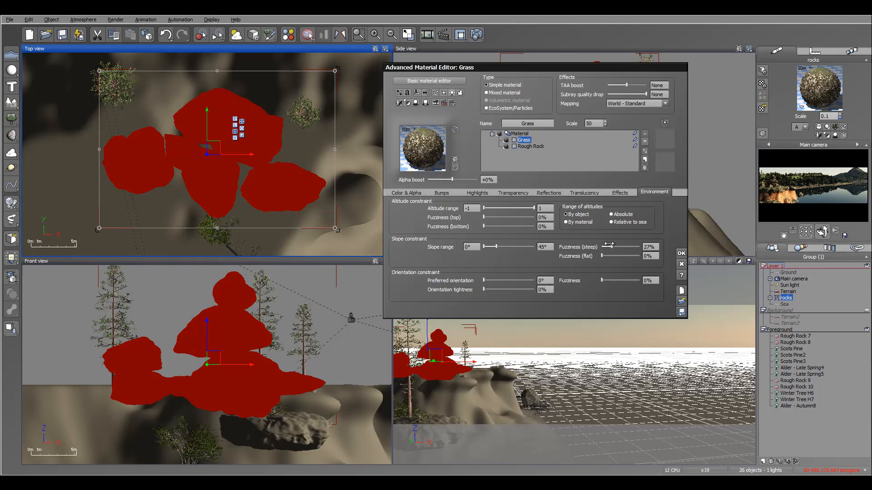
drag(608, 244, 606, 246)
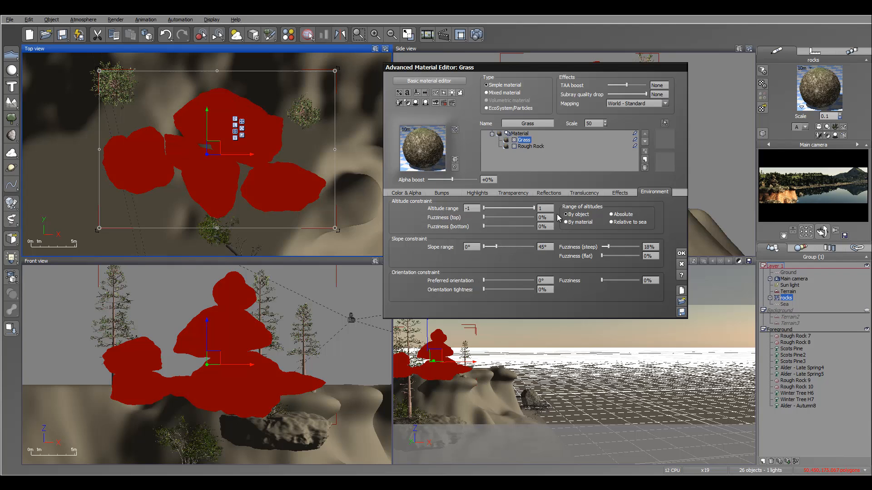
click(682, 254)
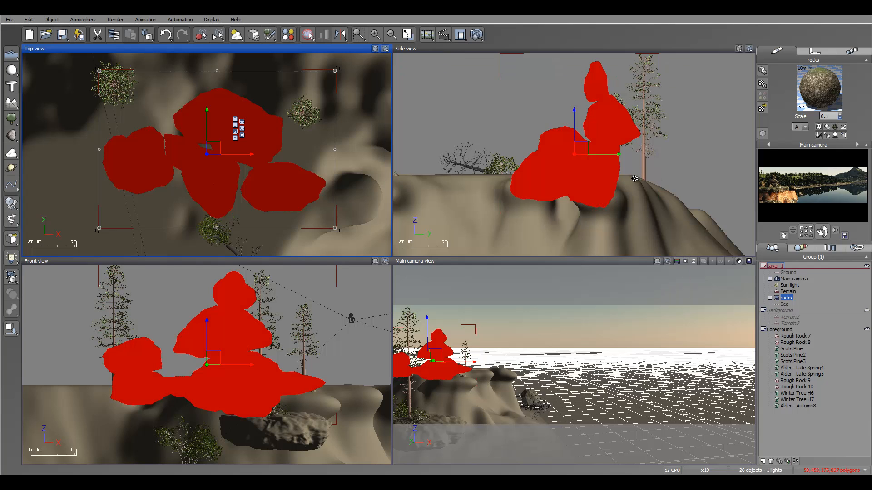
- Move the rocks group from Layer 1 into the Foreground layer
scroll(281, 127, down, 5)
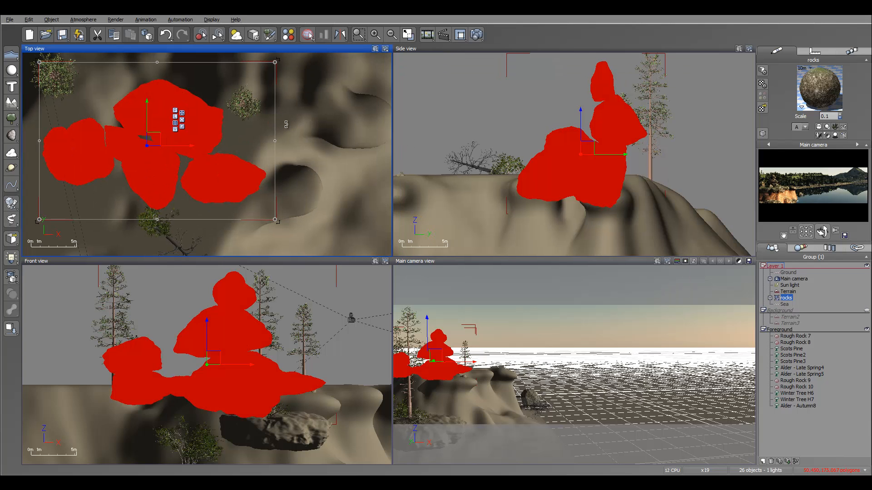
scroll(287, 124, down, 3)
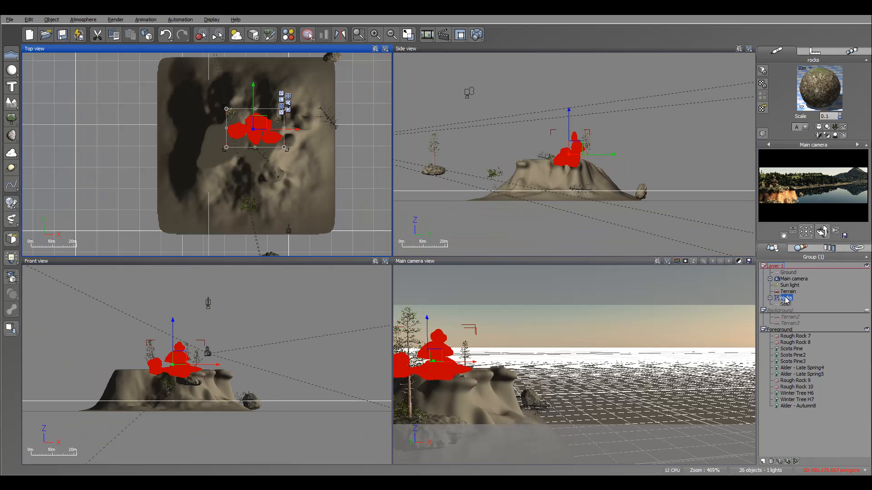
drag(786, 300, 826, 319)
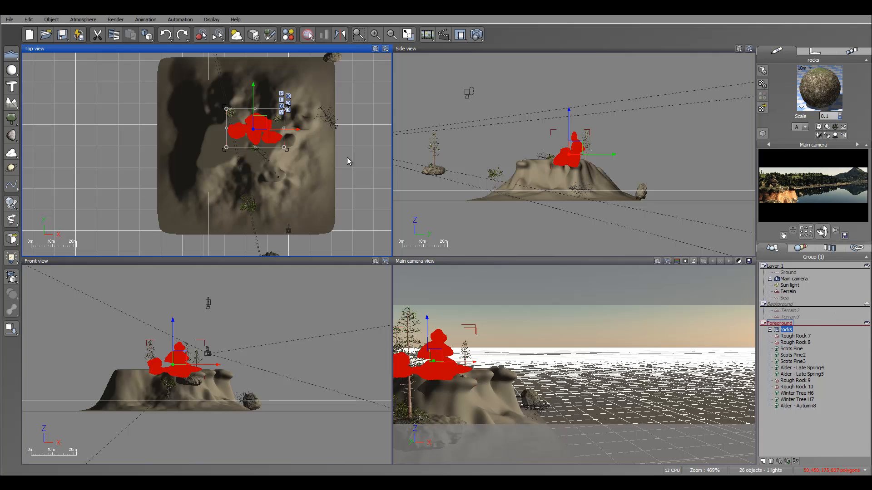
- Collapse and hide the Foreground layer, and show the Background layer with its distant terrains
right_drag(349, 108, 317, 125)
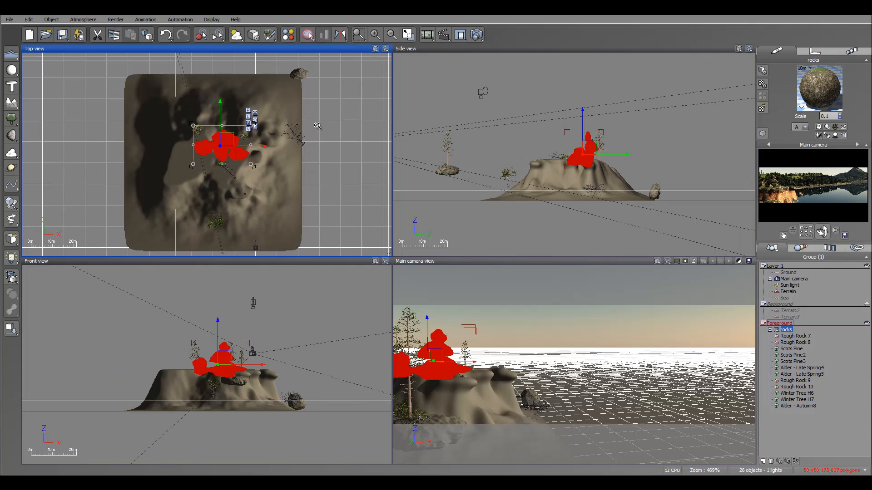
scroll(317, 126, down, 9)
right_drag(293, 176, 248, 278)
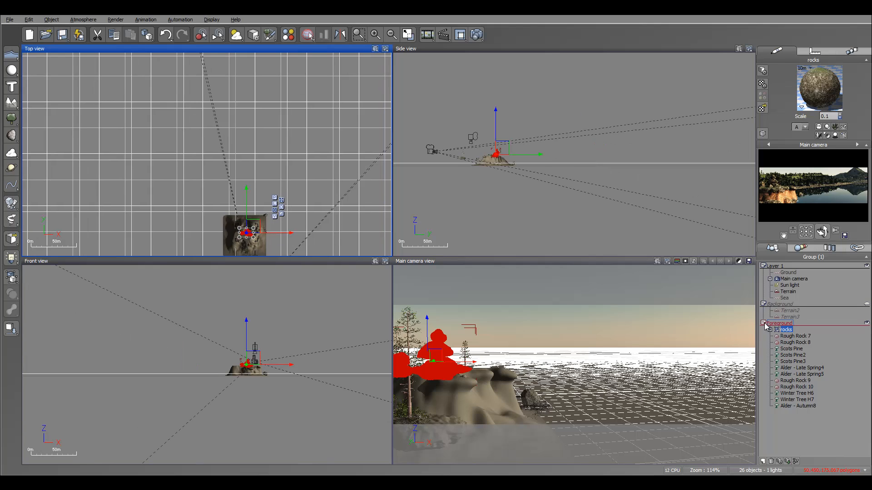
click(764, 323)
click(867, 324)
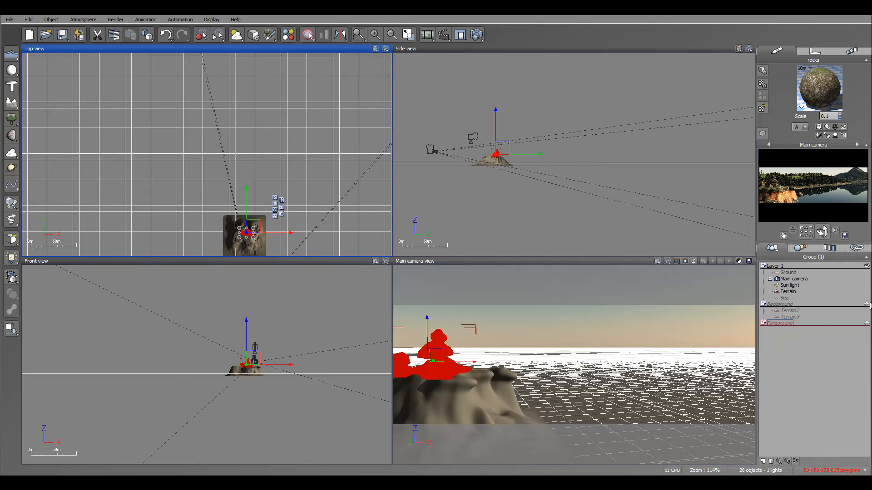
click(868, 304)
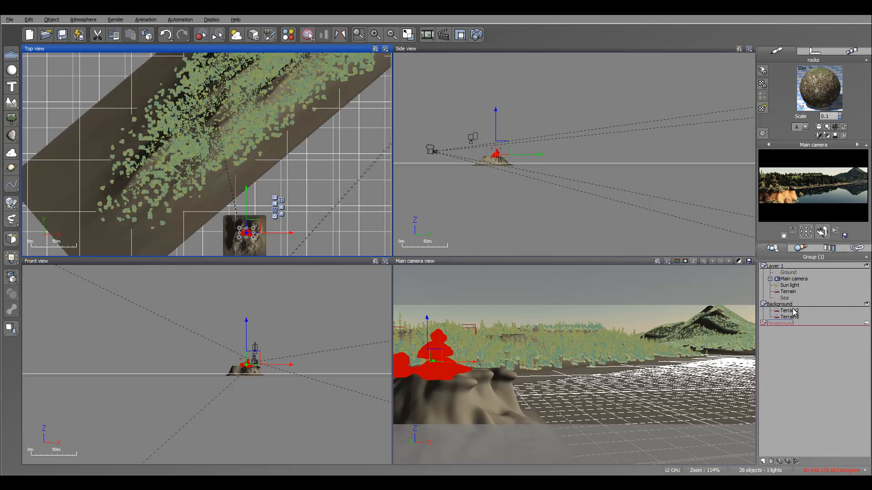
- Add a rock to the Background layer, enlarge it to about 17 m across, and place it on Terrain2's shoreline
click(793, 310)
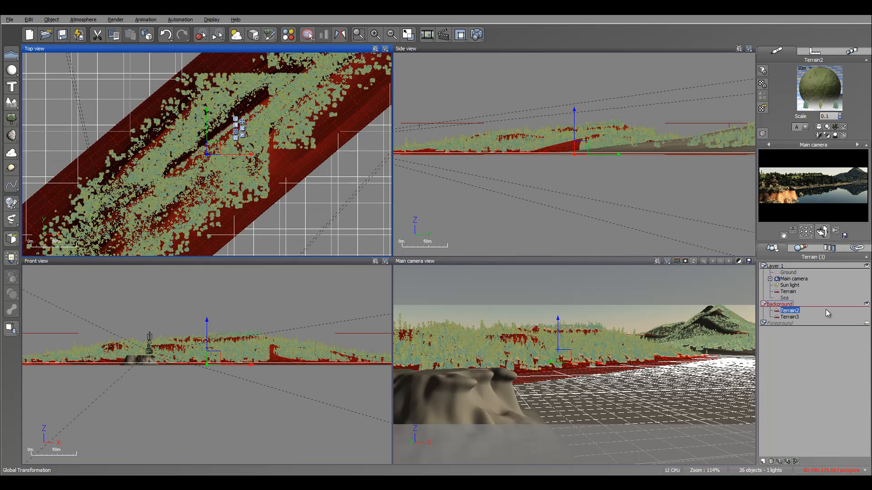
scroll(254, 146, down, 4)
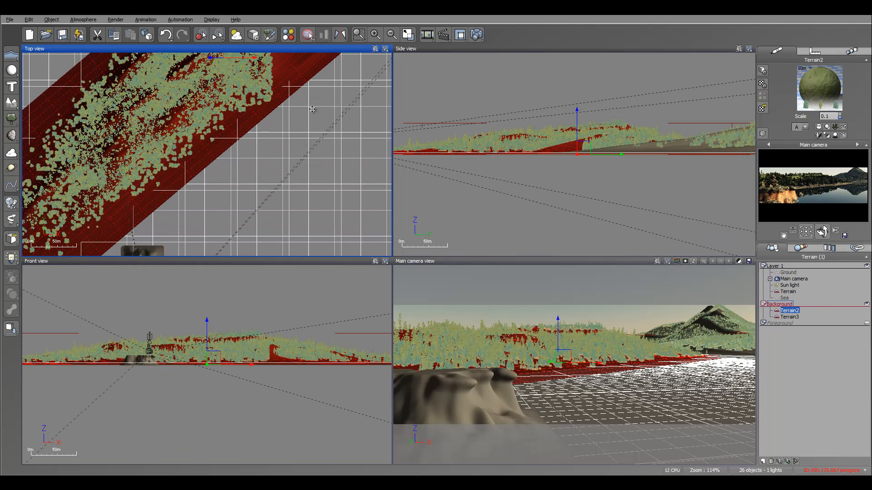
scroll(251, 160, up, 3)
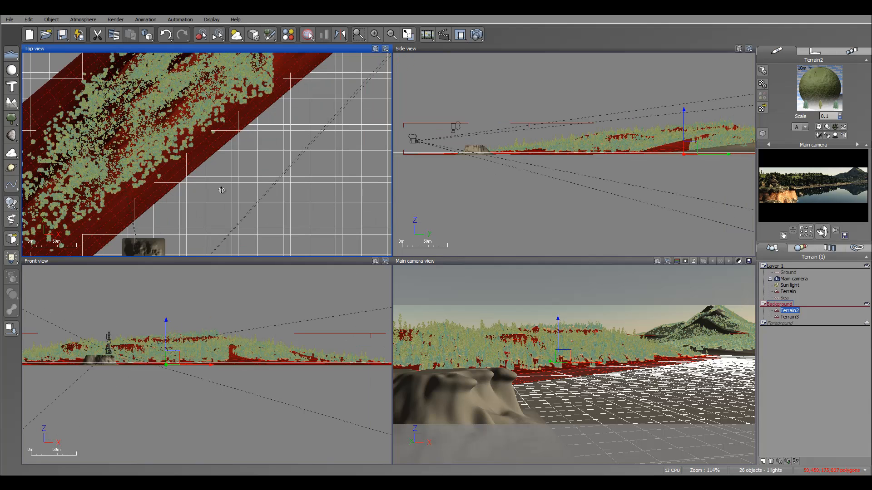
click(11, 136)
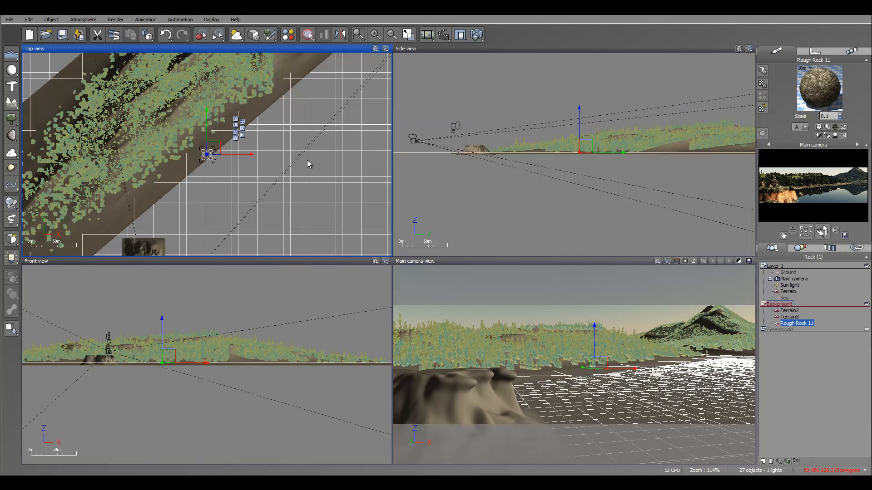
drag(213, 150, 228, 153)
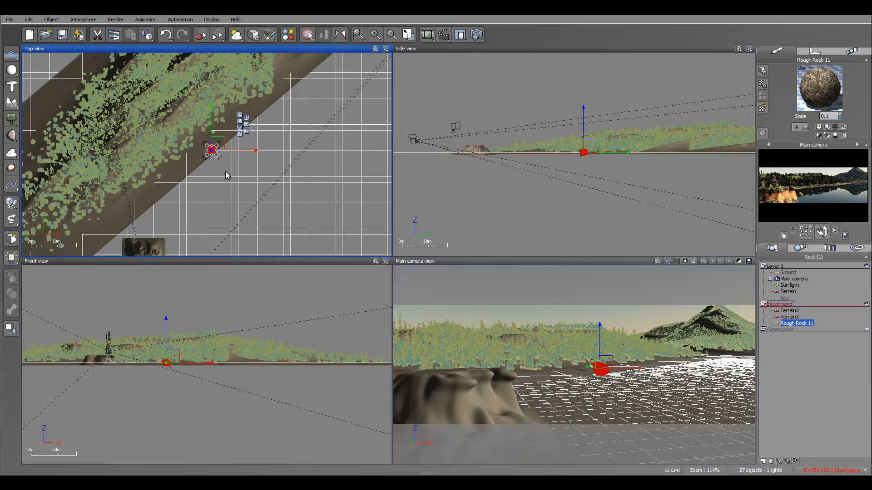
scroll(238, 159, up, 6)
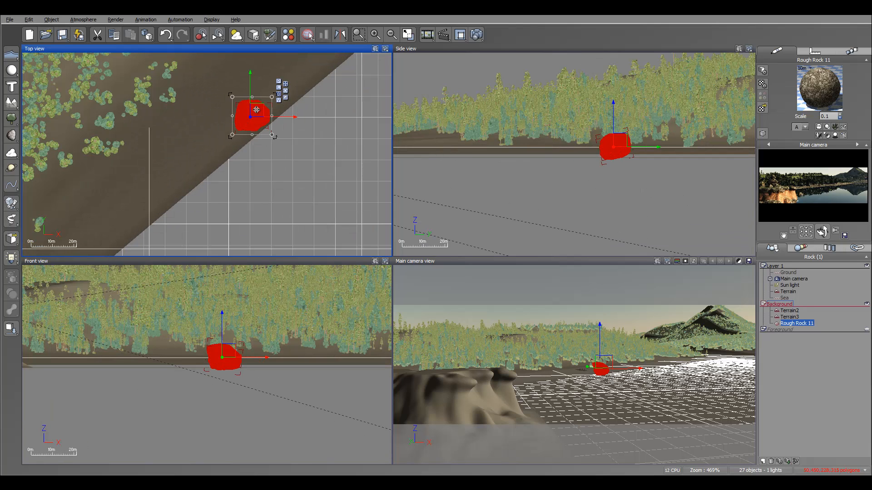
drag(276, 125, 295, 141)
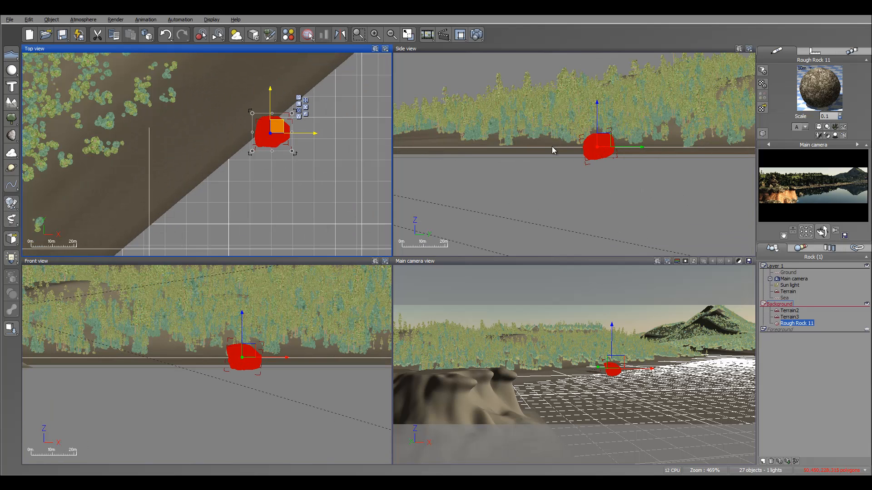
- Lower the shoreline rock partly below the water level and tilt it in the side and front views
drag(600, 138, 602, 145)
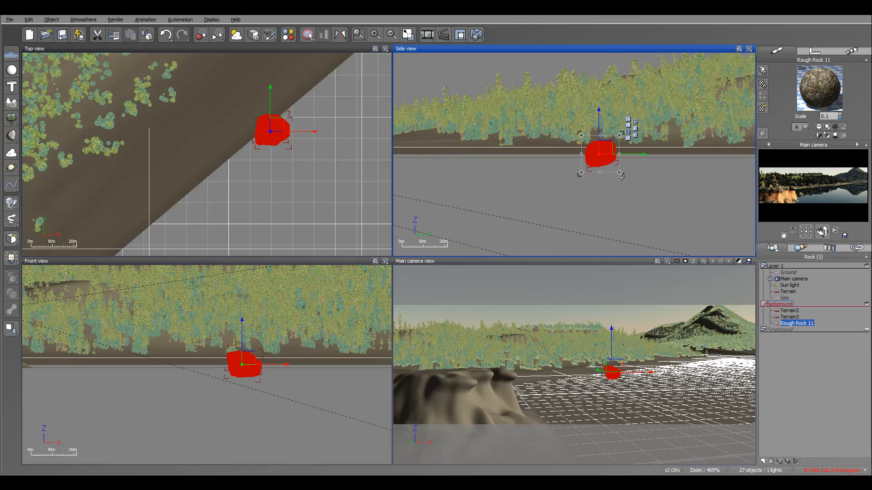
drag(616, 180, 611, 185)
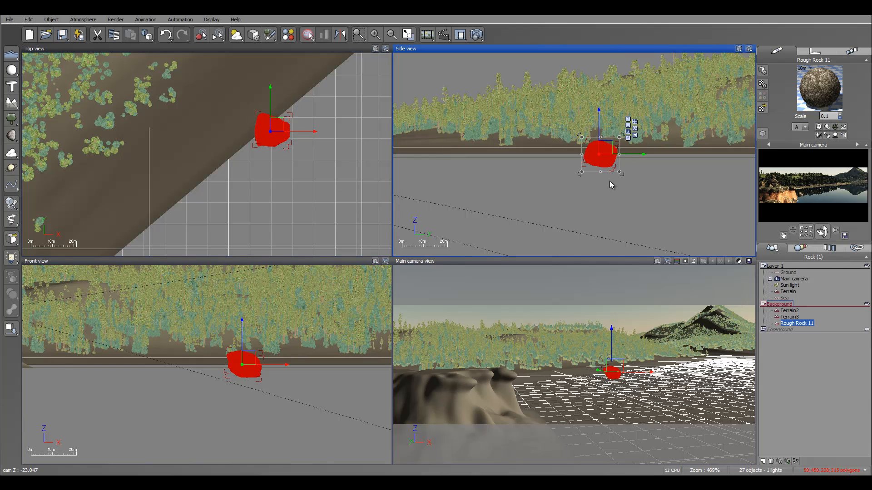
click(252, 366)
drag(267, 385, 277, 369)
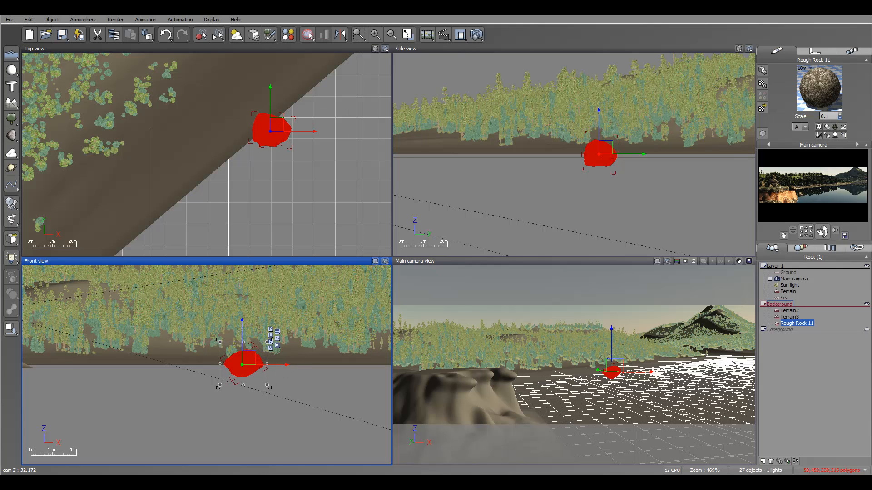
- Add a second rock to the Background layer, enlarge it, and move it inland of the shoreline rock
click(16, 134)
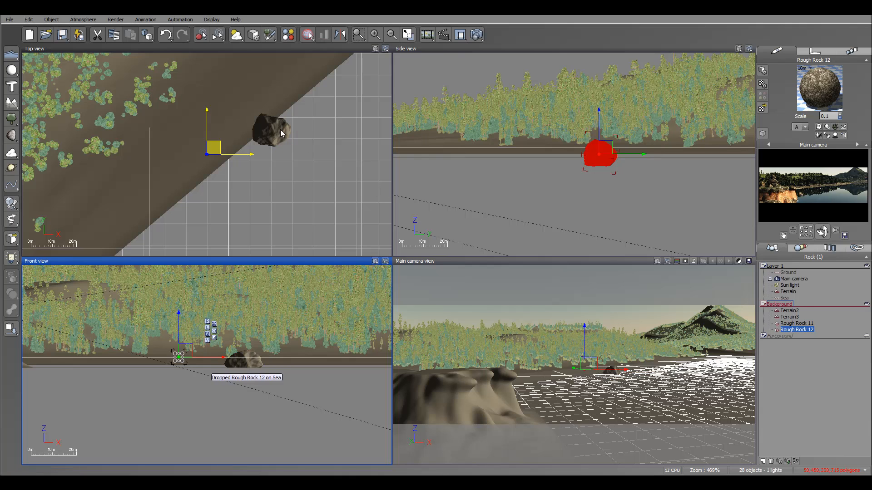
click(210, 151)
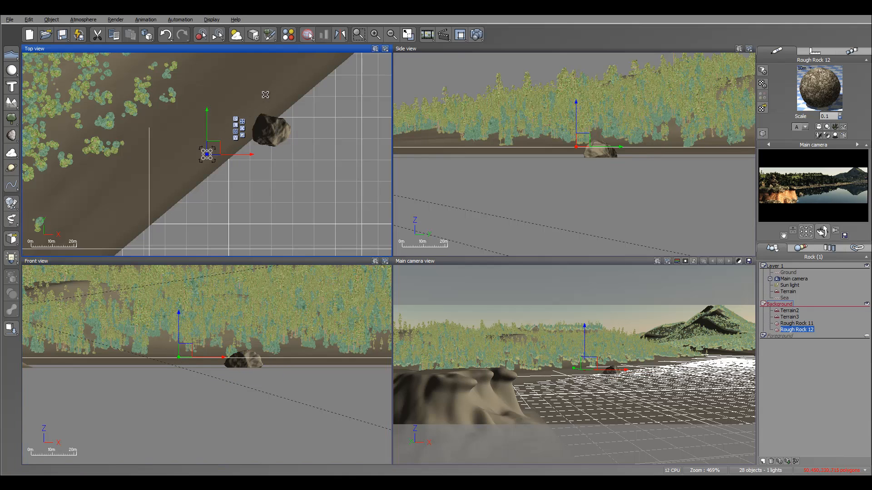
mouse_move(266, 94)
mouse_down()
mouse_move(274, 86)
mouse_move(223, 138)
mouse_move(232, 83)
mouse_move(212, 69)
mouse_up()
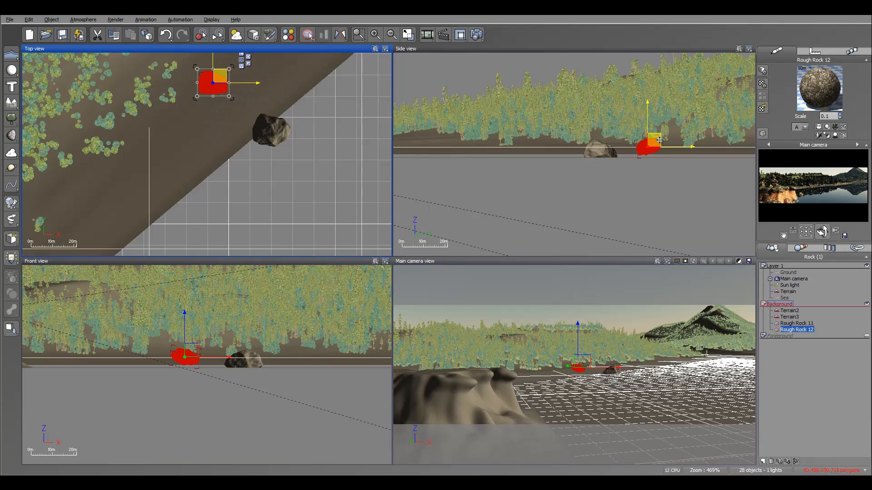
- Rotate the second rock about 90° in the front view to stand upright, and move it into the lake beyond the shoreline
click(186, 362)
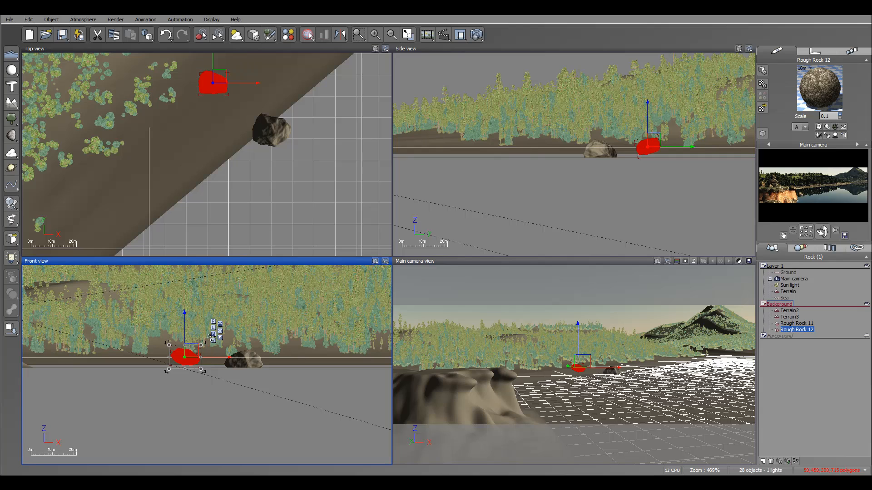
drag(202, 371, 202, 316)
drag(191, 350, 200, 350)
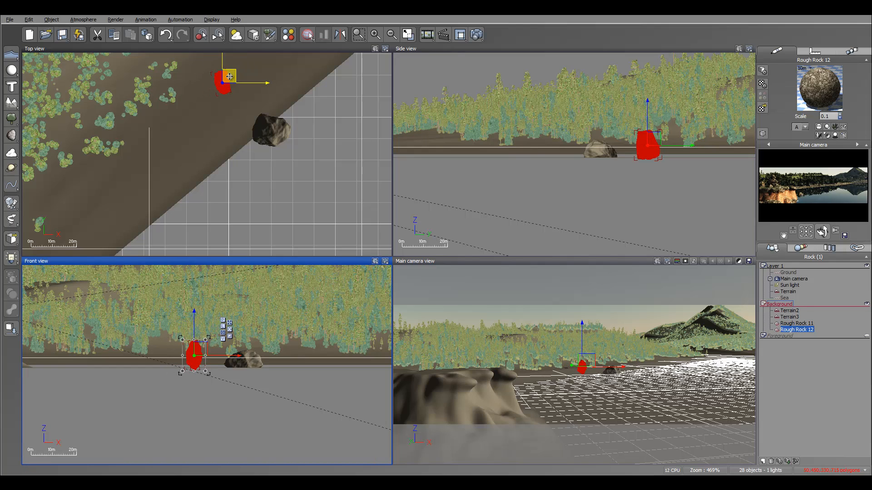
drag(231, 77, 325, 190)
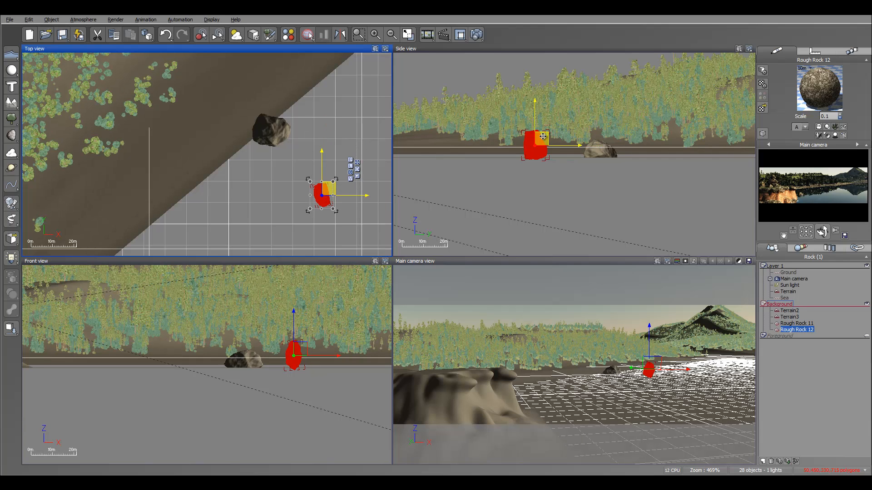
click(542, 136)
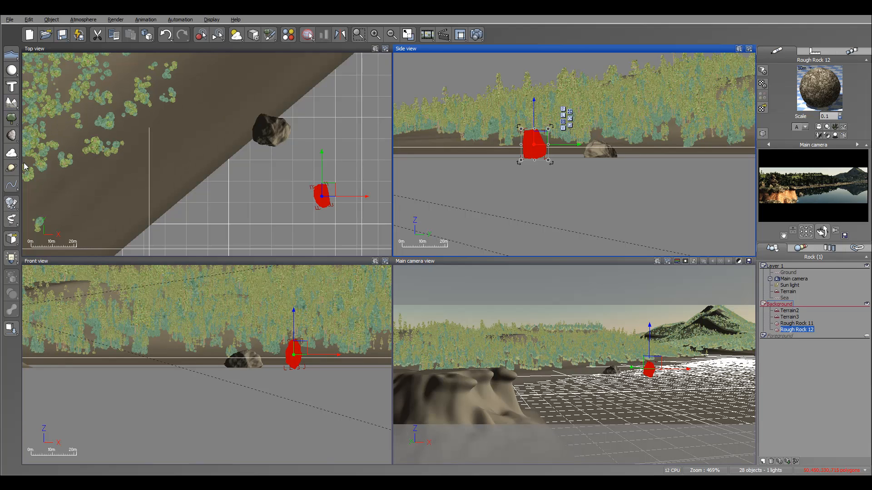
- Add another rock to the Background layer, enlarge it to about 13 m across, and tilt it in the front view
click(11, 135)
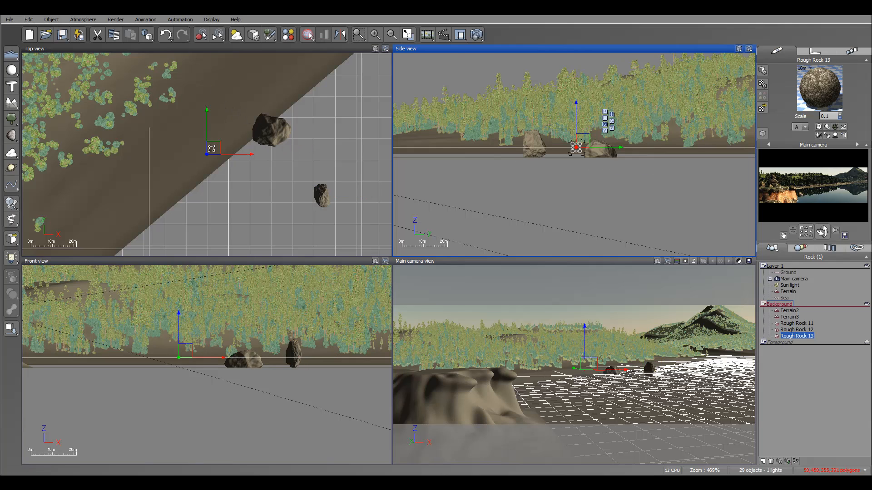
click(212, 148)
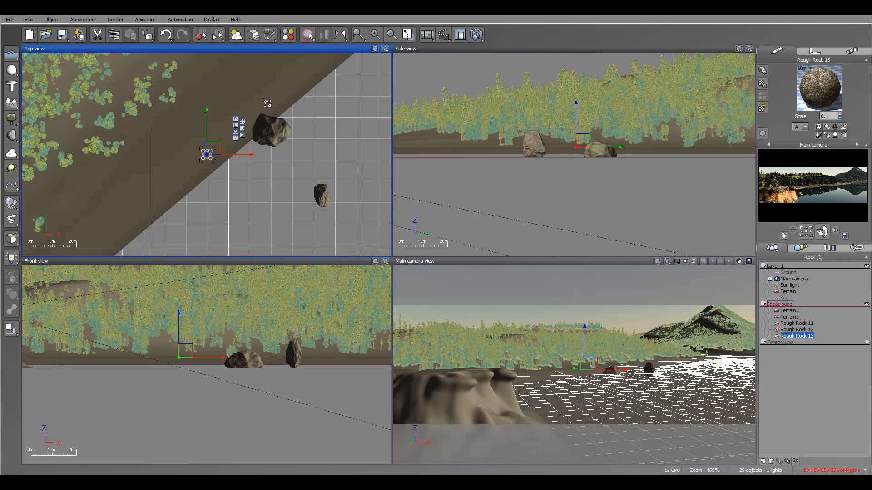
key(ctrl+z)
drag(218, 143, 245, 130)
click(198, 343)
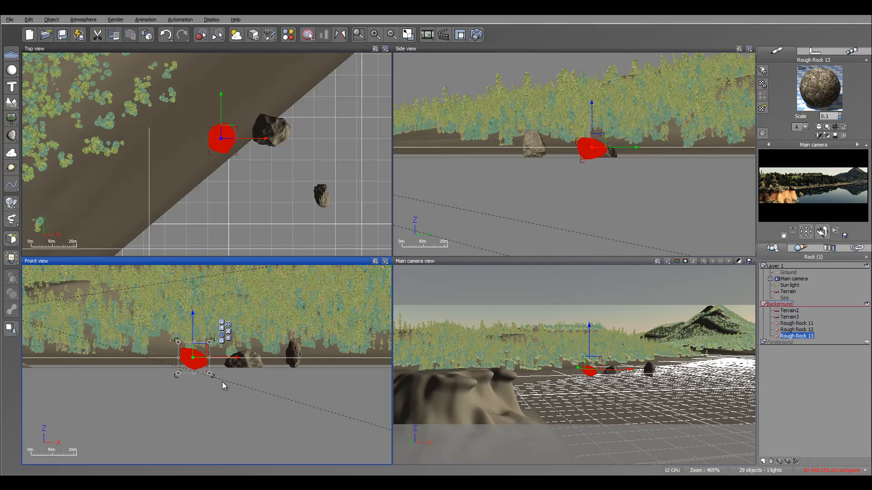
drag(199, 386, 154, 352)
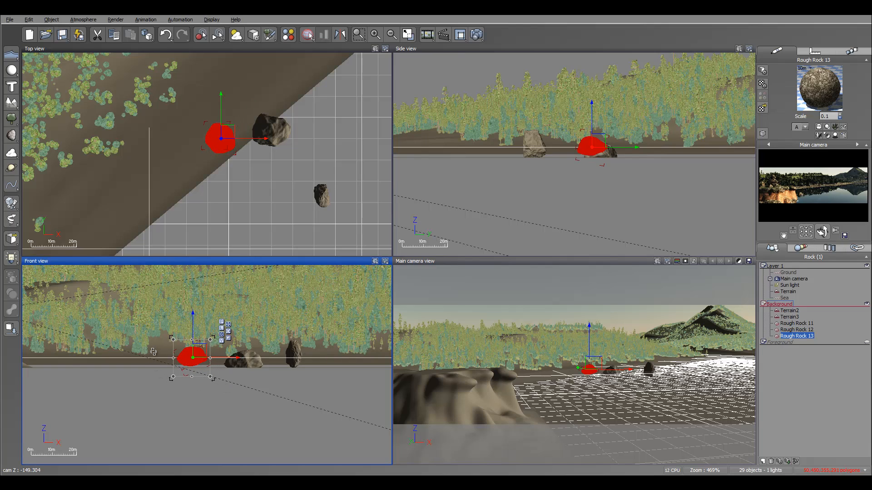
- Move the new rock just inland of the large shoreline rock, turn it in the top view, and settle it in the side view
drag(223, 136, 255, 109)
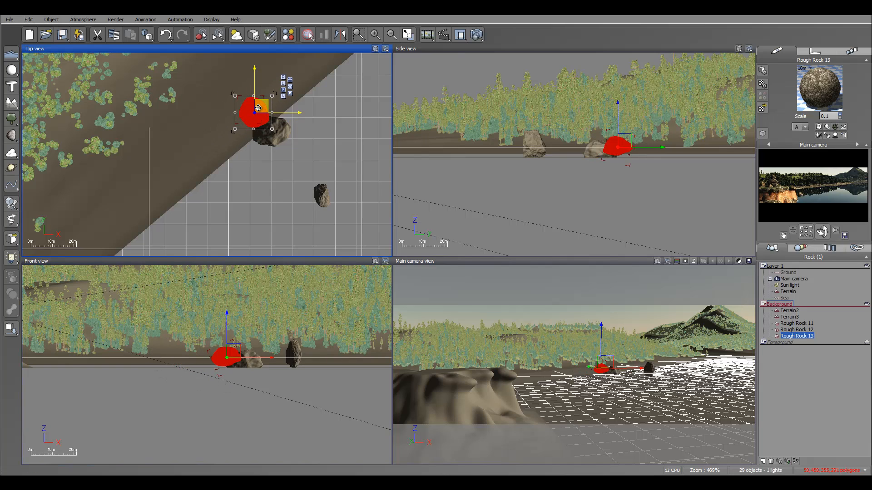
drag(274, 137, 208, 102)
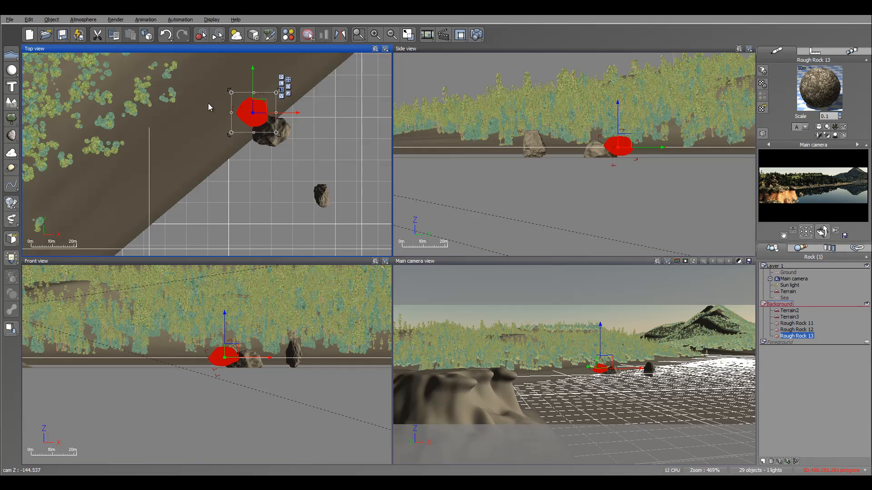
drag(260, 105, 248, 99)
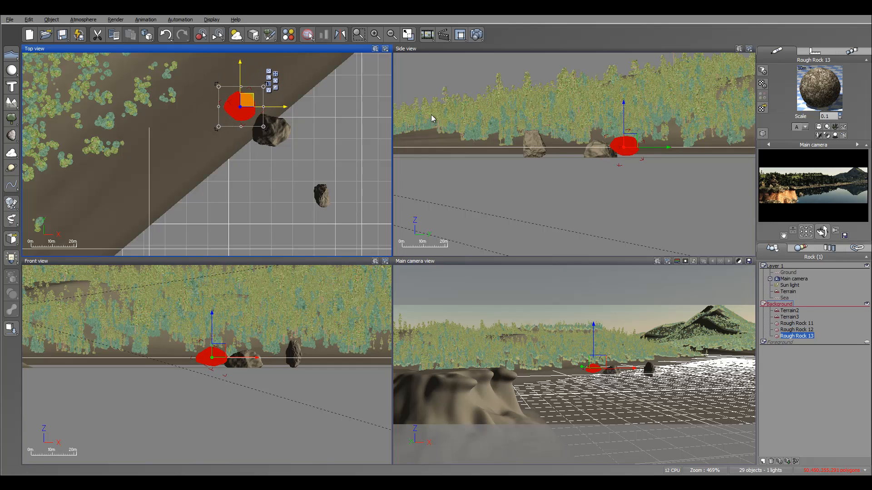
drag(250, 97, 260, 90)
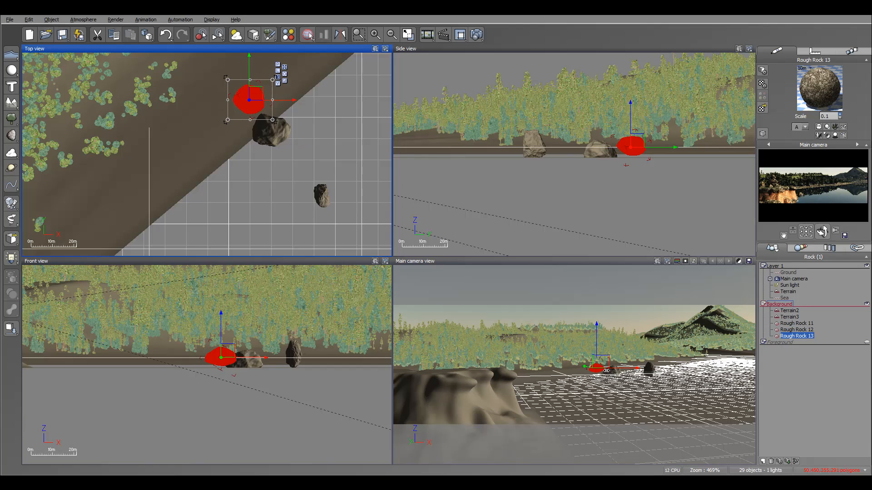
click(636, 141)
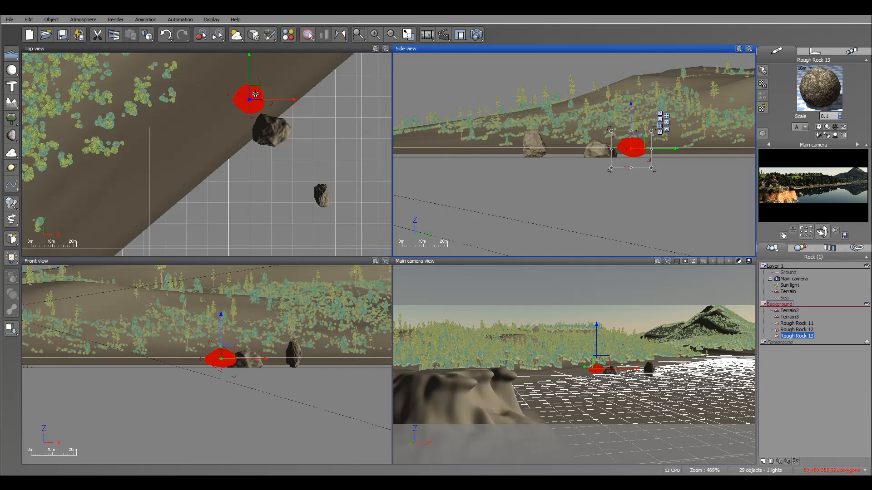
- Duplicate the inland rock into the lake near the upright rock and rotate the copy to stand upright in the front view
alt+drag(255, 94, 303, 157)
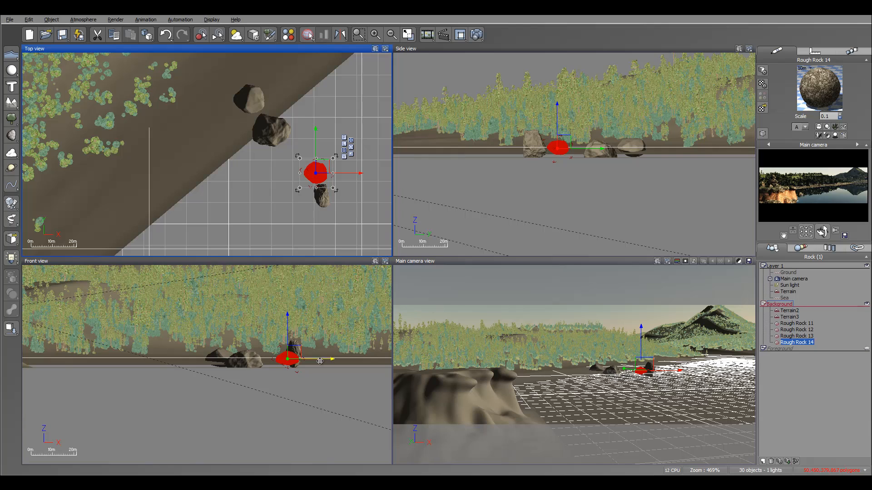
click(296, 356)
drag(307, 378, 275, 383)
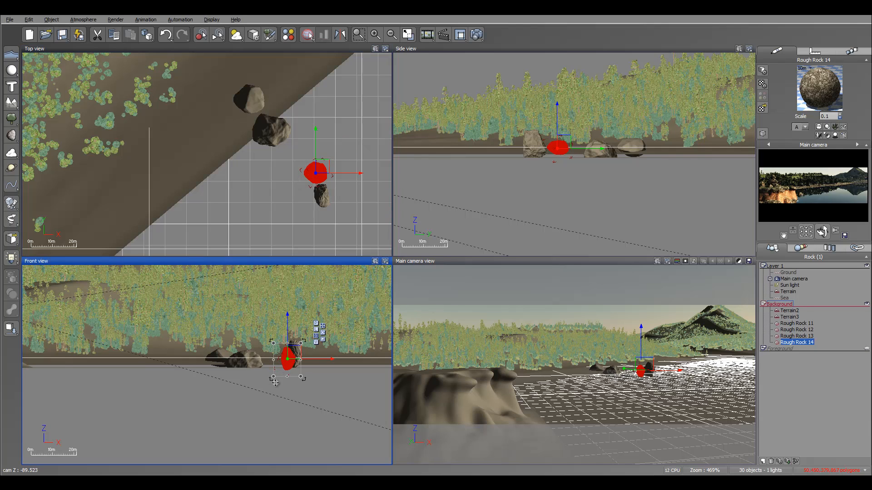
- Create another rock from the lake rock, move it level with the shoreline rocks, and enlarge it to about 18 m across
drag(317, 166, 357, 136)
click(575, 147)
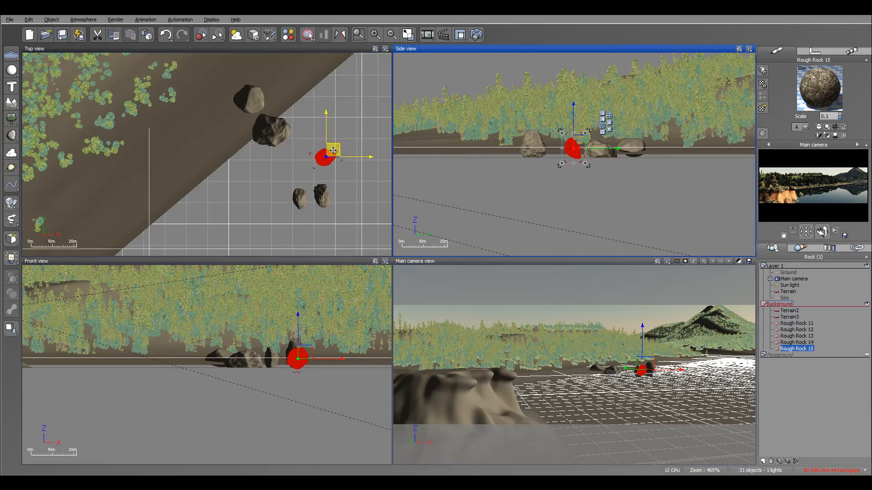
drag(334, 151, 333, 114)
click(617, 144)
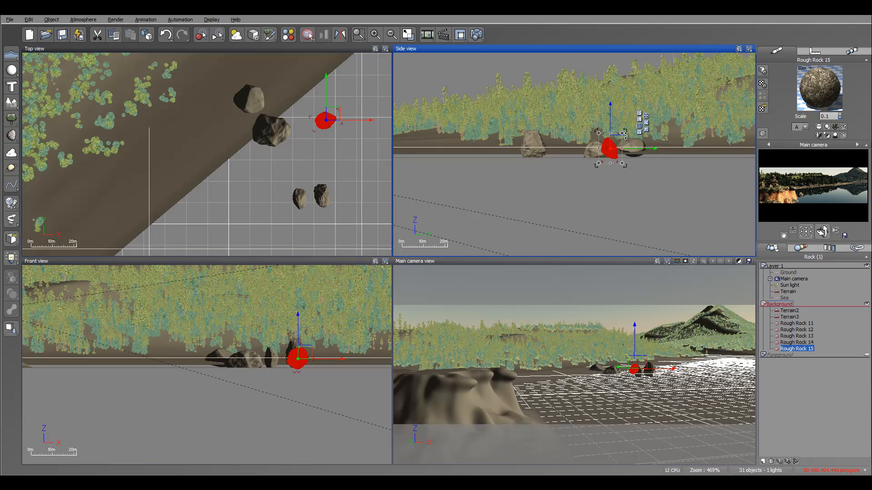
drag(625, 132, 643, 114)
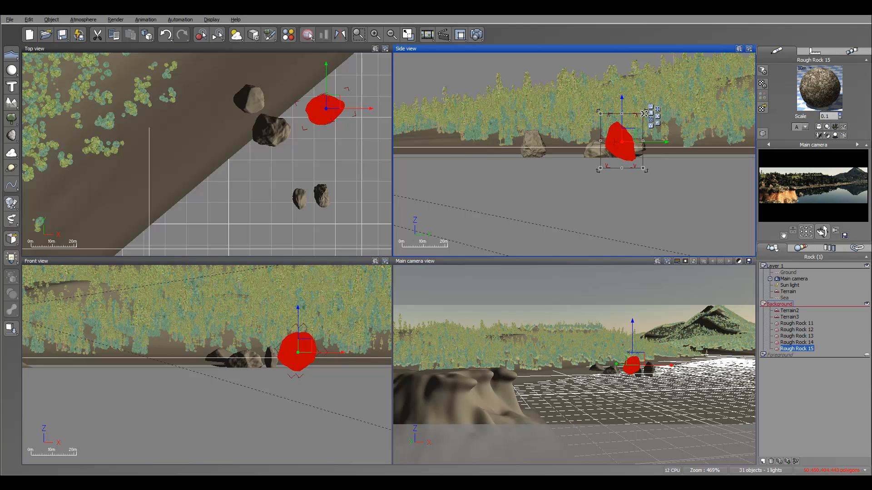
- Shift the enlarged rock farther along the shore, lower it partly into the water, and tilt it in the side view
drag(333, 105, 351, 103)
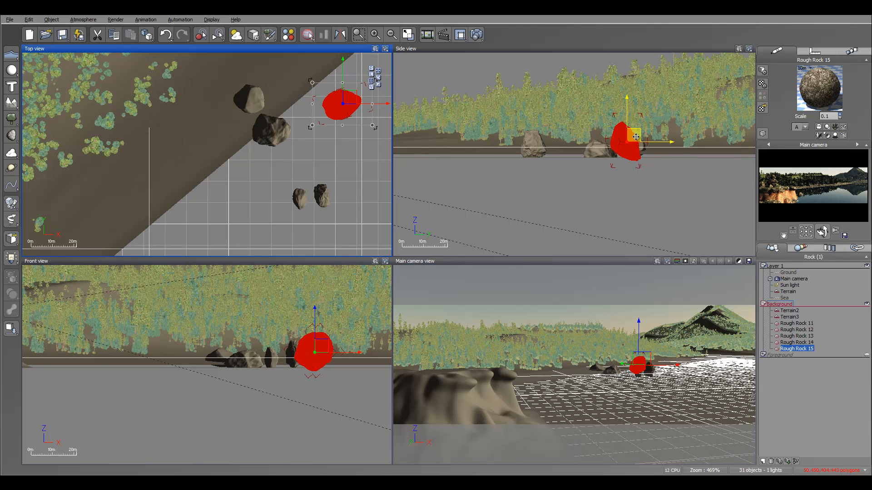
drag(633, 135, 633, 139)
drag(651, 178, 663, 162)
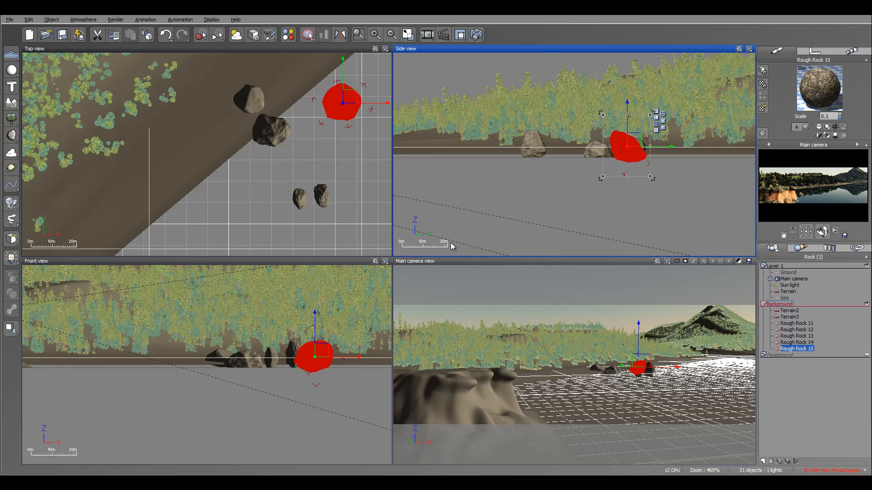
- Duplicate the large tilted rock to open water nearer the foreground cliff and shrink the copy
alt+drag(352, 97, 189, 230)
right_drag(190, 228, 311, 79)
drag(310, 79, 212, 193)
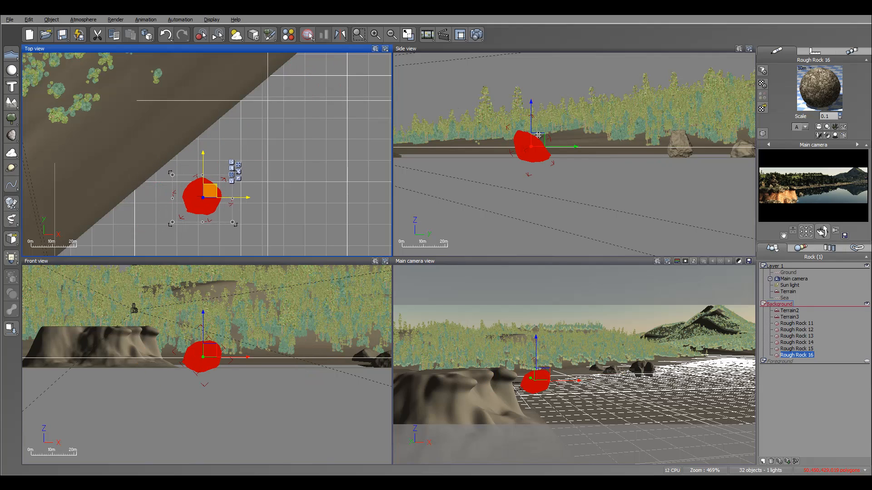
drag(552, 174, 537, 153)
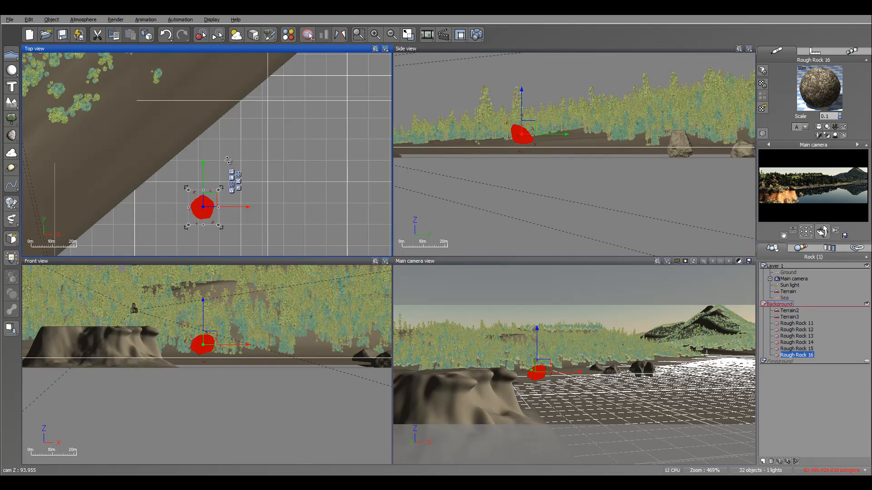
- Place the smaller copy on Terrain2's shoreline at water level and rotate it in the side and top views
drag(204, 199, 241, 90)
drag(635, 126, 616, 125)
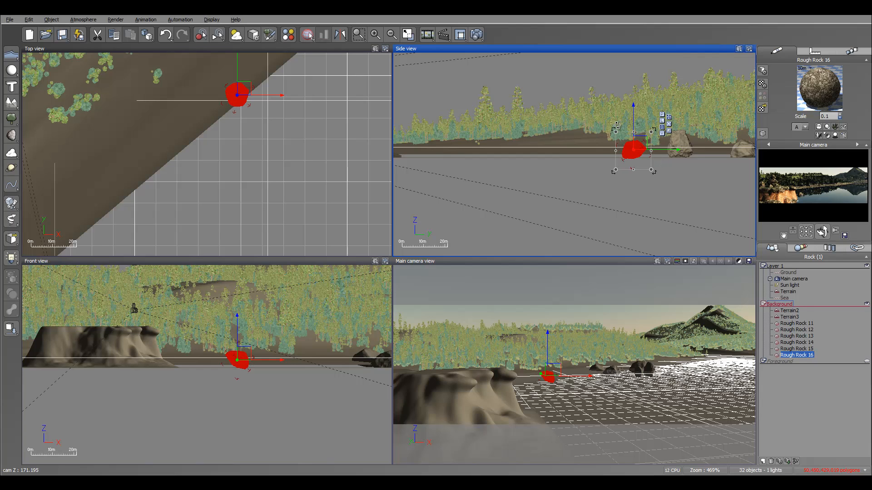
click(245, 96)
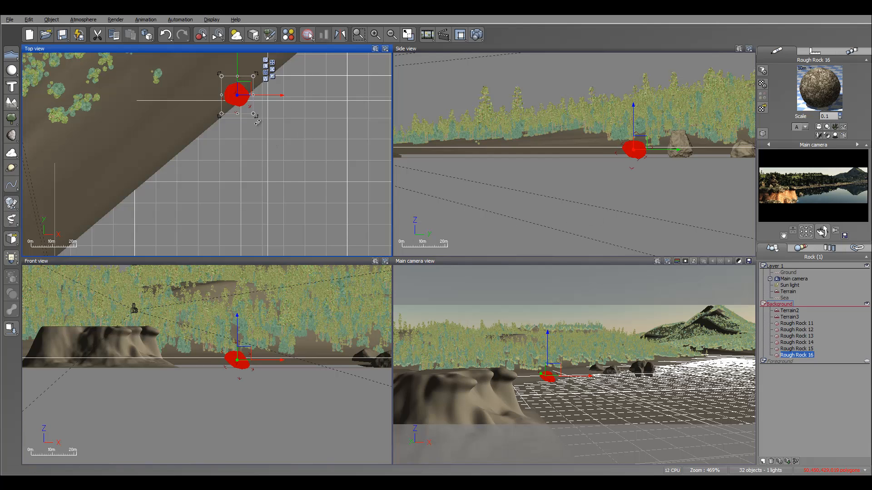
- Duplicate the first shoreline rock, Rough Rock 11, to the far end of Terrain2's shoreline
scroll(257, 122, down, 6)
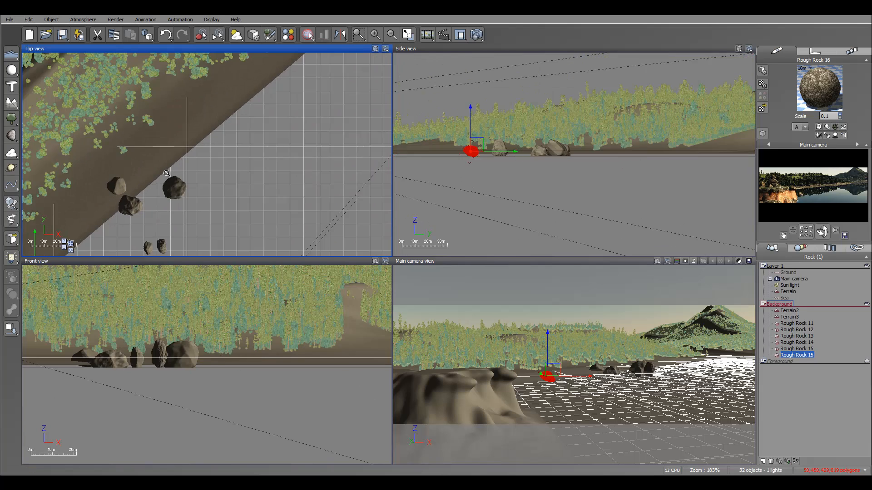
scroll(167, 173, down, 3)
click(144, 194)
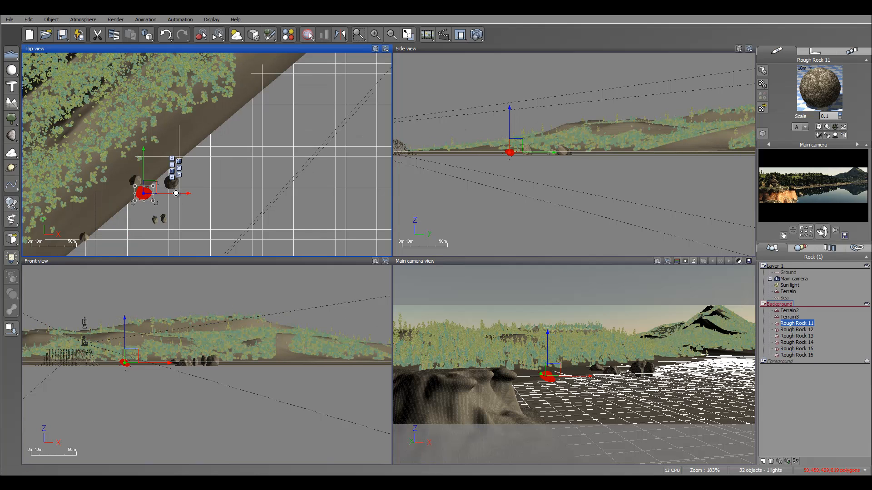
alt+drag(149, 190, 254, 101)
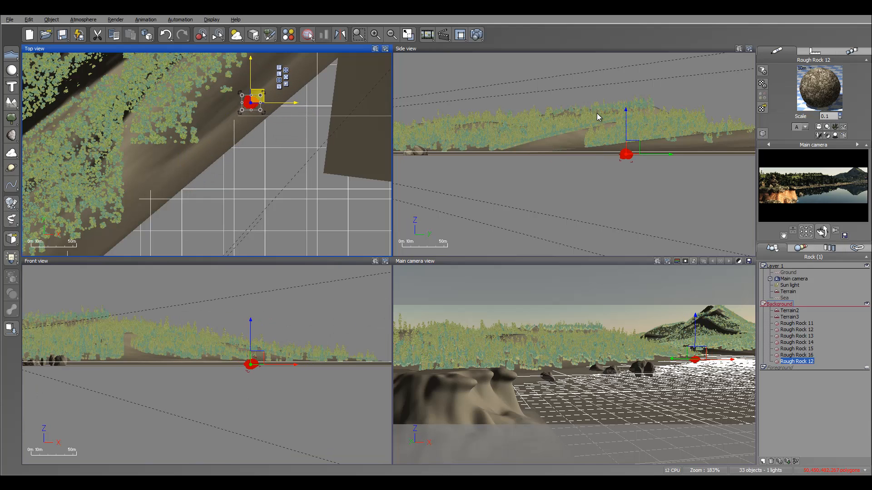
- Enlarge the far shoreline rock, rotate it upright in the front view, and sink its base slightly below the water level
click(624, 144)
drag(634, 146, 659, 132)
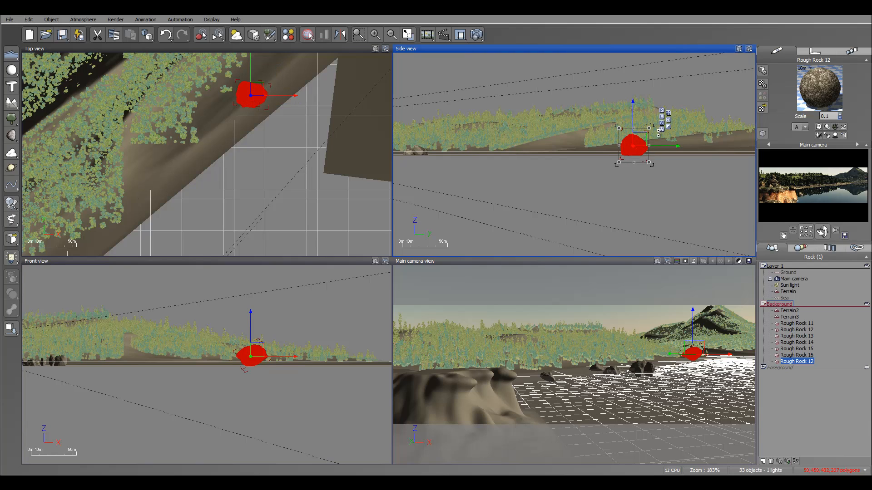
click(268, 363)
drag(274, 380, 278, 349)
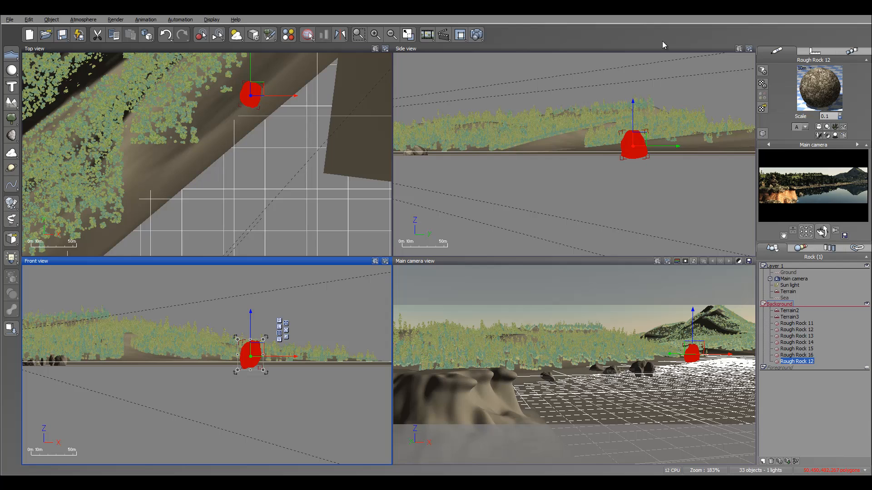
mouse_move(640, 141)
mouse_down()
mouse_move(642, 148)
mouse_move(644, 139)
mouse_up()
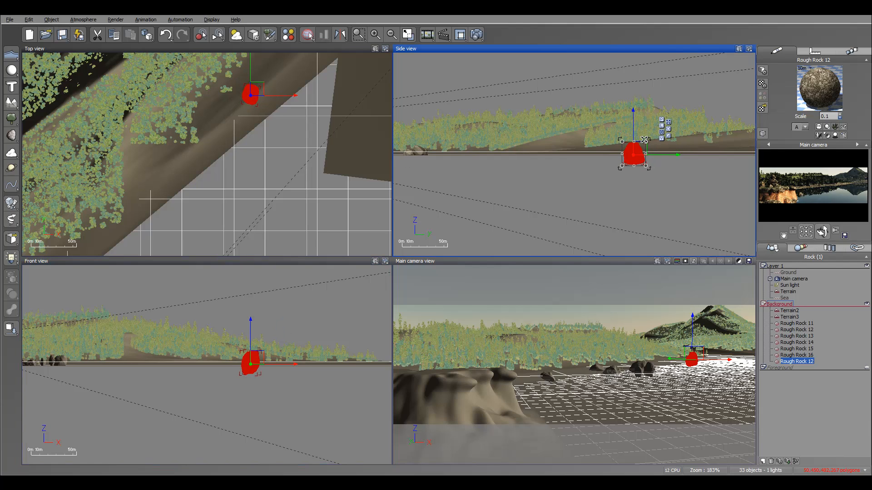
- Duplicate the far rock at a smaller size, place it on the shoreline in front of the original, and raise it to water level
drag(258, 89, 285, 56)
drag(669, 140, 662, 148)
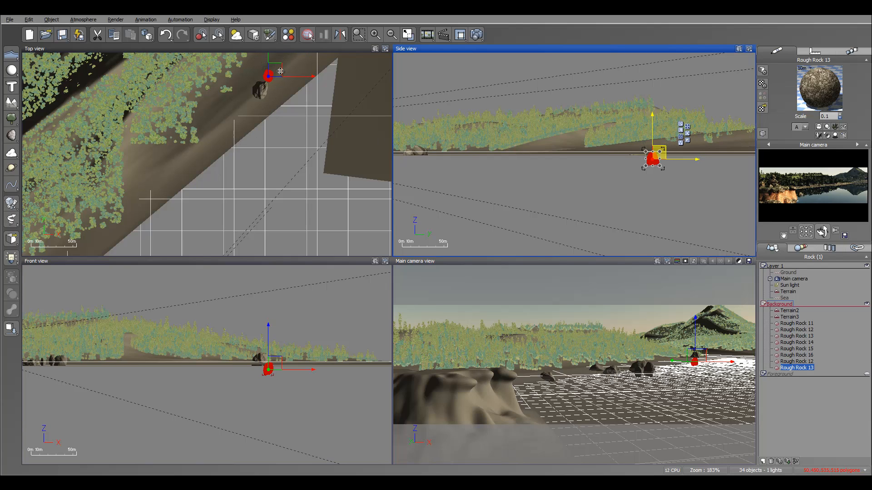
drag(280, 71, 272, 133)
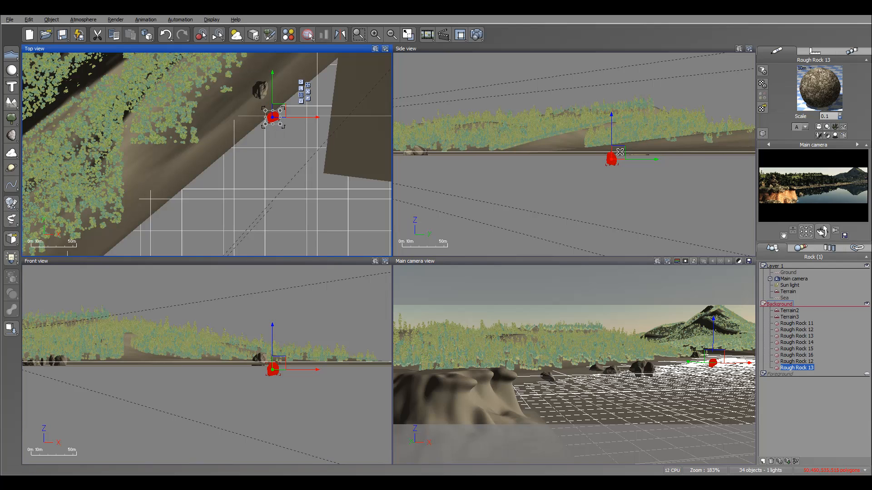
drag(620, 152, 622, 142)
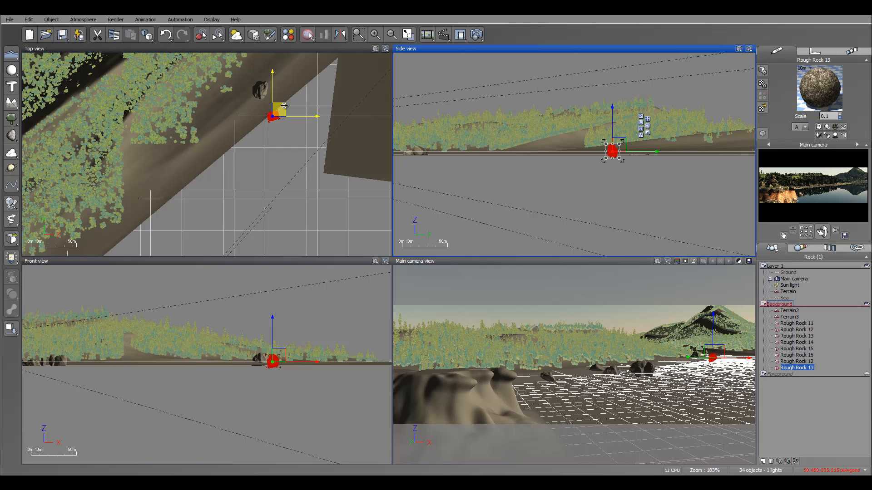
drag(279, 108, 262, 108)
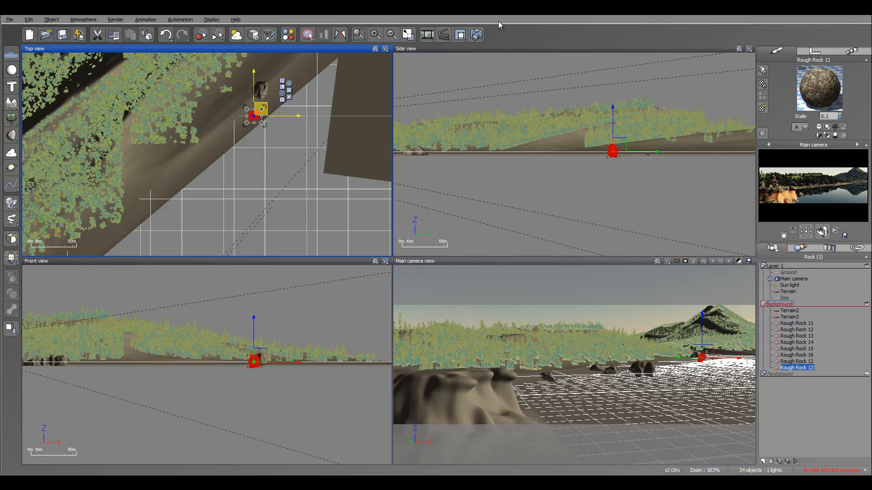
- Render the main camera view, accept the post-render options, inspect the shoreline rocks, and close the render
click(478, 40)
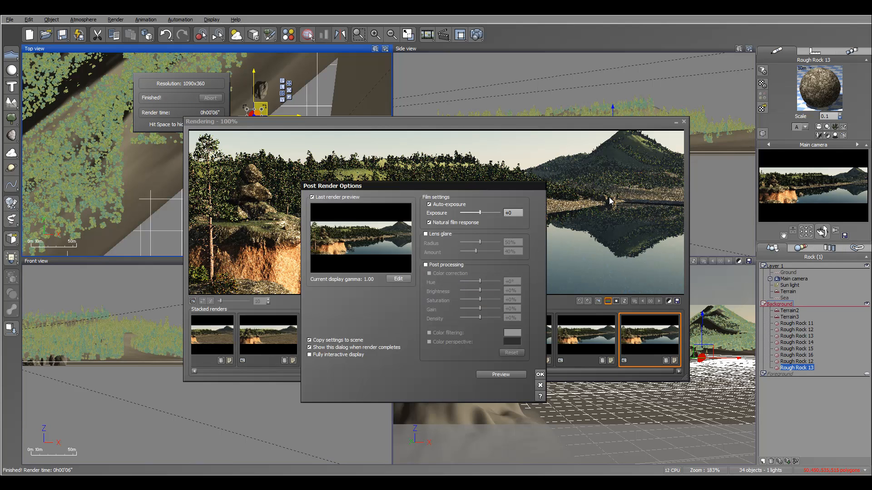
click(540, 374)
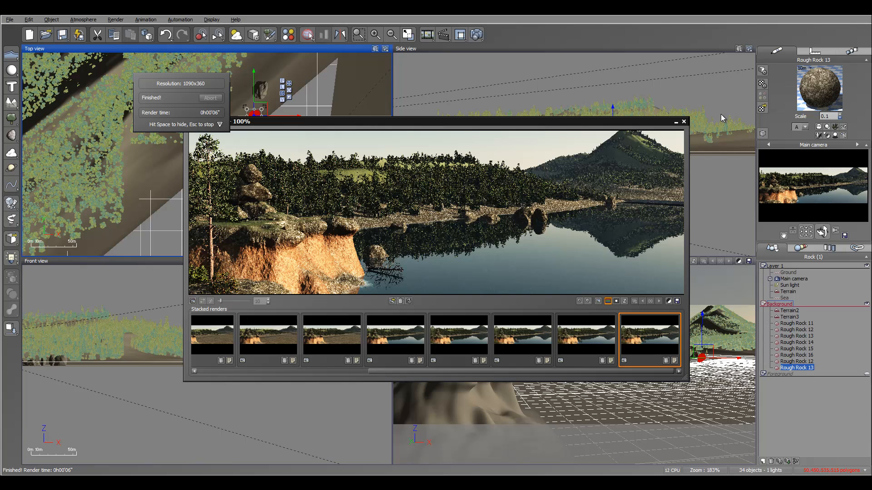
click(684, 122)
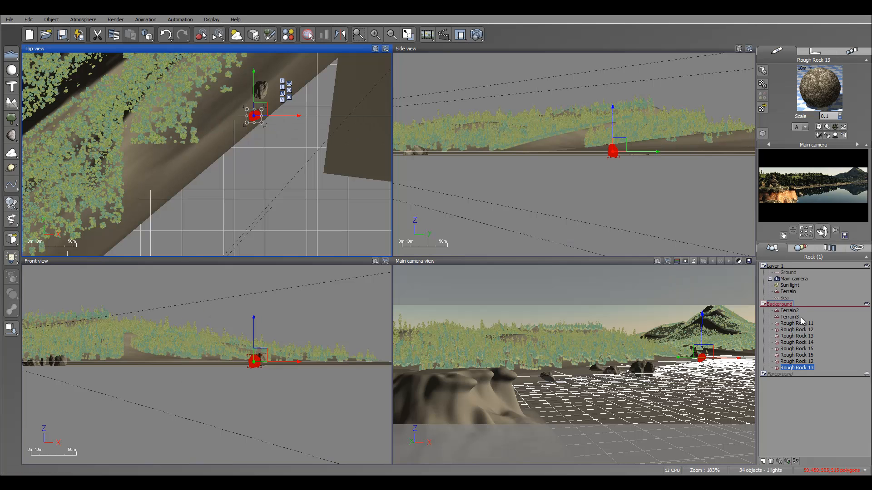
- Scale Rough Rock 16 down slightly in the side view
click(799, 356)
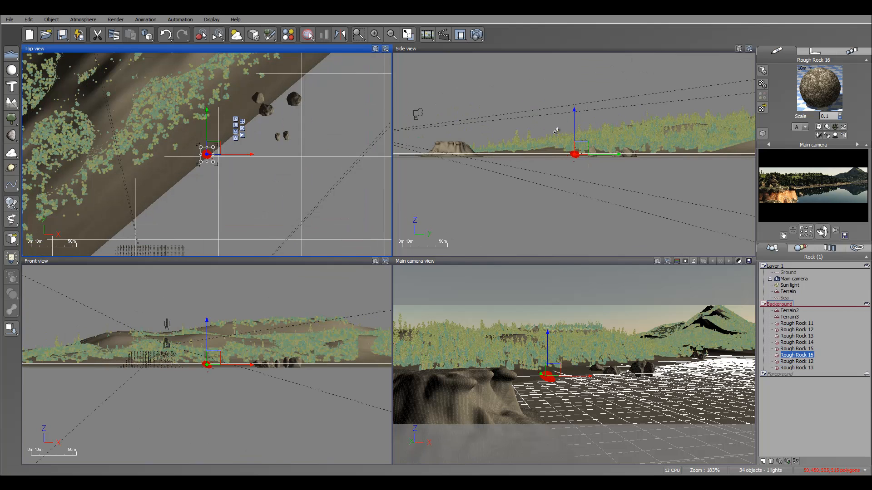
right_drag(579, 149, 598, 136)
scroll(598, 136, up, 5)
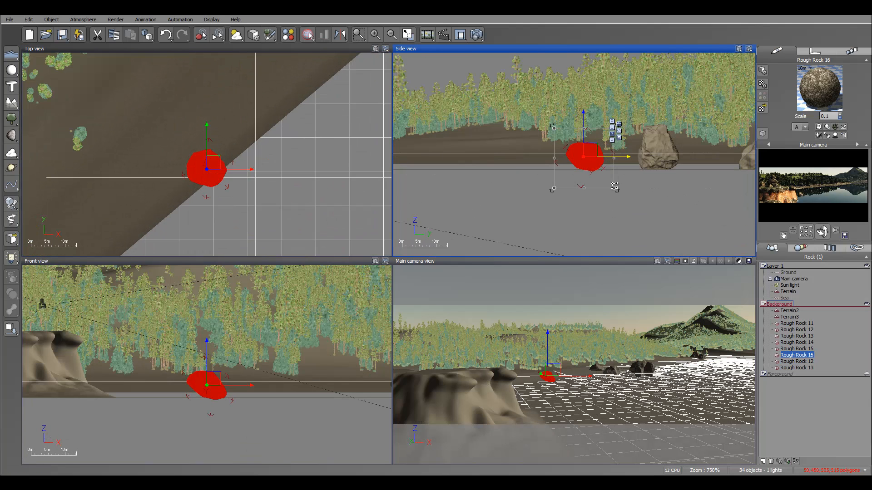
drag(615, 190, 604, 179)
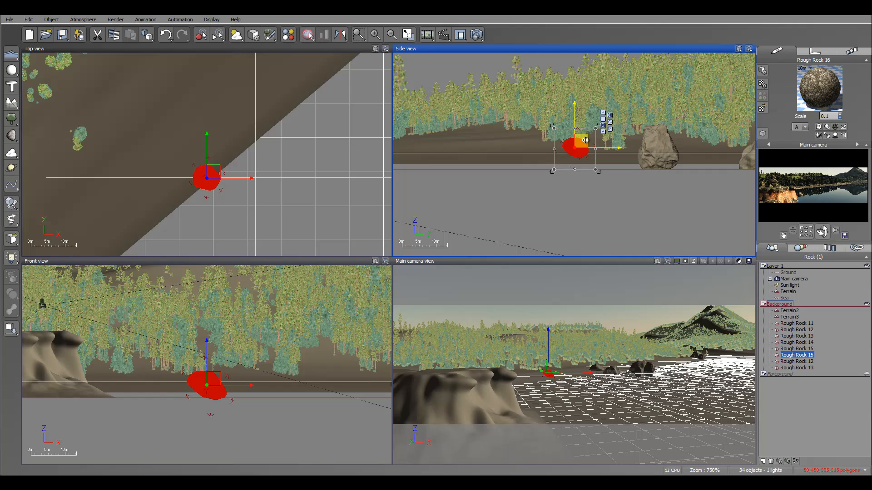
- Shrink Rough Rock 15 and Rough Rock 14 in the side view, and nudge Rough Rock 14 in the top view
click(800, 349)
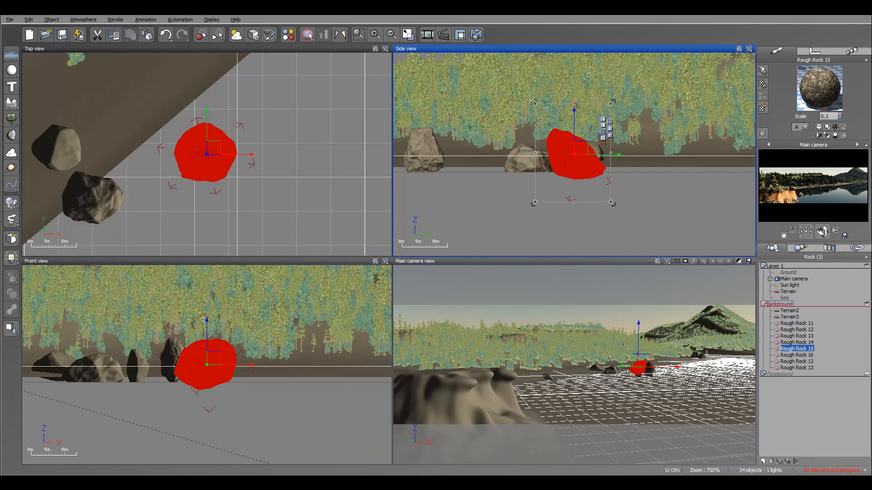
drag(535, 102, 547, 118)
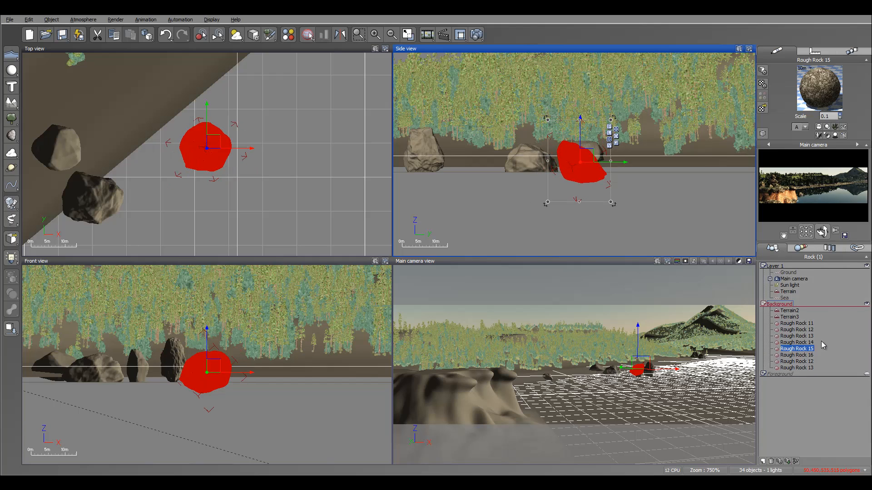
click(800, 343)
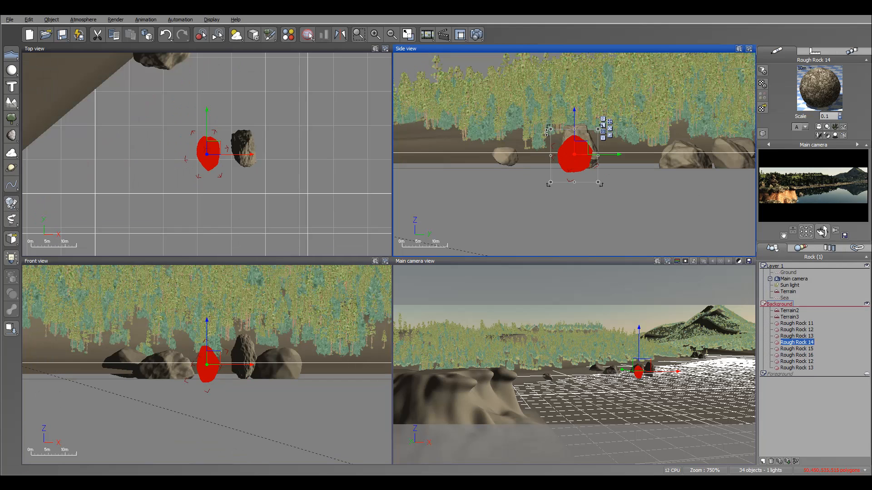
drag(550, 129, 588, 151)
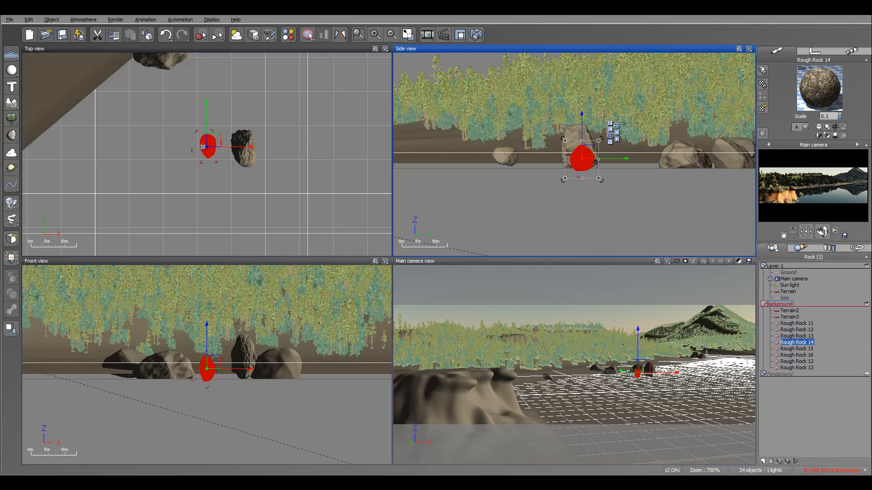
mouse_move(203, 147)
mouse_down()
mouse_move(185, 144)
mouse_move(192, 142)
mouse_up()
- Stretch Rough Rock 13 lengthwise in the top view, rotate it diagonally, and lower it slightly in the side view
click(791, 336)
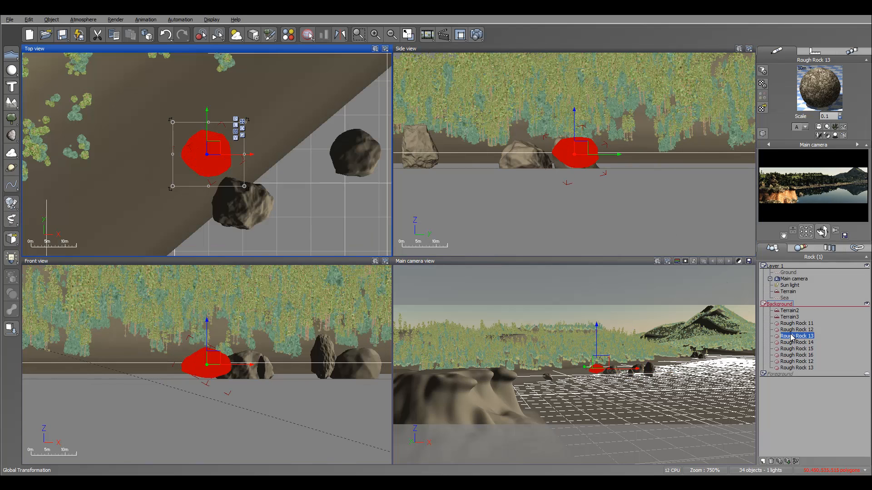
click(592, 152)
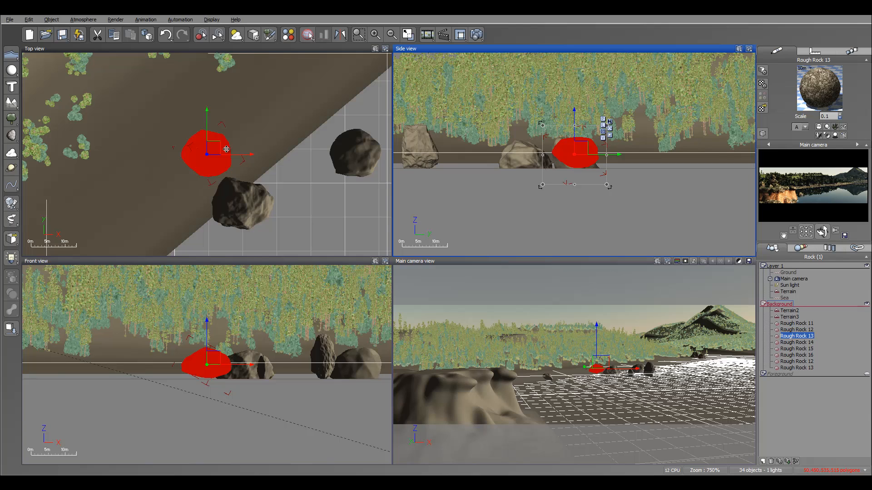
click(206, 141)
drag(209, 93, 205, 66)
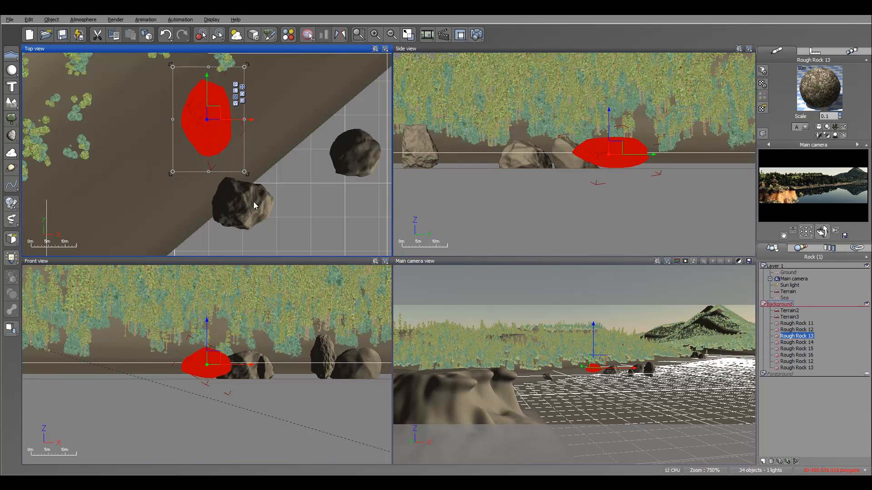
drag(248, 177, 190, 133)
drag(592, 146, 617, 146)
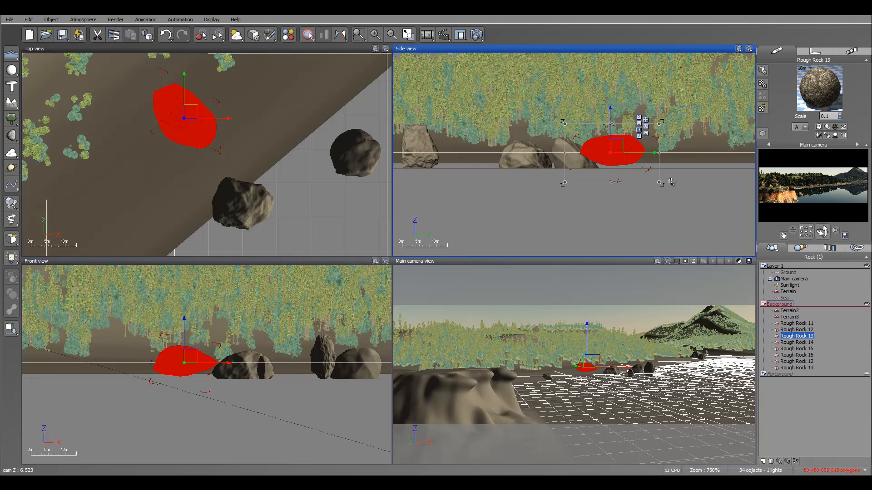
drag(616, 146, 623, 150)
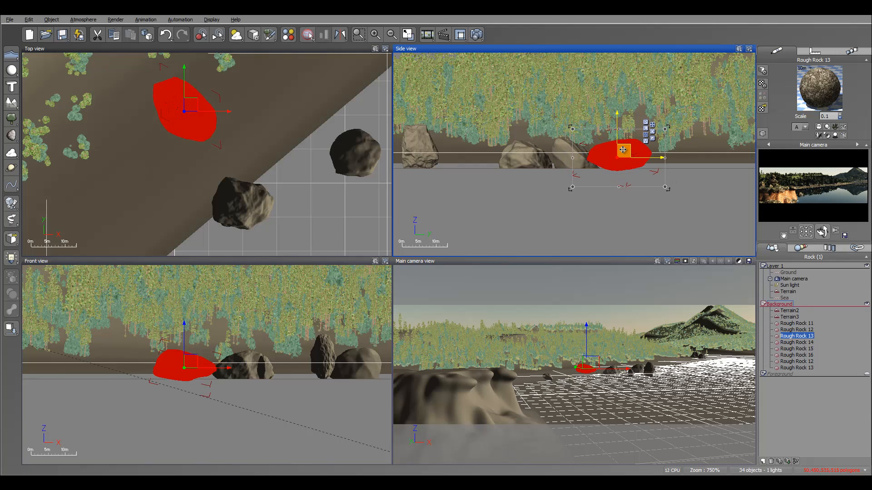
- Shift Rough Rock 11 slightly along the shoreline in the side view
click(797, 342)
click(798, 323)
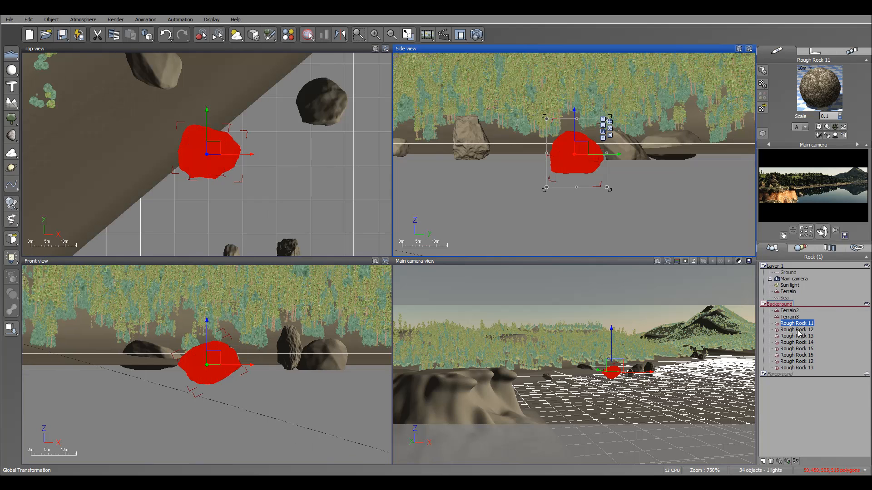
drag(583, 149, 586, 148)
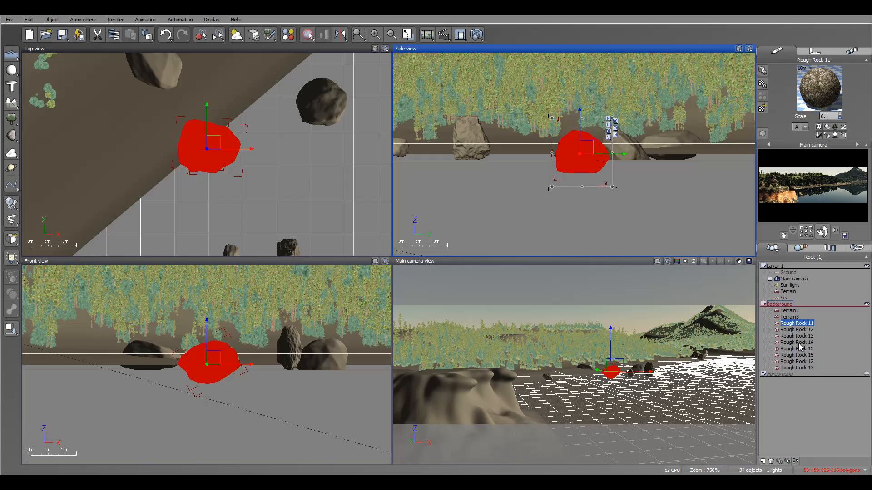
- Select all eight shoreline rocks and add the Grass material as a layer above their Rough Rock material
shift+click(807, 367)
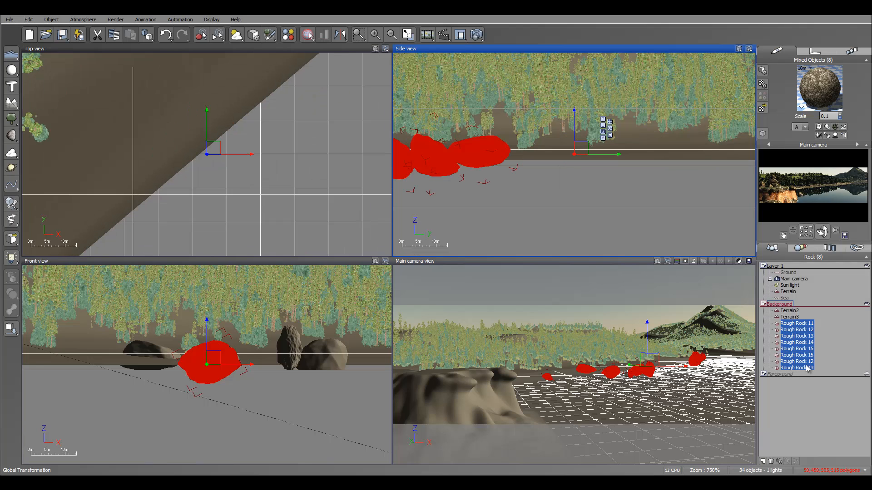
double_click(812, 94)
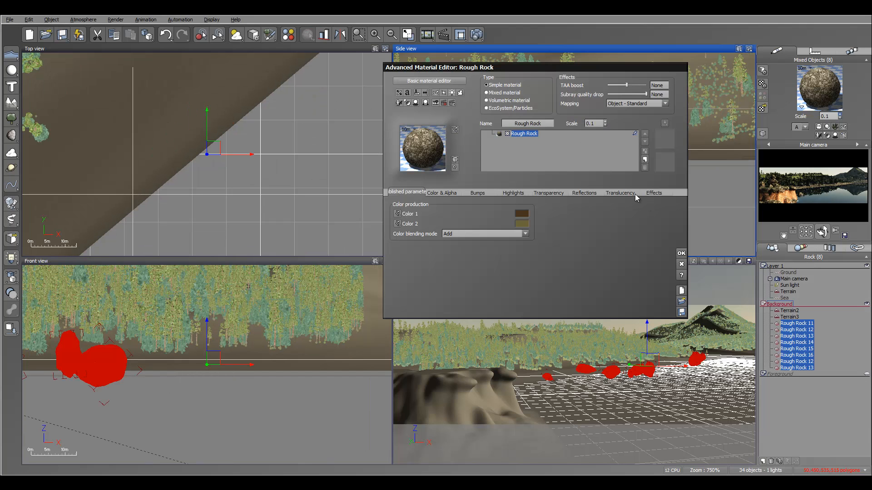
click(645, 159)
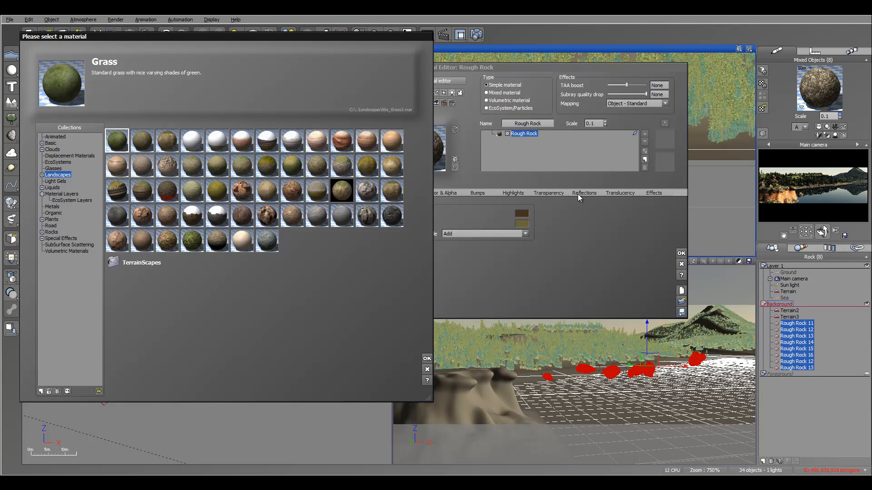
click(427, 358)
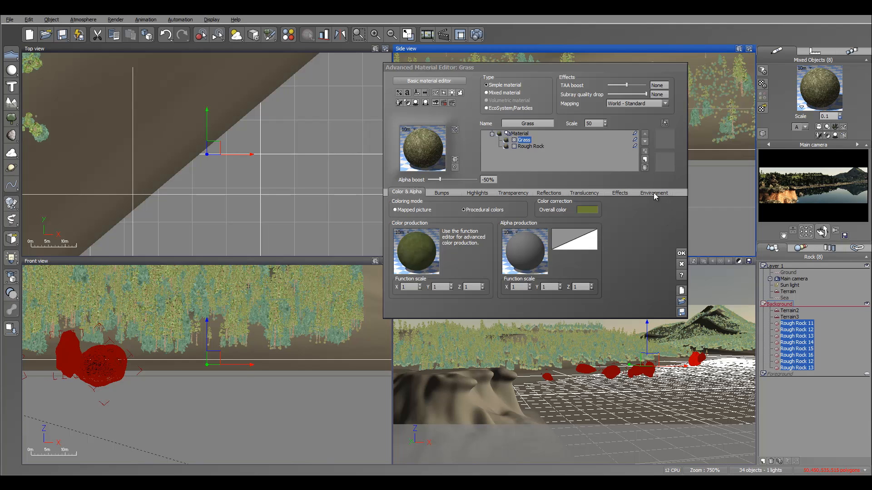
- Set the Grass layer's alpha boost to 0%, its altitude range to -1 to 0.6, and its slope range to 45° to 180°
click(493, 190)
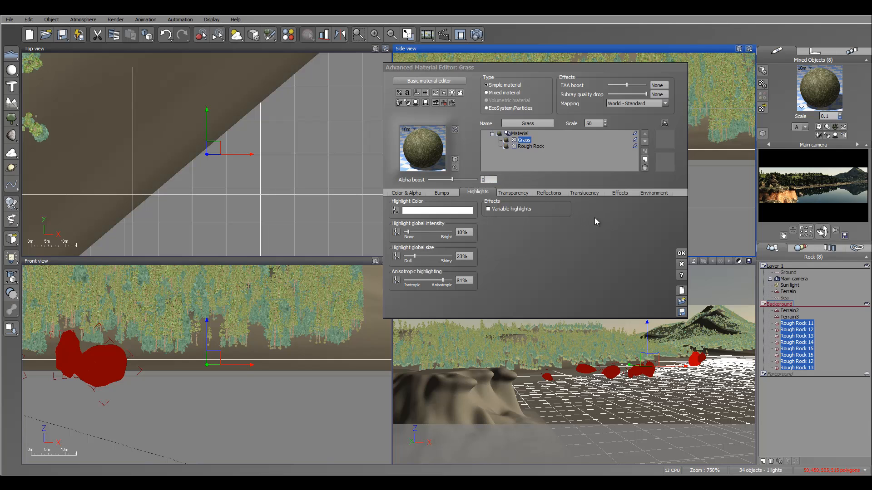
click(654, 192)
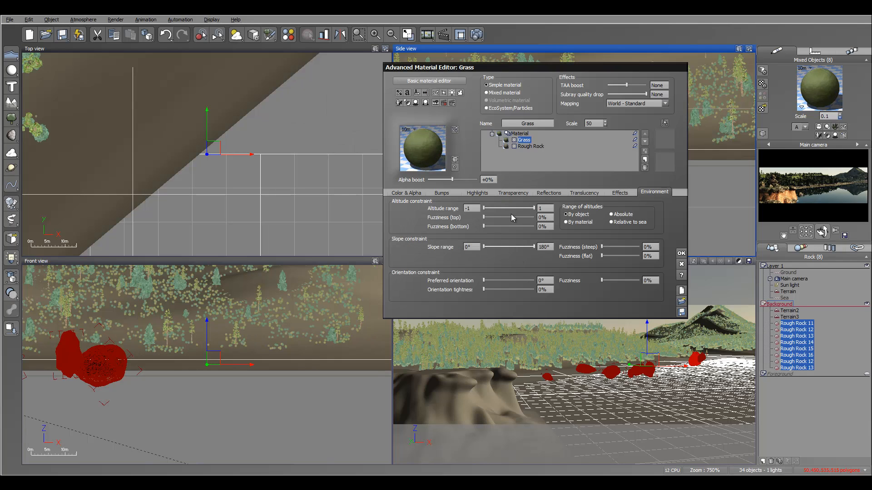
drag(533, 208, 509, 207)
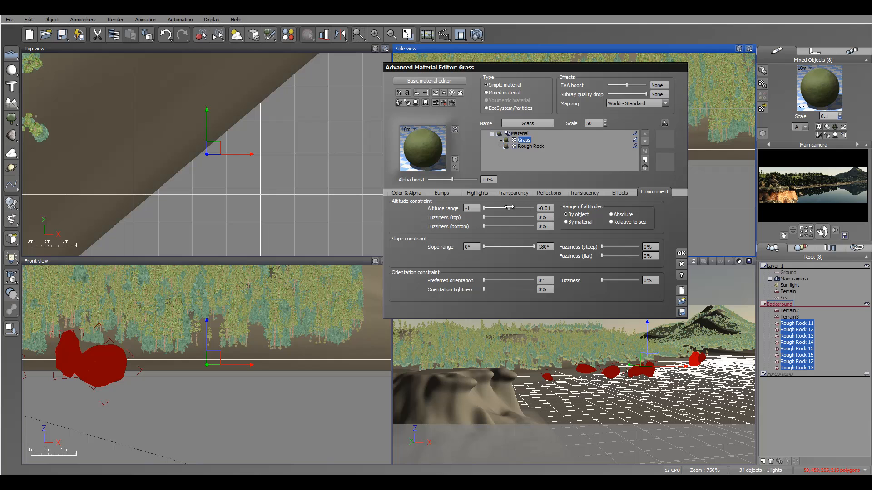
drag(484, 247, 499, 246)
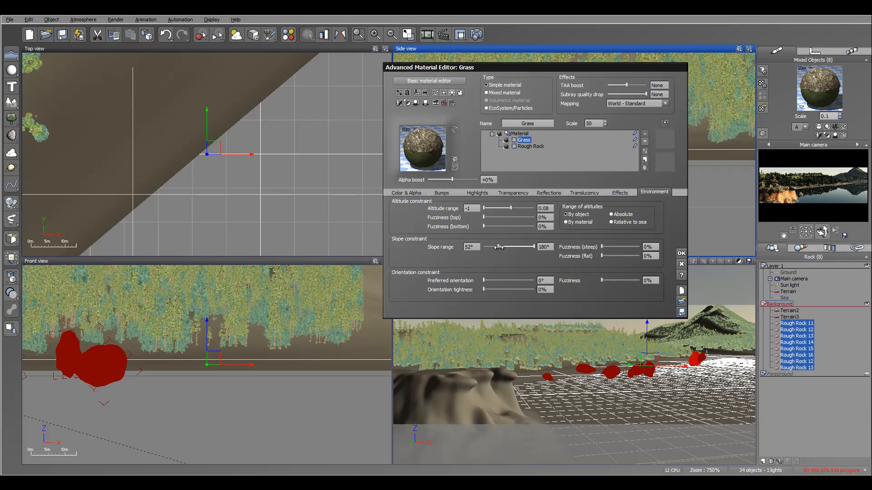
drag(514, 208, 523, 208)
- Set the Grass layer's steep fuzziness to 22%, flat fuzziness to 23% and top altitude fuzziness to 21%, and accept the material
drag(604, 247, 610, 256)
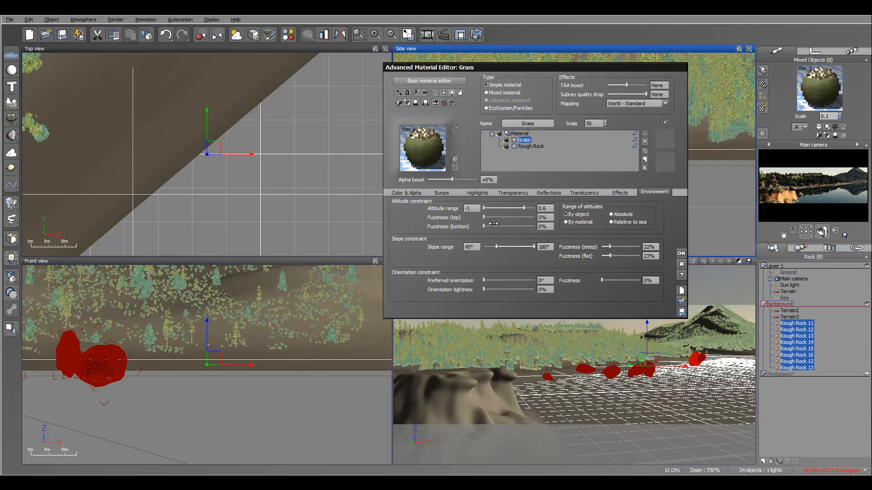
drag(490, 218, 494, 218)
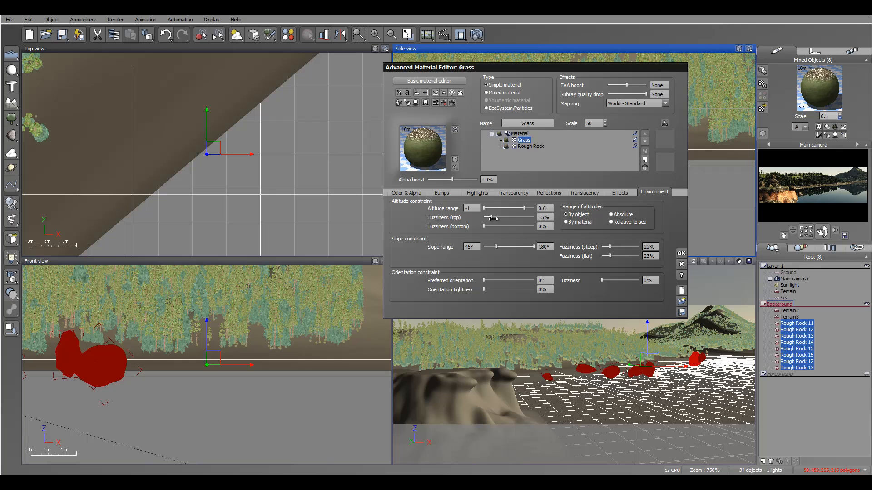
click(441, 193)
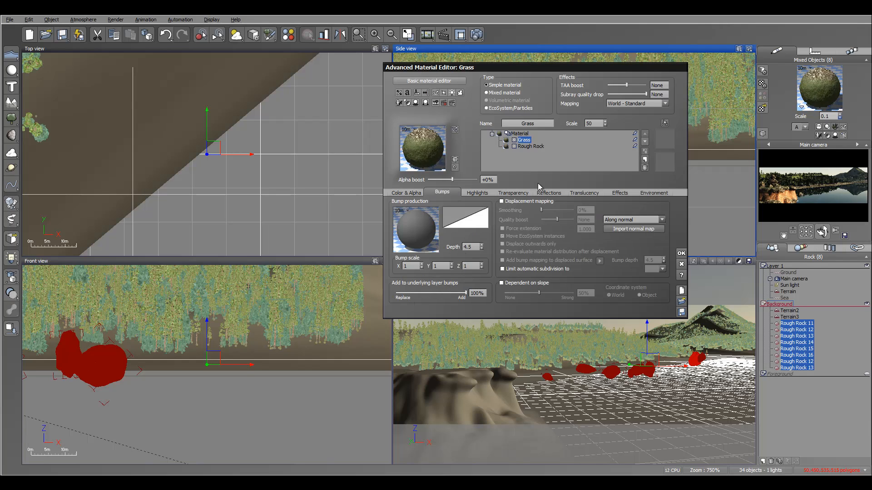
click(683, 254)
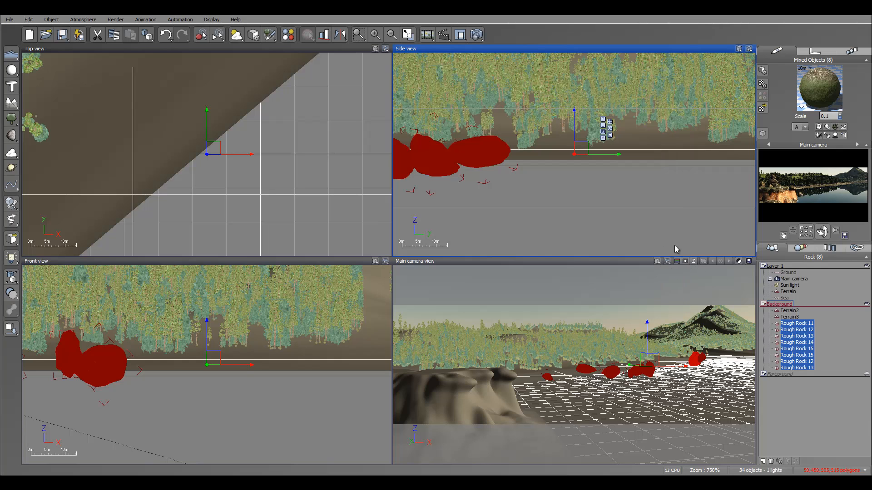
- Render the main camera view, accept the post-render options, inspect the grass-covered rocks, and close the render
click(476, 35)
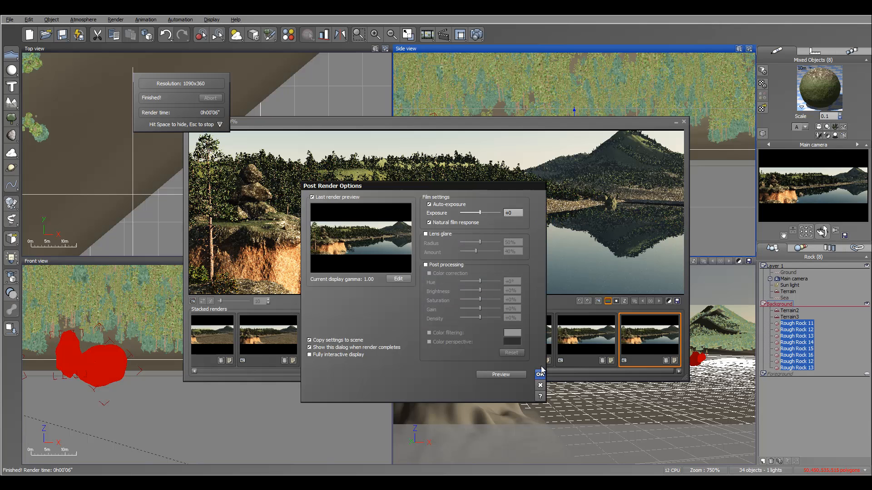
click(539, 374)
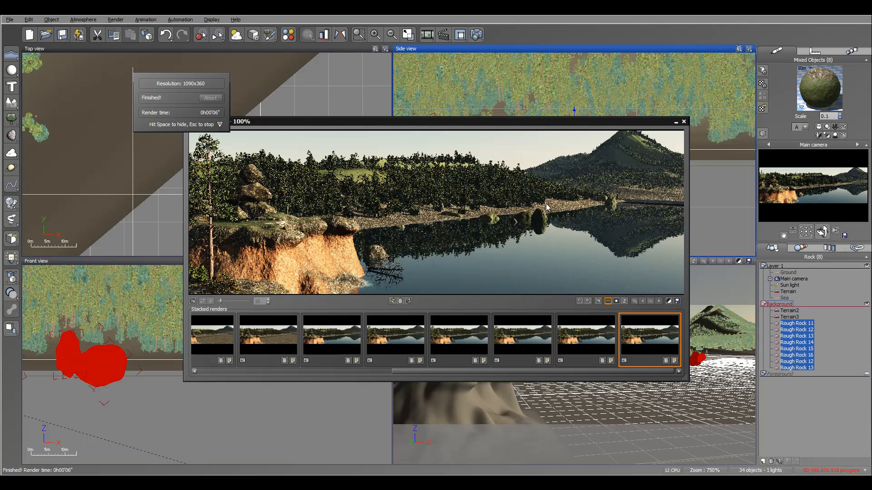
click(684, 121)
- Reopen the rocks' material and set the Grass layer's scale to 0.5 and its alpha boost to -40%
double_click(818, 99)
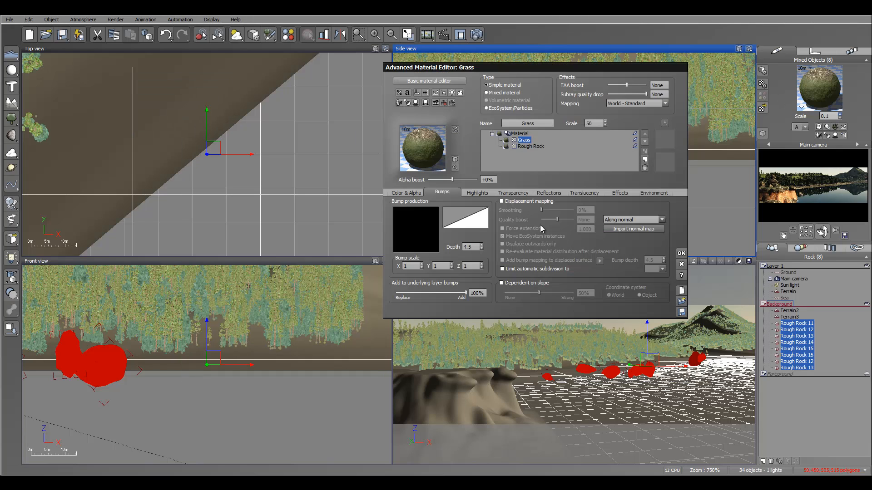
click(601, 123)
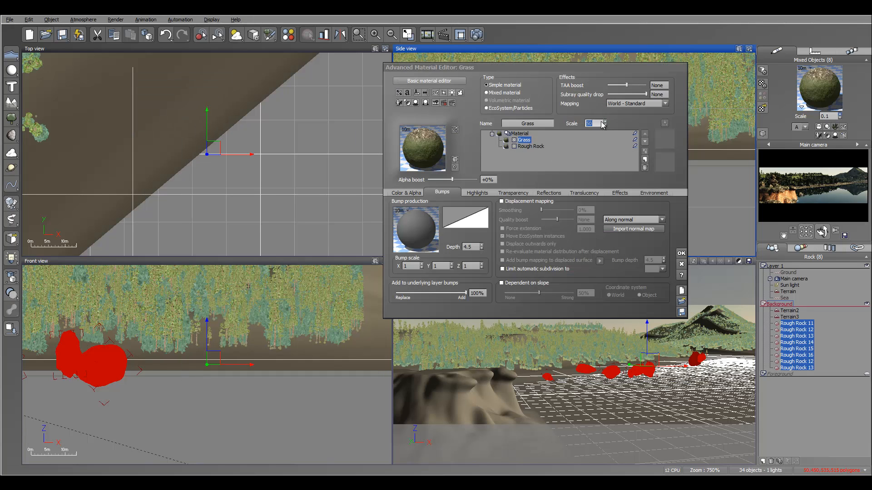
text(0.5)
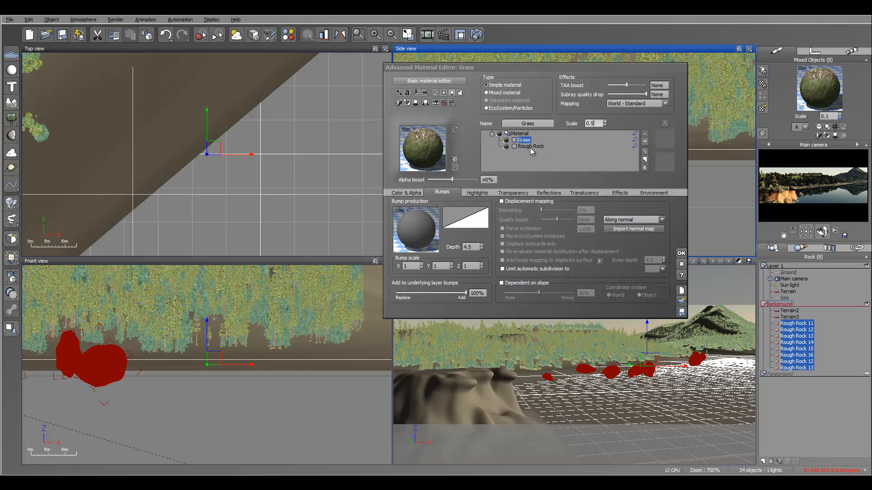
drag(466, 179, 455, 179)
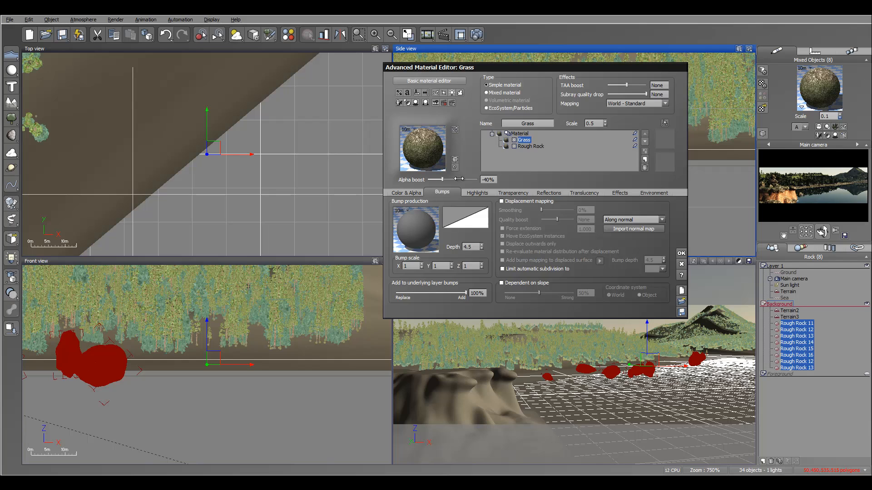
- Lower the Grass layer's upper altitude limit to about 0.17, increase its top fuzziness, and accept the material
click(648, 193)
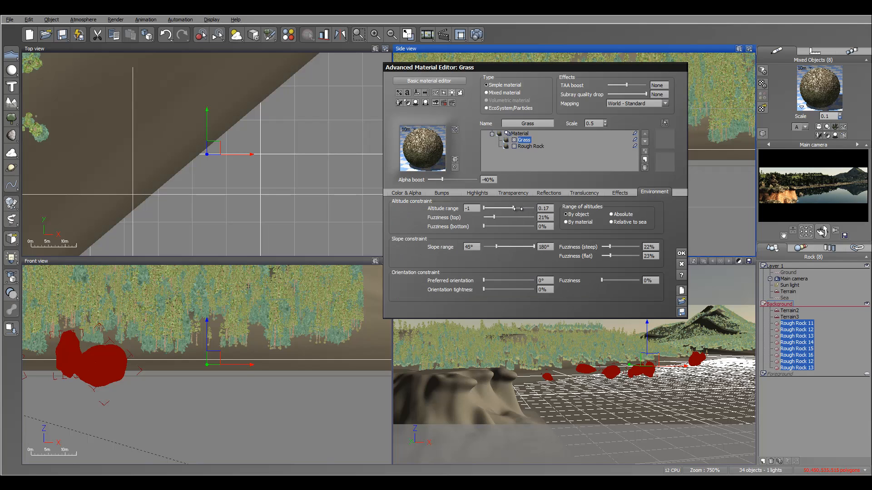
drag(505, 217, 503, 217)
click(682, 253)
- Render the main camera view again and accept the post-render options to inspect the reduced grass on the rocks
click(477, 35)
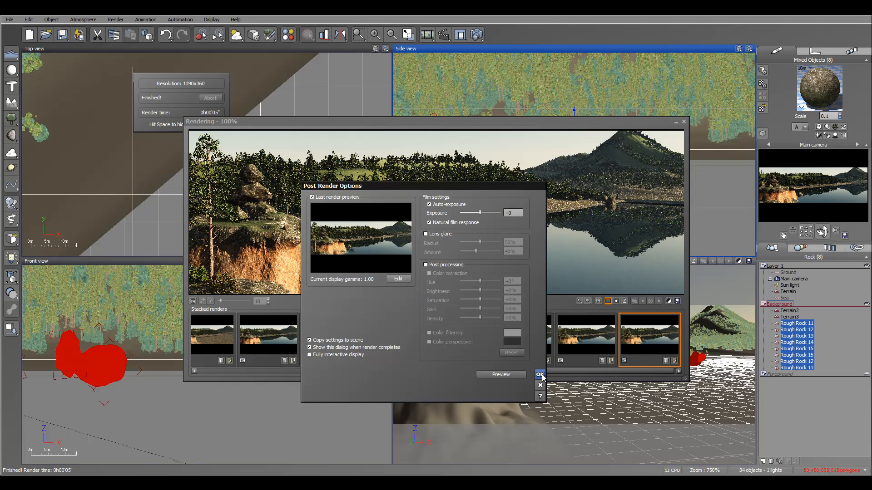
click(540, 374)
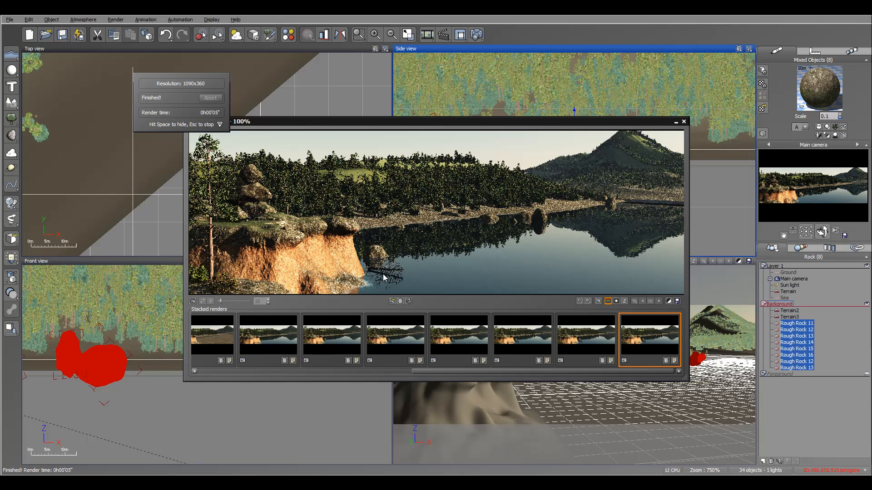
- Close the render, hide the Background layer, and expand the Foreground layer's object list
click(684, 122)
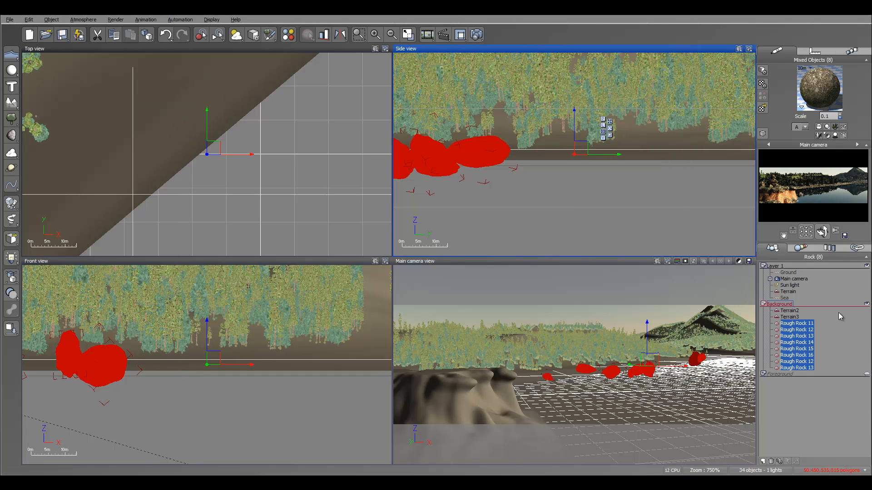
click(762, 304)
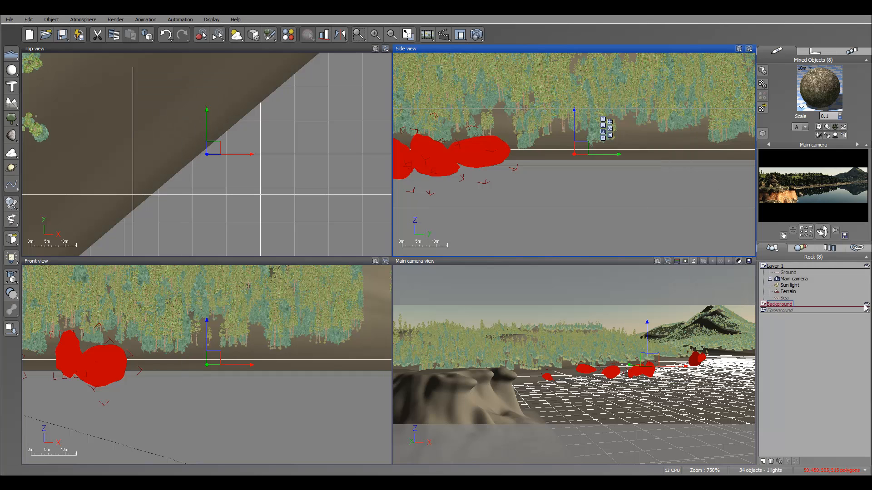
click(867, 305)
click(764, 311)
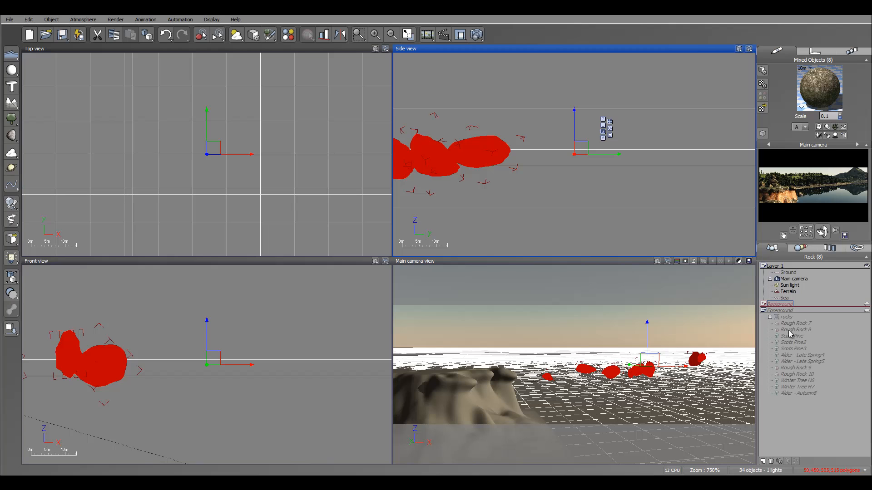
- Lower Winter Tree H7 slightly at the cliff's base, fine-tune its size, and collapse the Foreground layer
click(800, 386)
scroll(576, 138, up, 6)
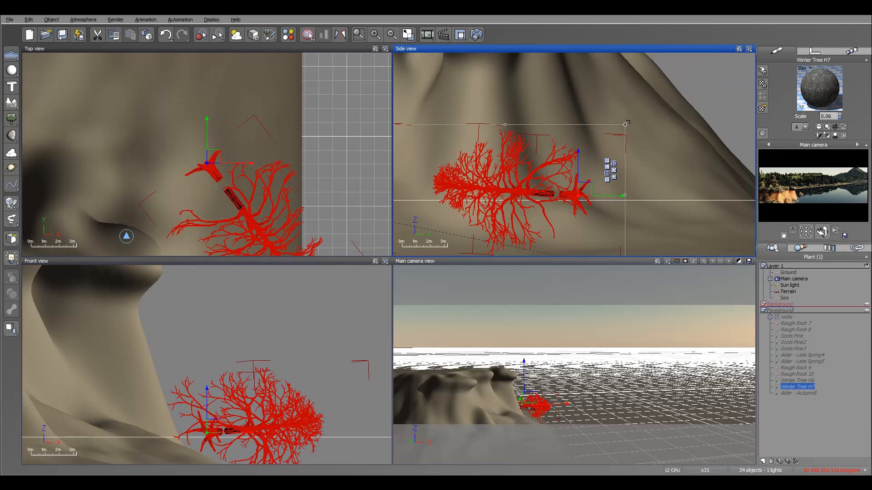
right_drag(648, 172, 668, 125)
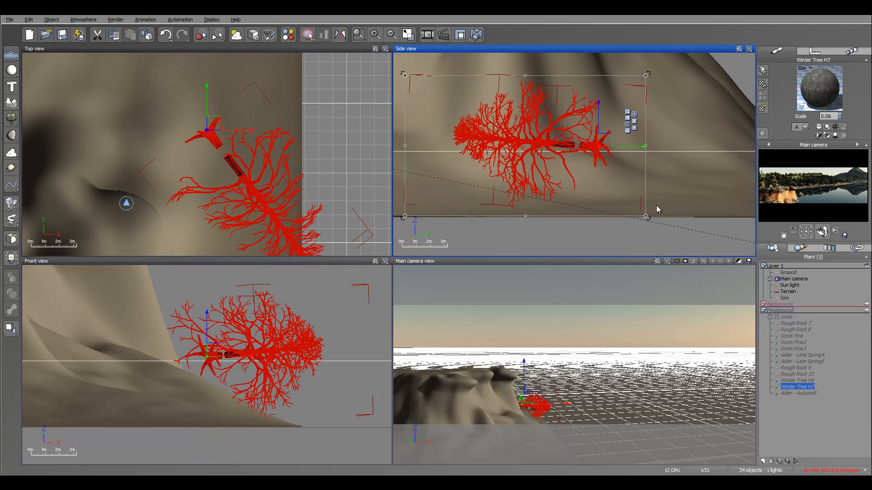
drag(591, 150, 591, 157)
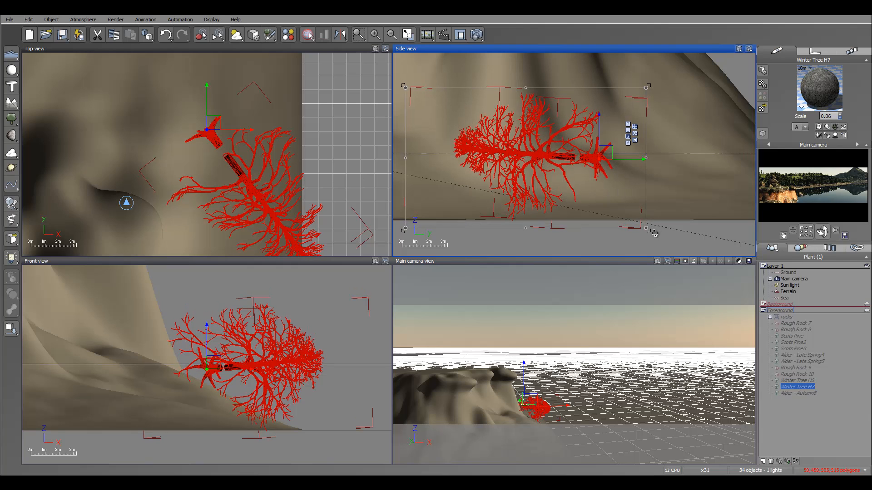
drag(655, 233, 651, 225)
drag(578, 154, 578, 152)
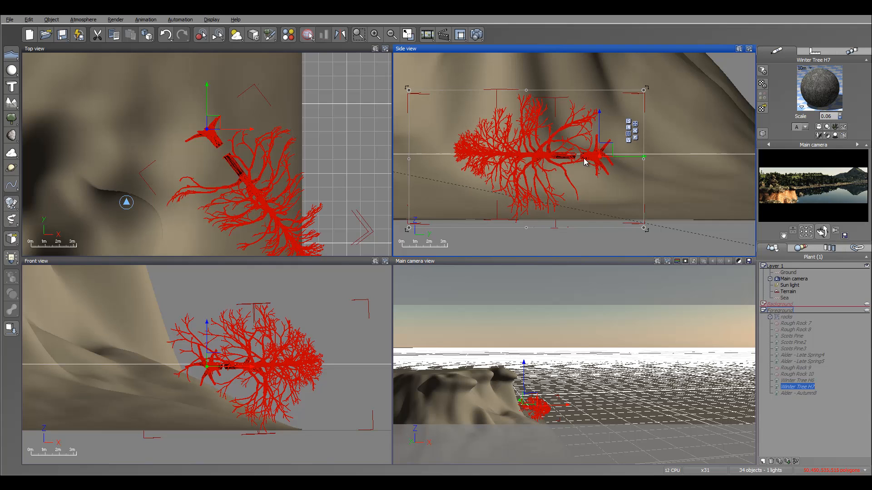
scroll(539, 167, down, 10)
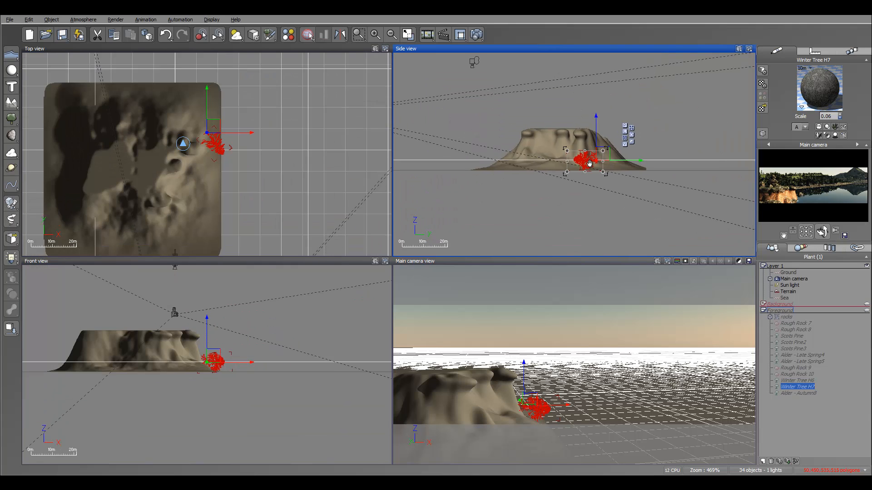
right_drag(536, 164, 486, 164)
click(763, 311)
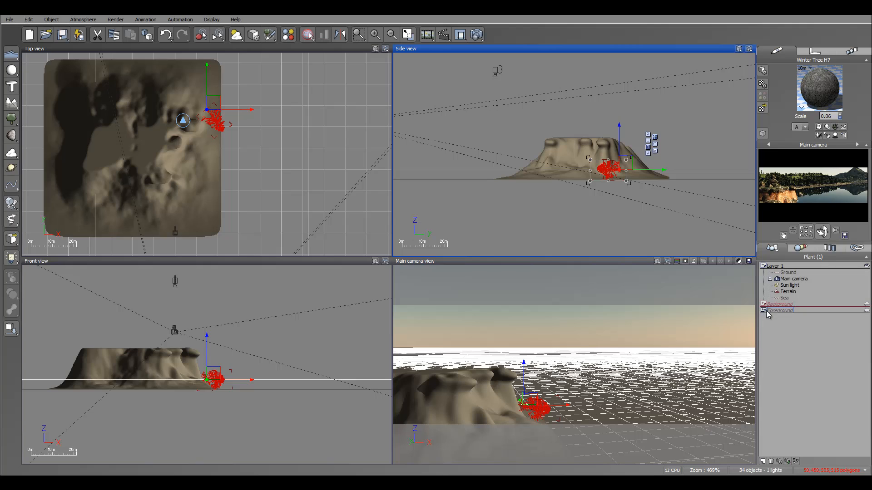
- Select the Sea plane and set its material scale to 0.8
click(790, 298)
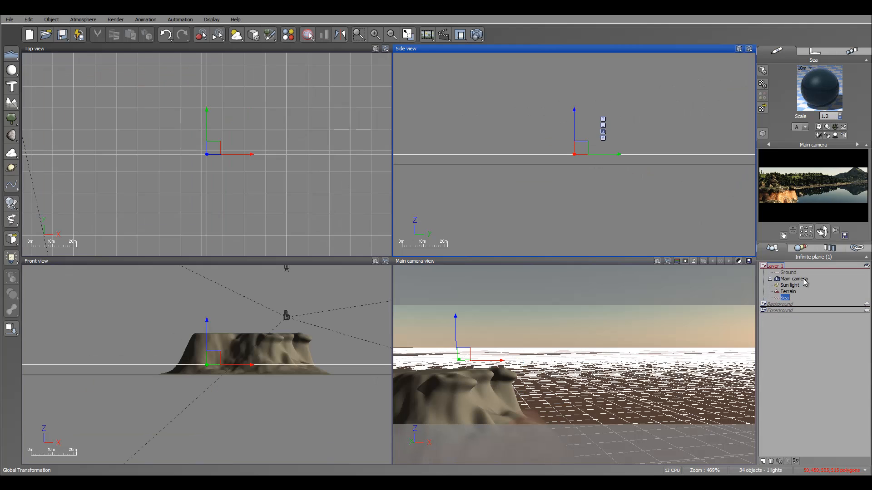
click(841, 115)
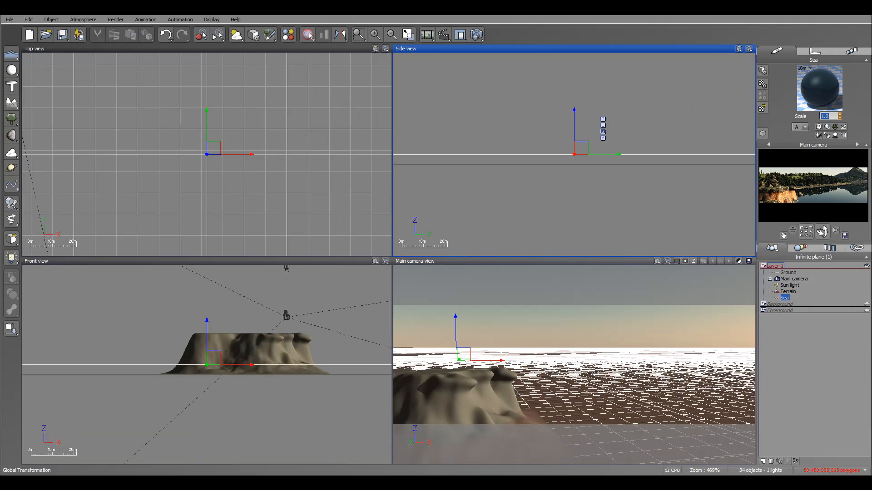
text(1)
- Set the bump depth of the sea material's Default water layer to 0.75, check its highlight and transparency settings, and accept the material
right_click(828, 102)
click(836, 109)
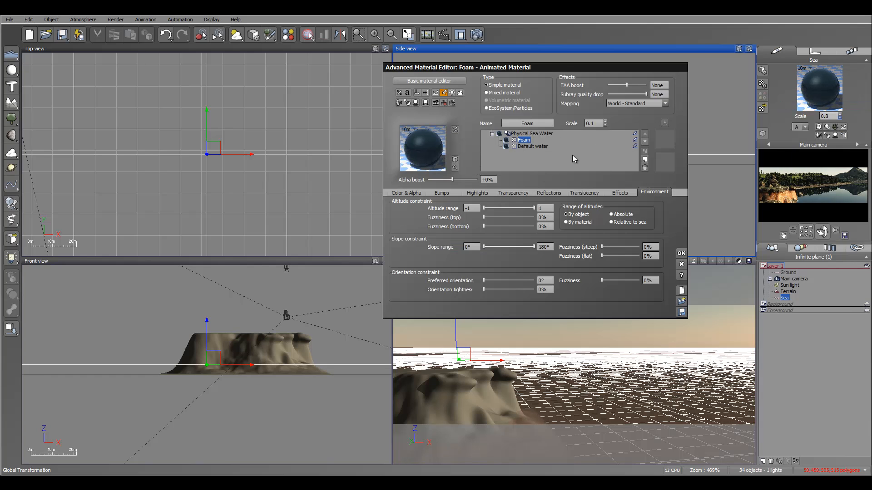
click(532, 146)
click(450, 193)
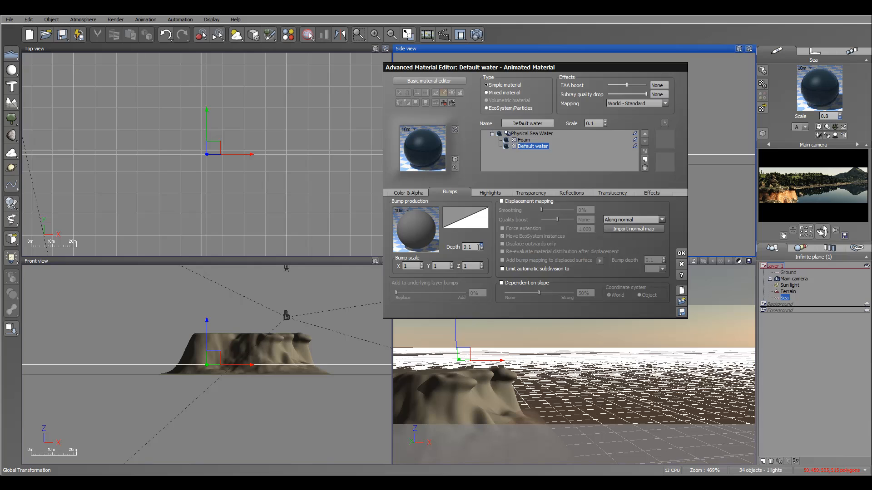
click(482, 246)
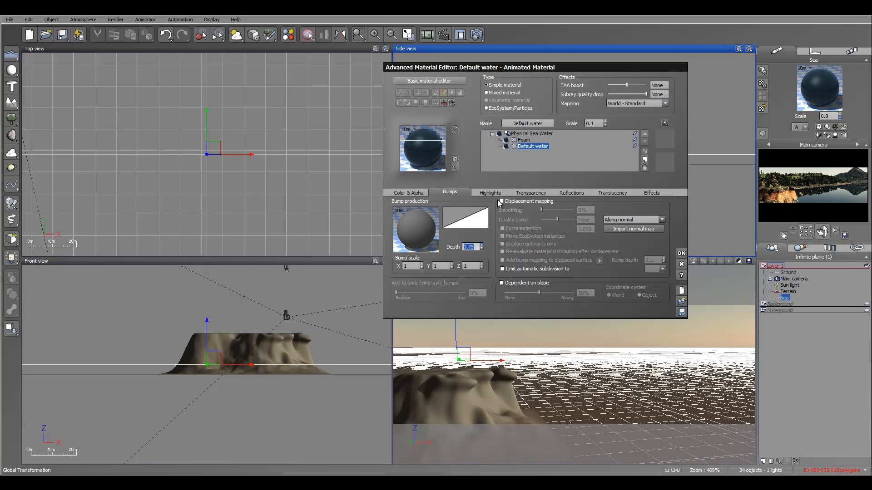
click(490, 193)
drag(446, 237, 438, 256)
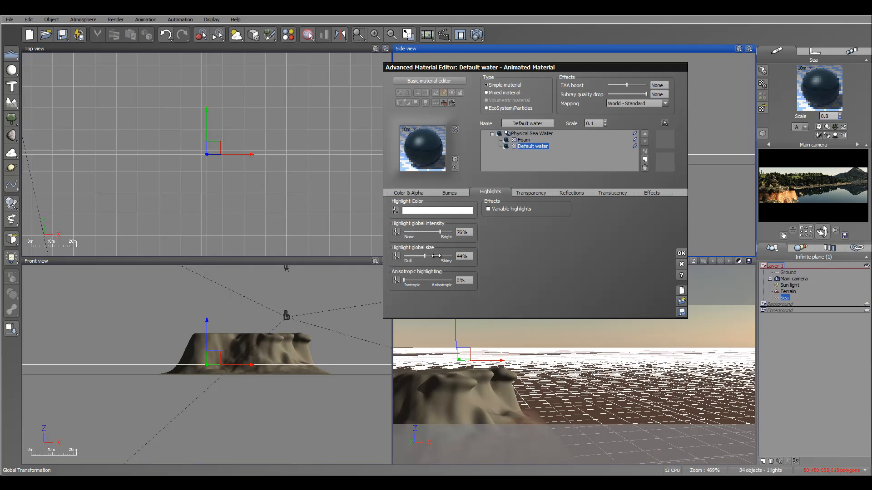
click(532, 193)
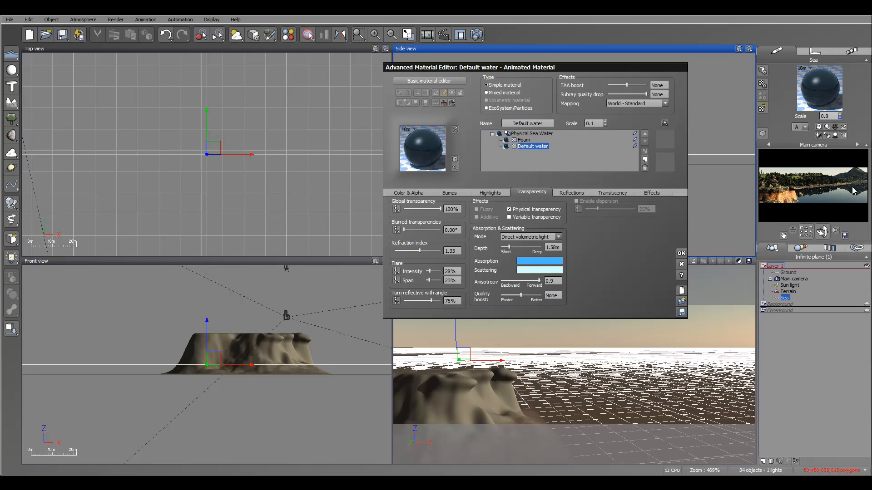
click(682, 254)
- Render the main camera view, accept the post-render options, inspect the rippled water surface, and close the render
click(476, 35)
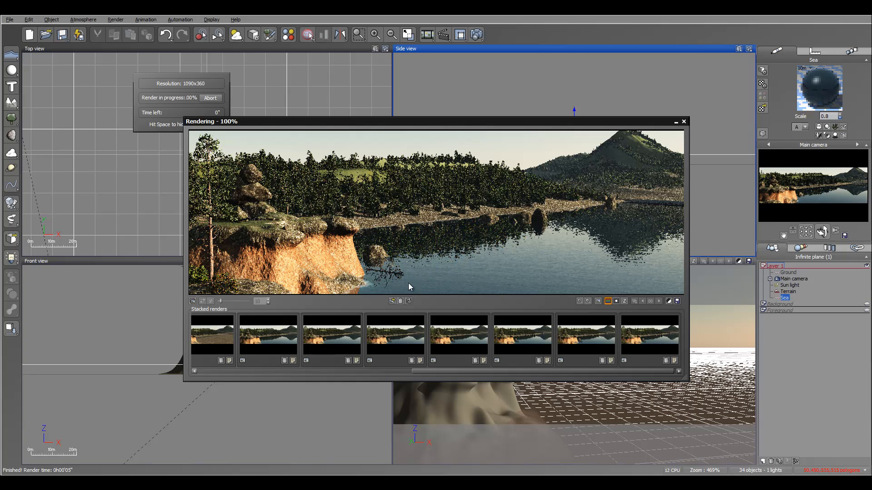
click(540, 375)
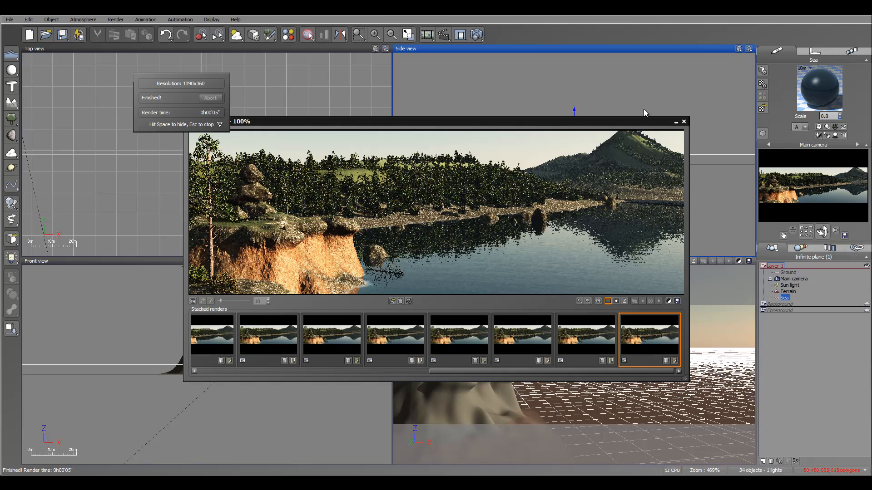
click(683, 121)
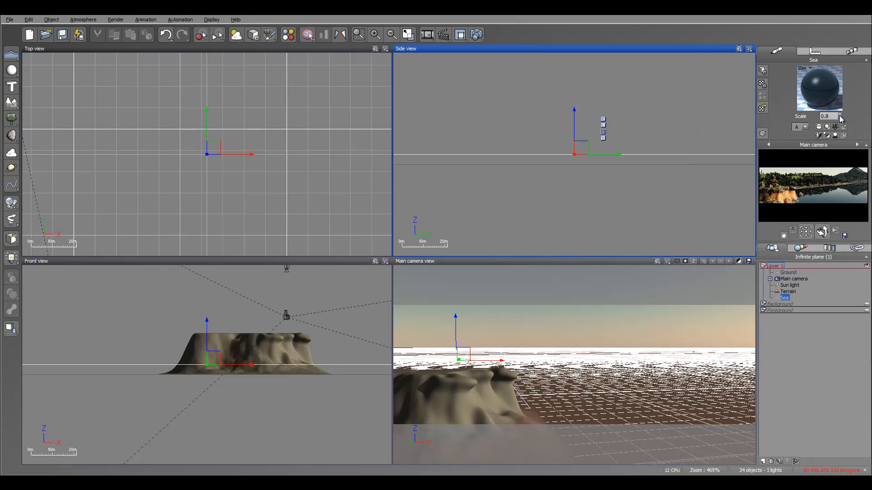
- Set the Sea material's scale to 0.3, adjust the Default water layer's bump depth, and accept the material
drag(839, 116, 840, 120)
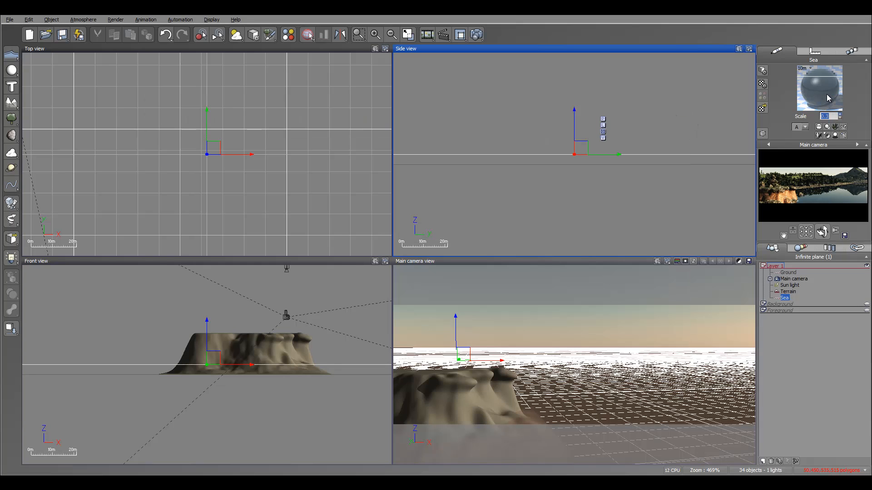
right_click(828, 95)
click(823, 100)
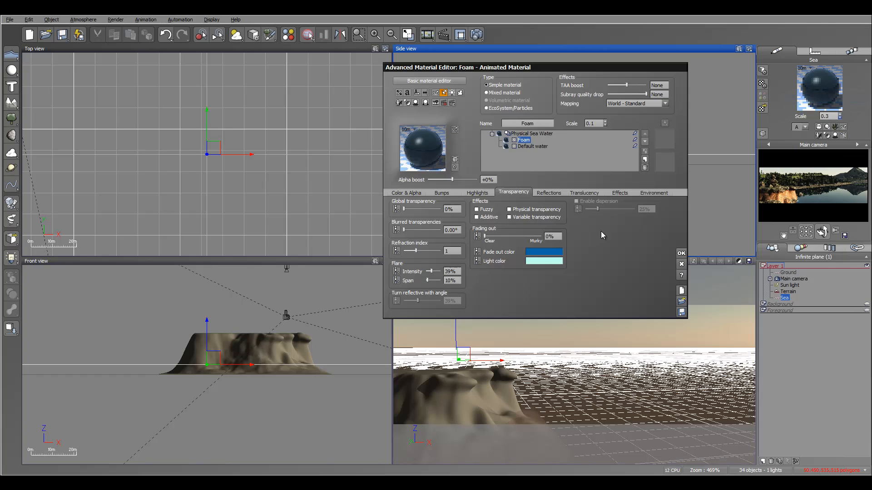
click(533, 146)
click(450, 192)
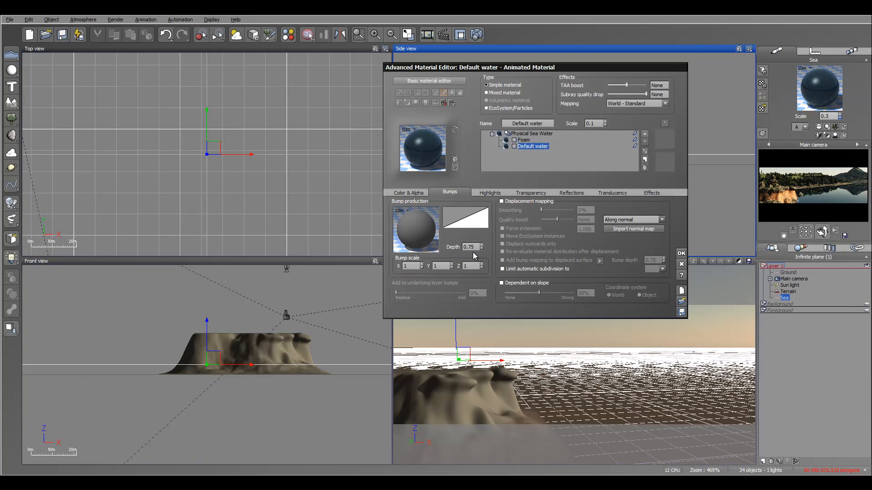
double_click(470, 247)
click(681, 253)
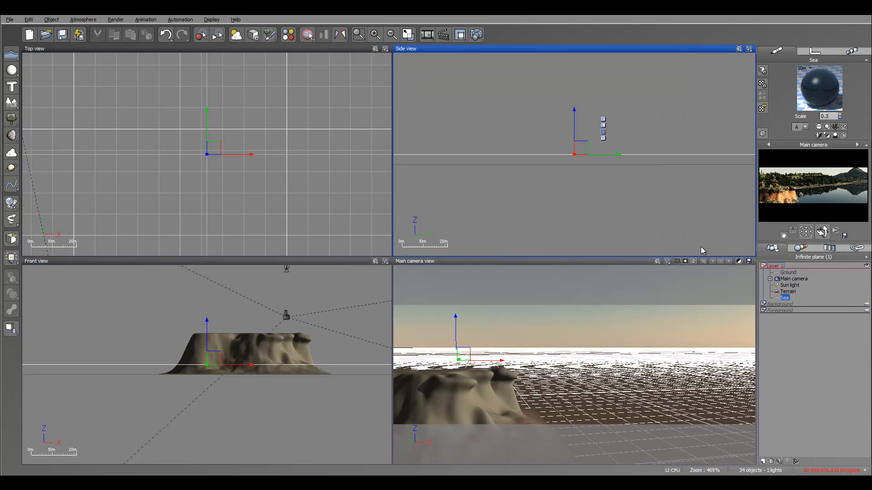
- Save the scene
click(62, 35)
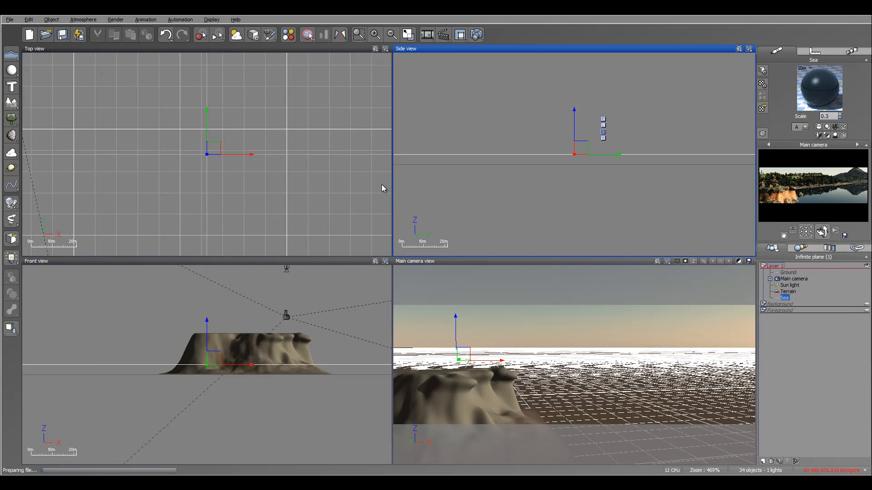